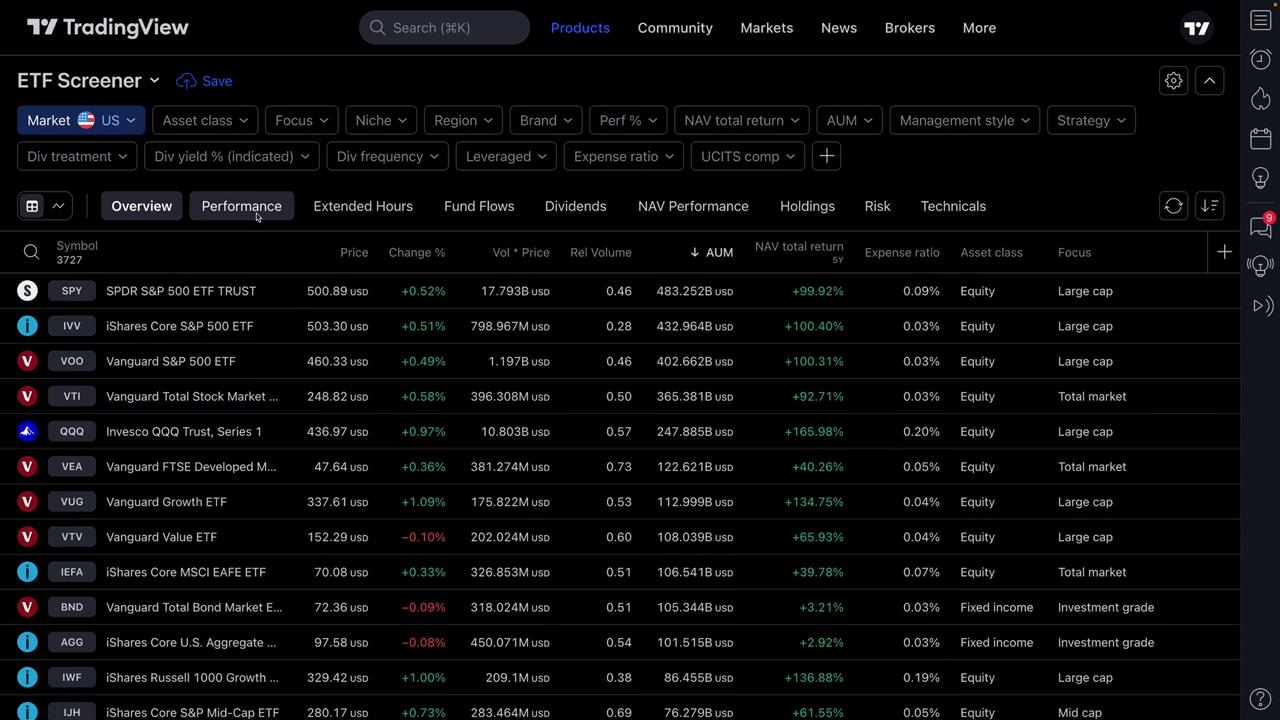
View the ETF list's Performance, Extended Hours and Fund Flows data
left_click(256, 213)
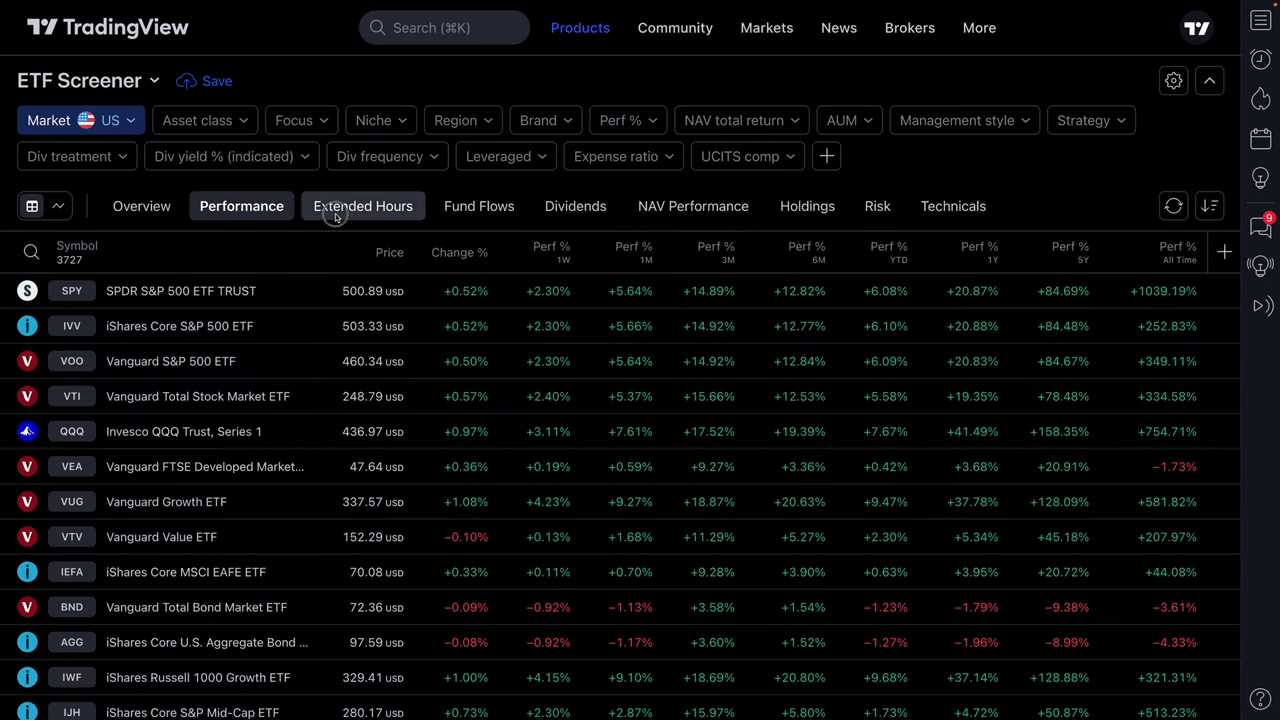
left_click(335, 213)
left_click(474, 210)
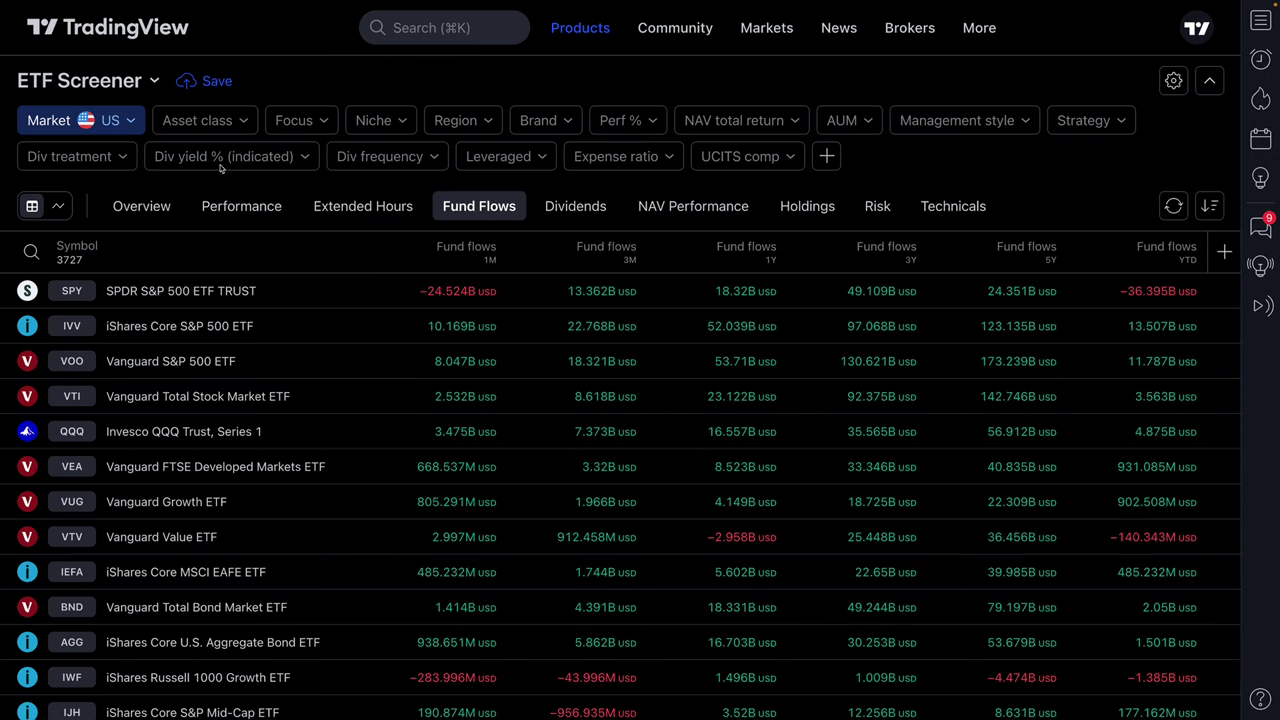
Filter the ETF list to the Equity asset class and return to the Overview columns
left_click(215, 128)
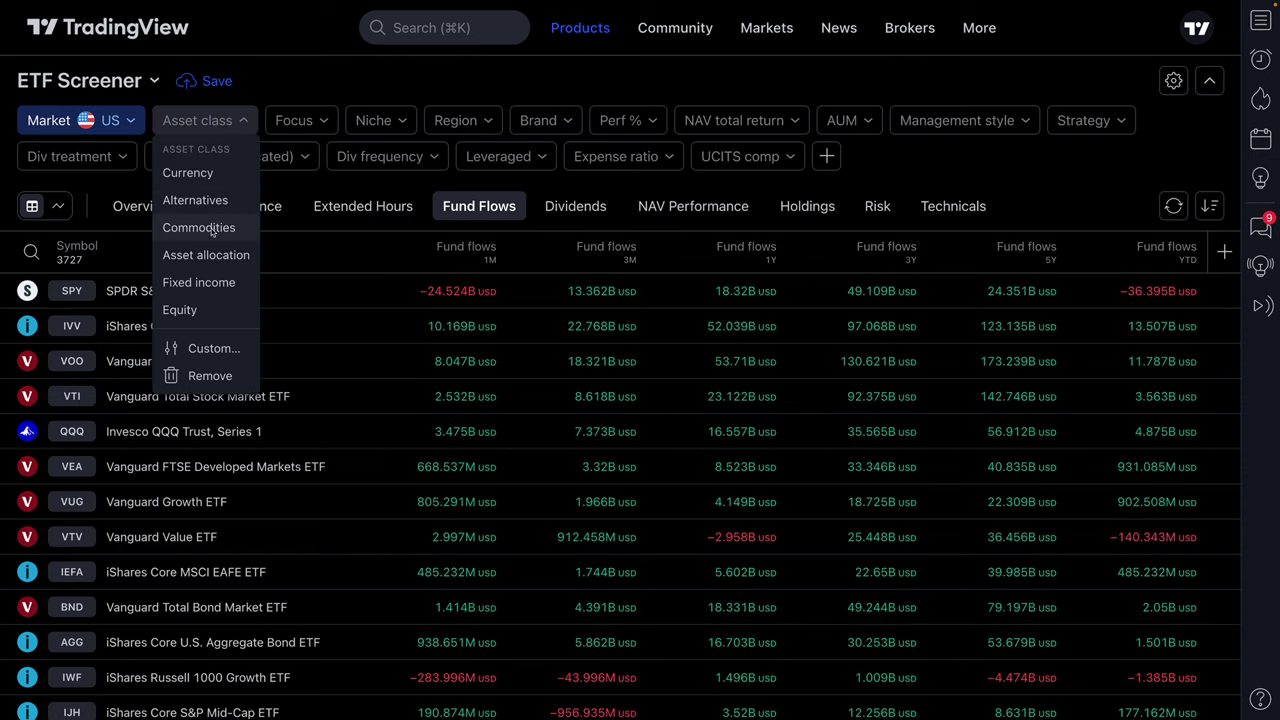
left_click(205, 311)
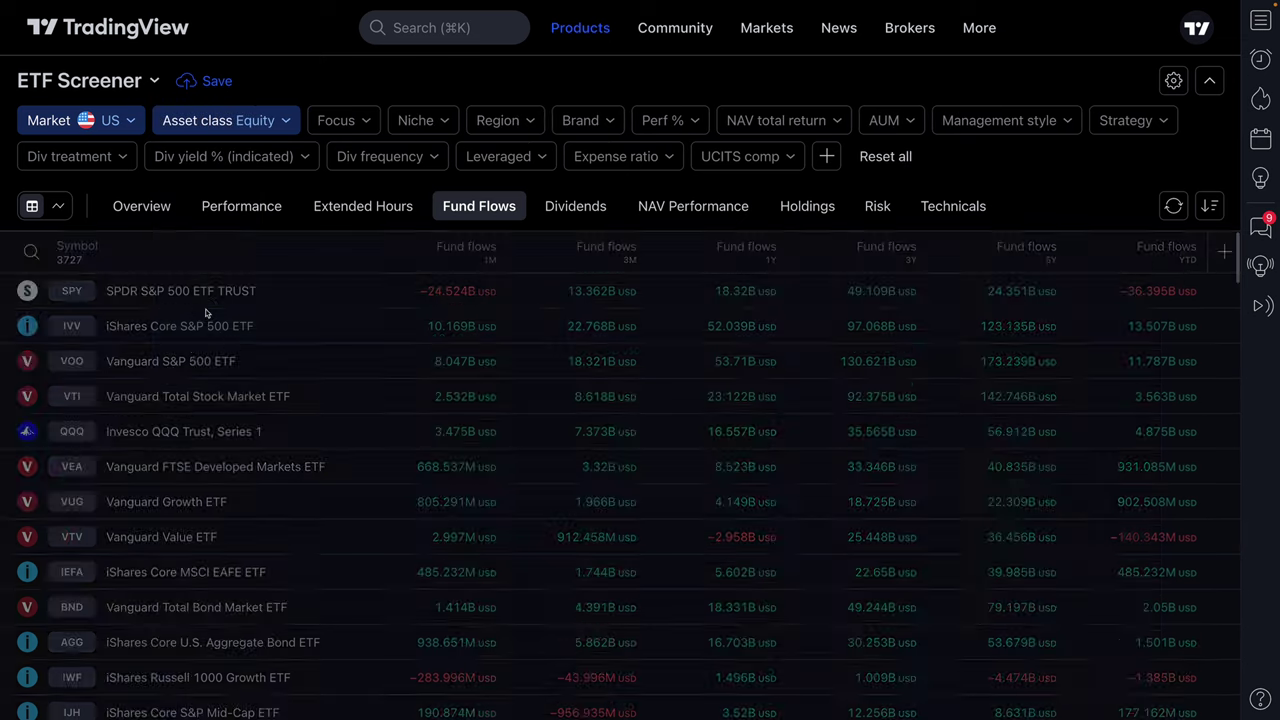
left_click(154, 208)
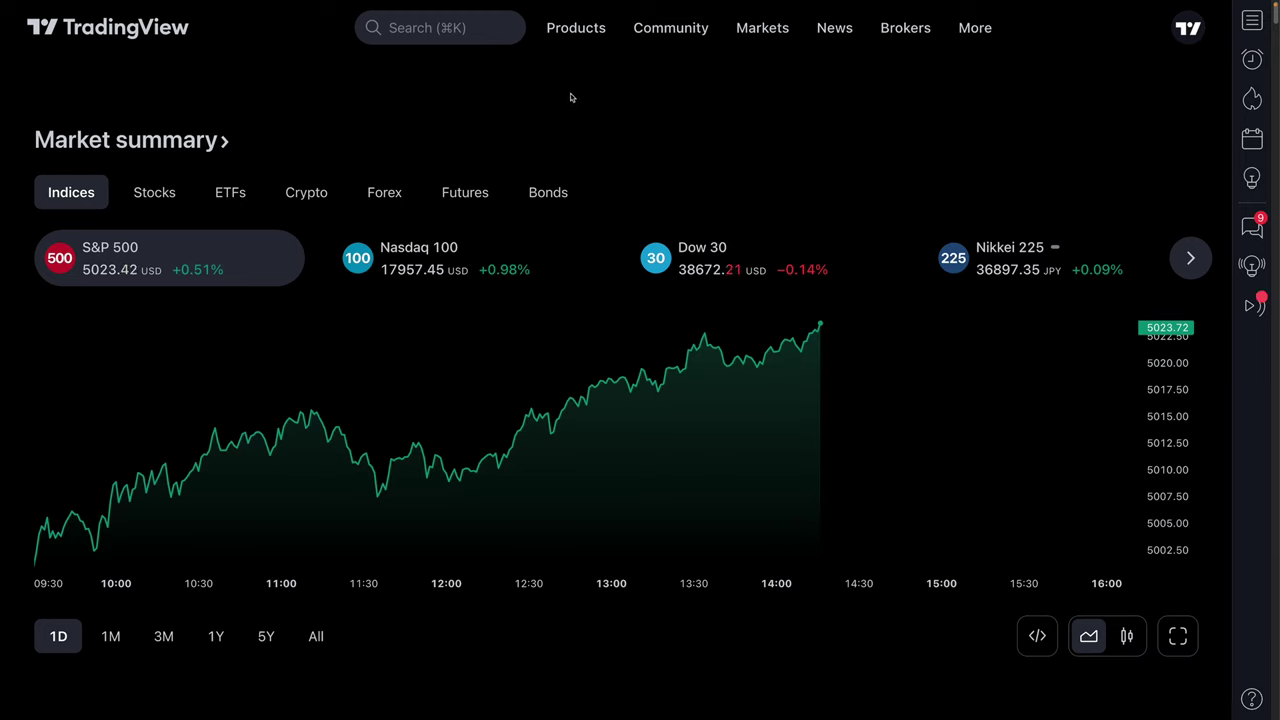
Open the ETF screener from the TradingView home page
mouse_move(578, 30)
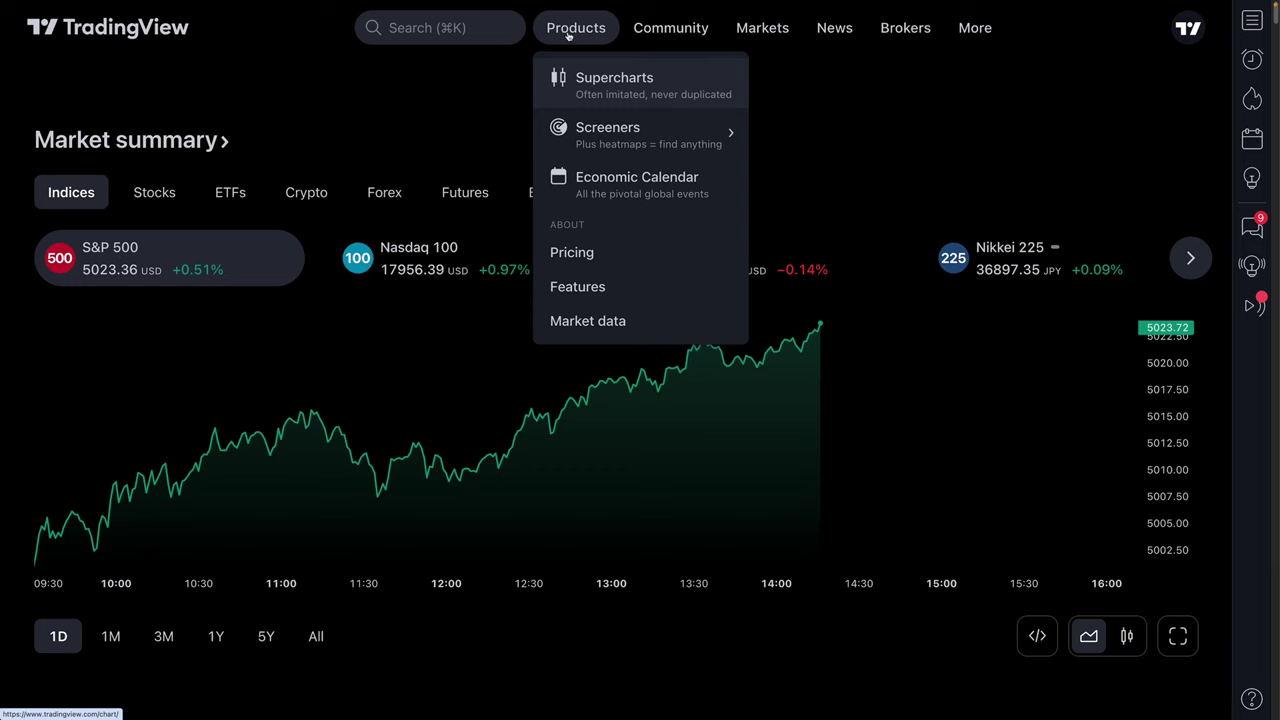
mouse_move(590, 124)
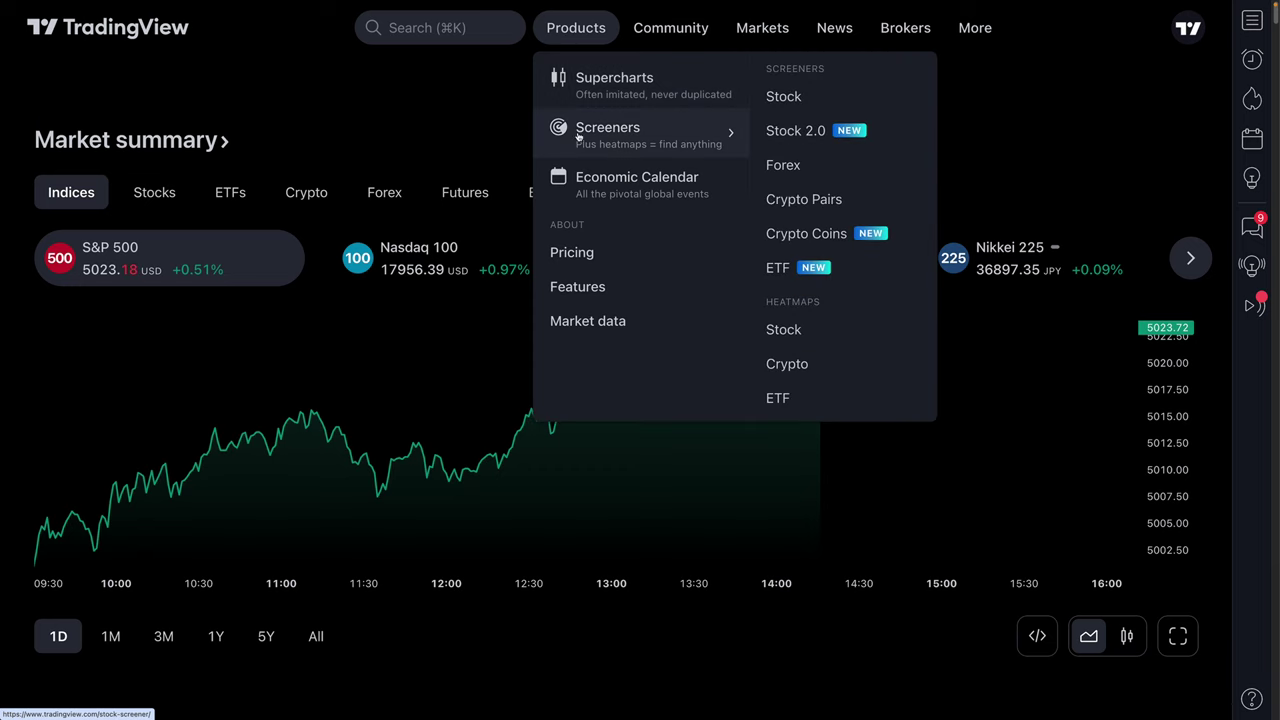
left_click(789, 269)
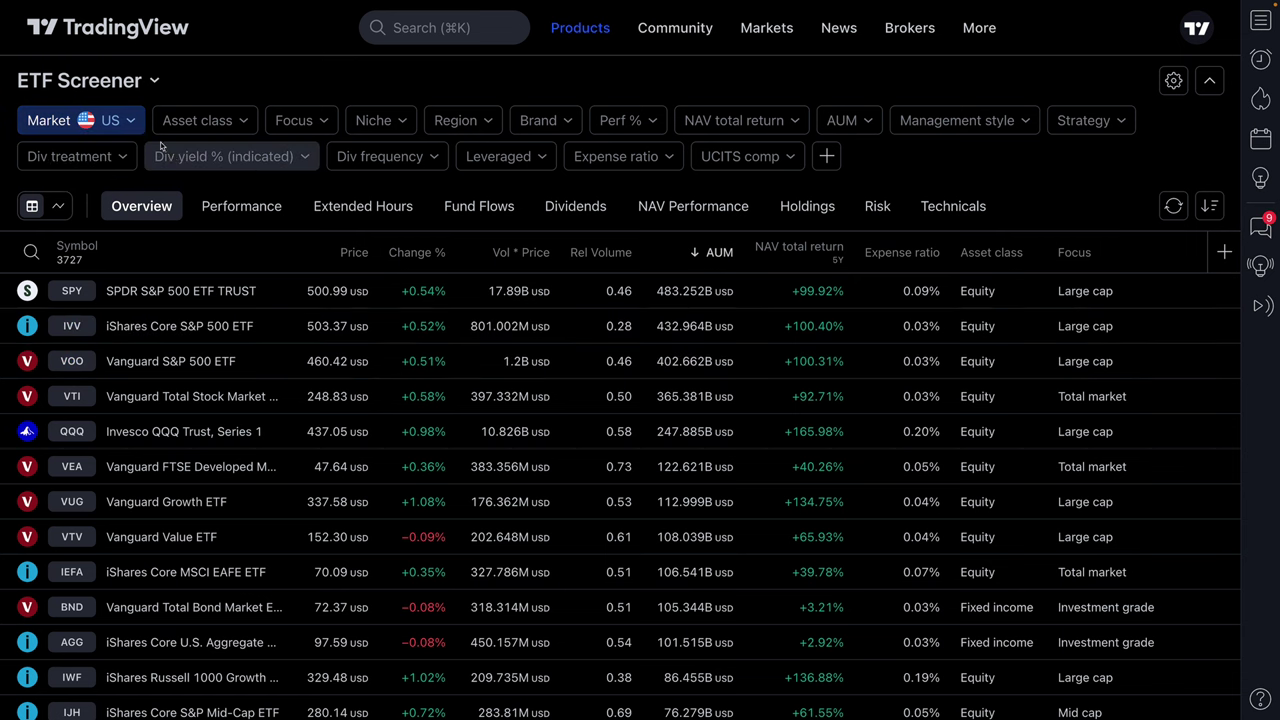
Look through the popular preset screens and load the Largest AUM screen
left_click(141, 88)
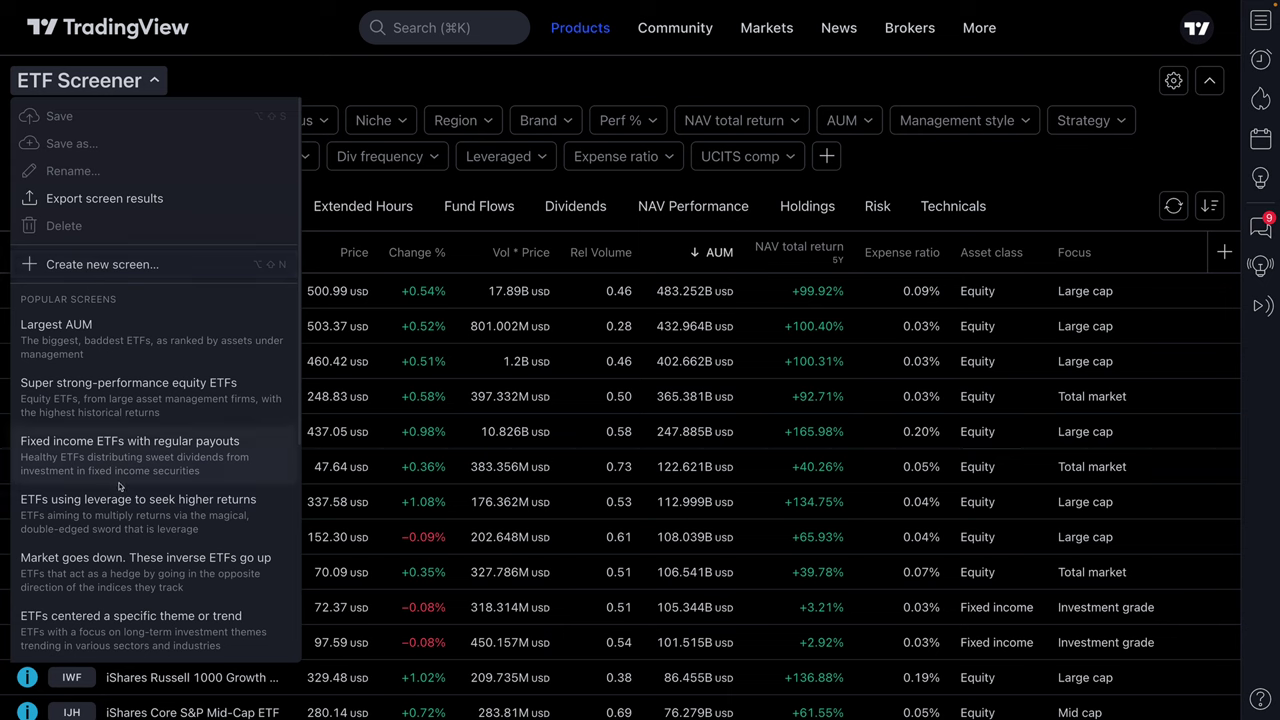
scroll(119, 486, "down", 5)
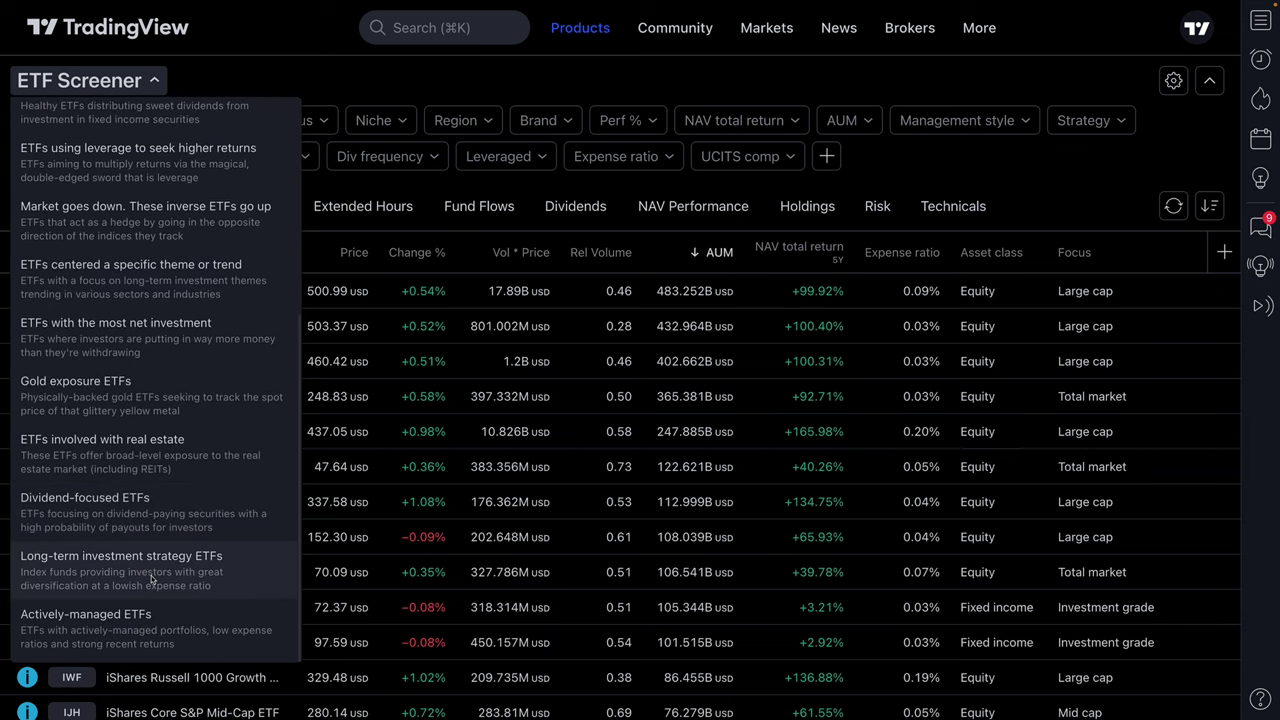
scroll(80, 420, "up", 5)
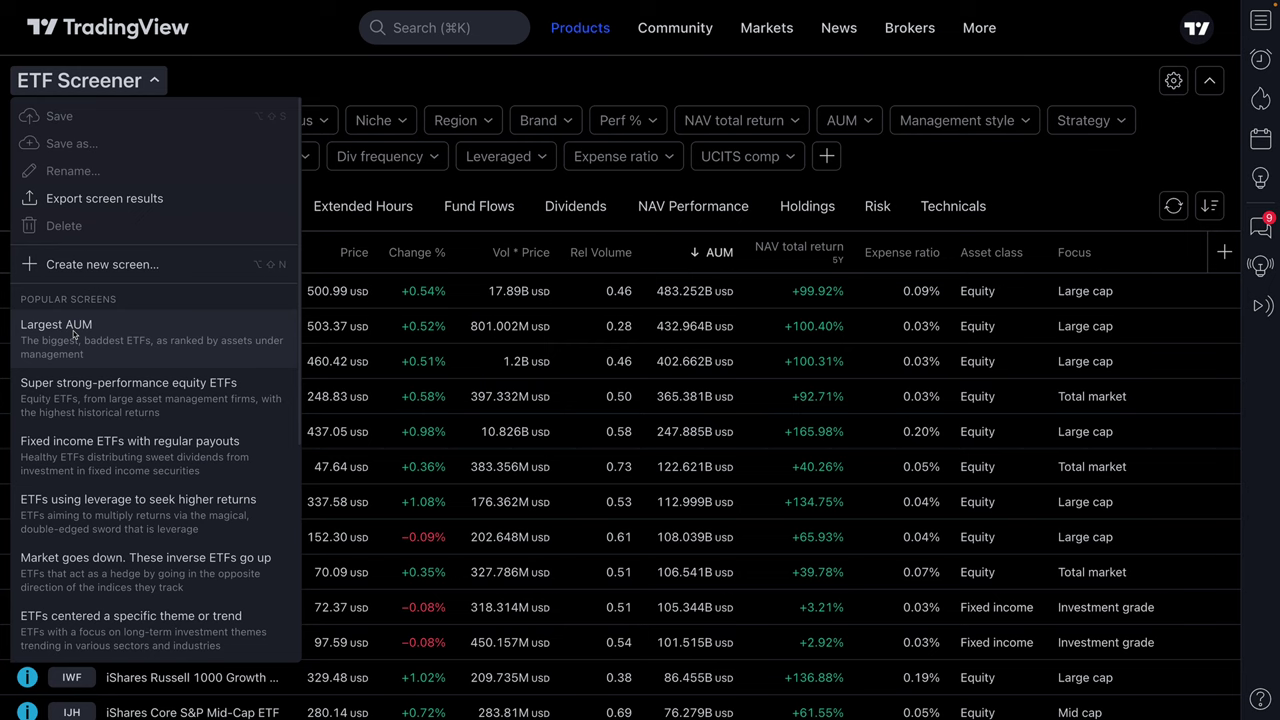
left_click(73, 330)
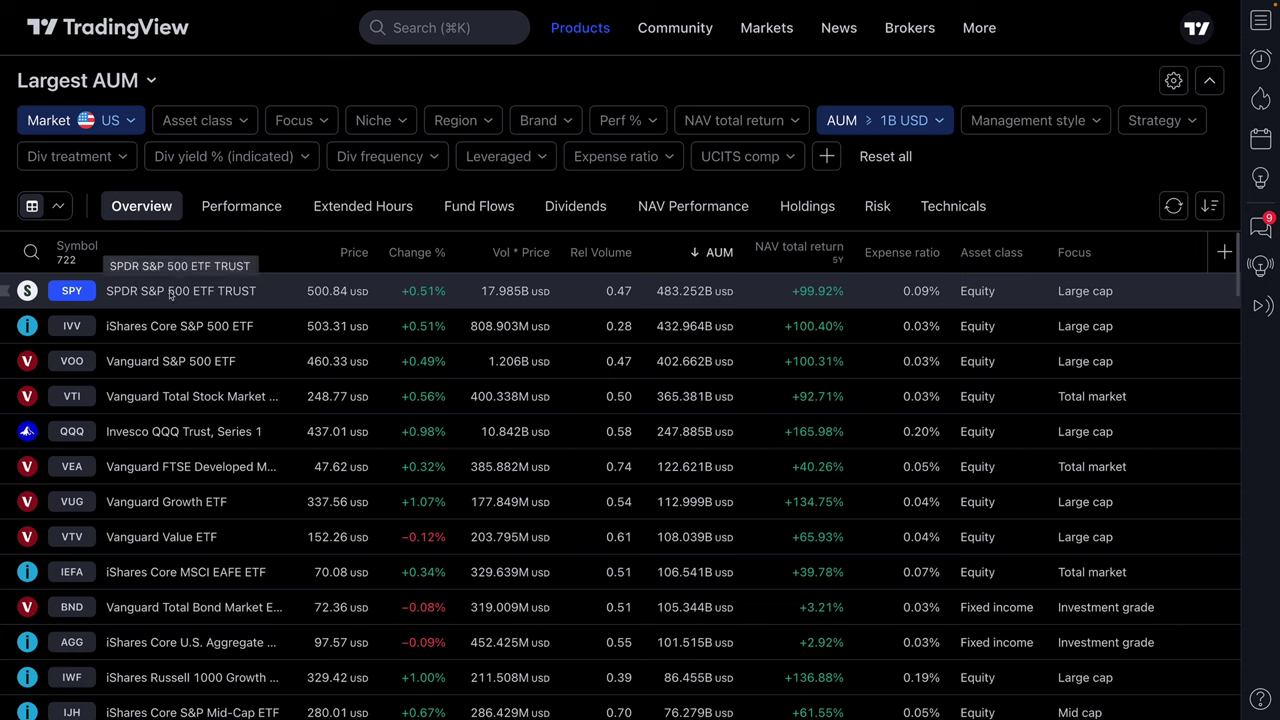
Review the ETFs in the Largest AUM screen and restrict them to the Equity asset class
scroll(330, 410, "down", 5)
scroll(330, 418, "down", 10)
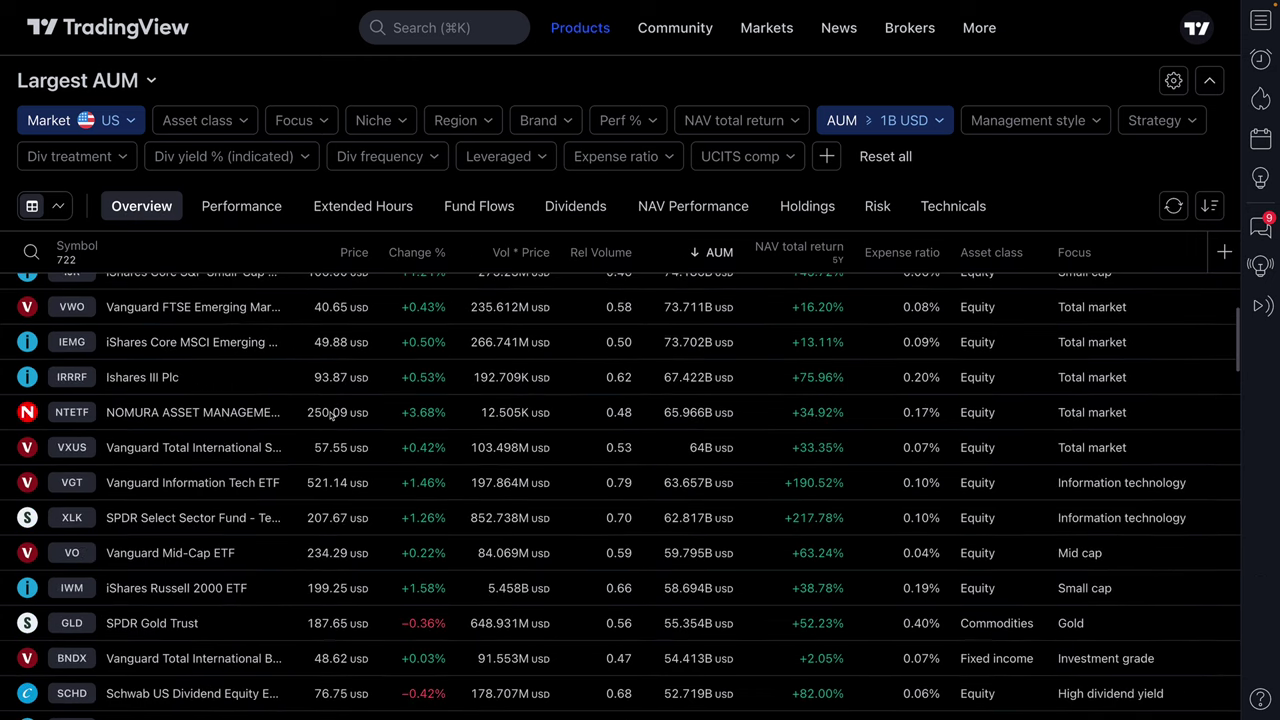
scroll(330, 418, "up", 15)
scroll(331, 412, "up", 2)
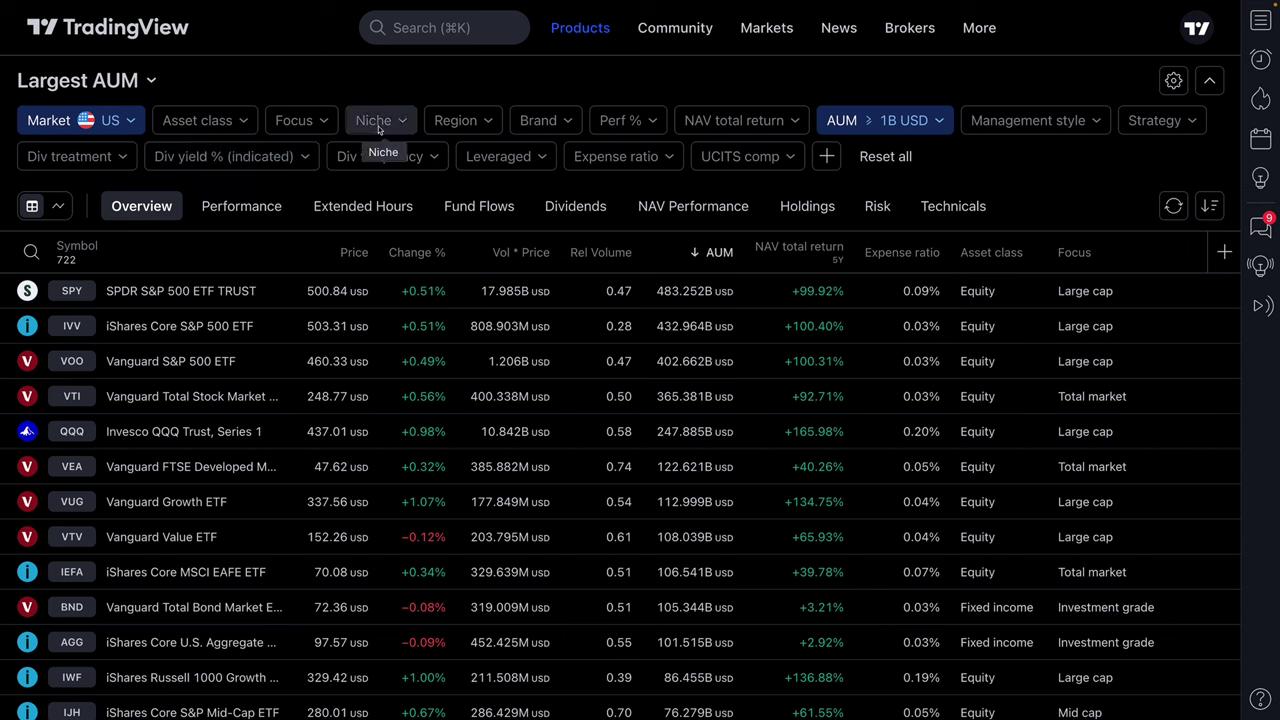
left_click(181, 129)
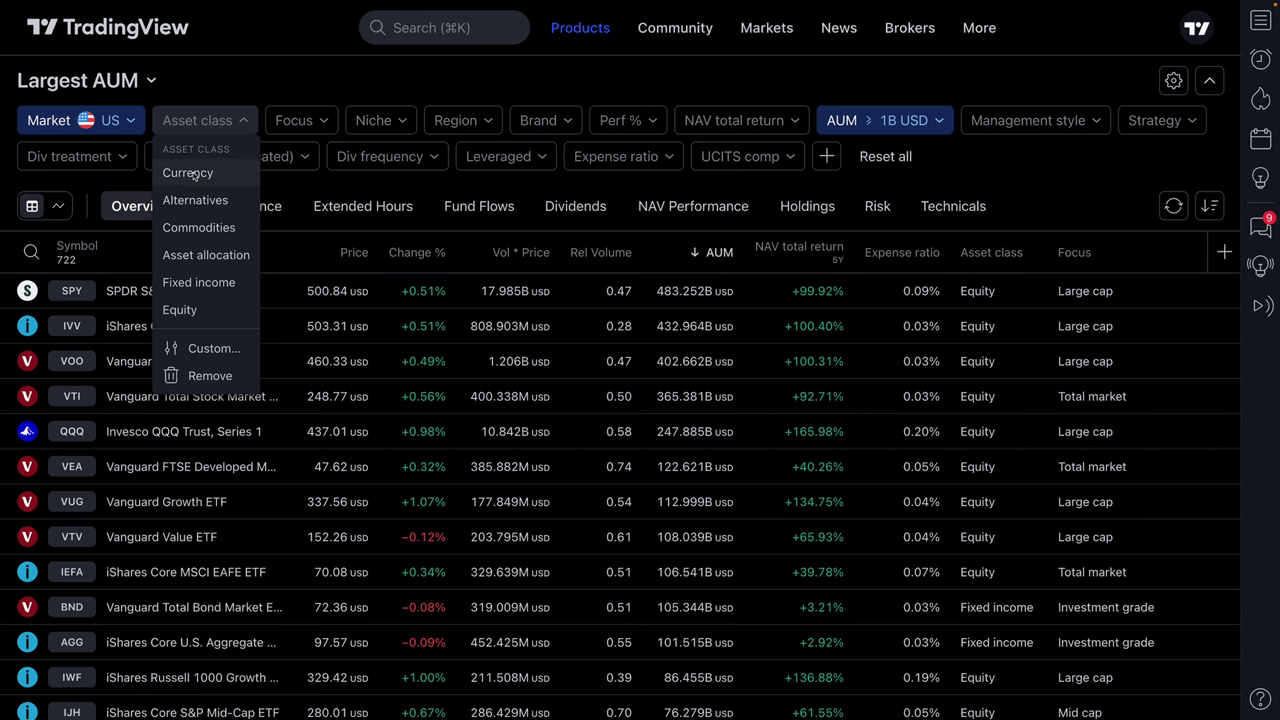
left_click(180, 310)
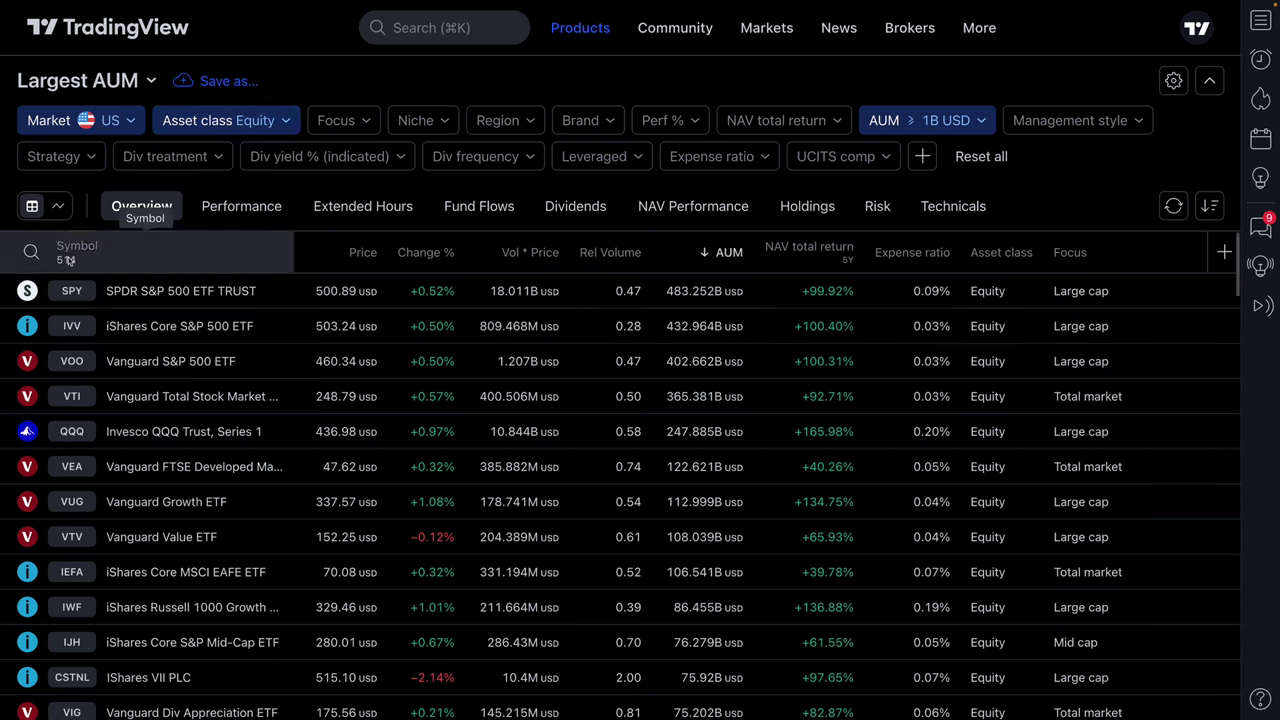
Filter the ETFs to an indicated dividend yield of 2% and above and an expense ratio of 0% to 0.2%
left_click(368, 152)
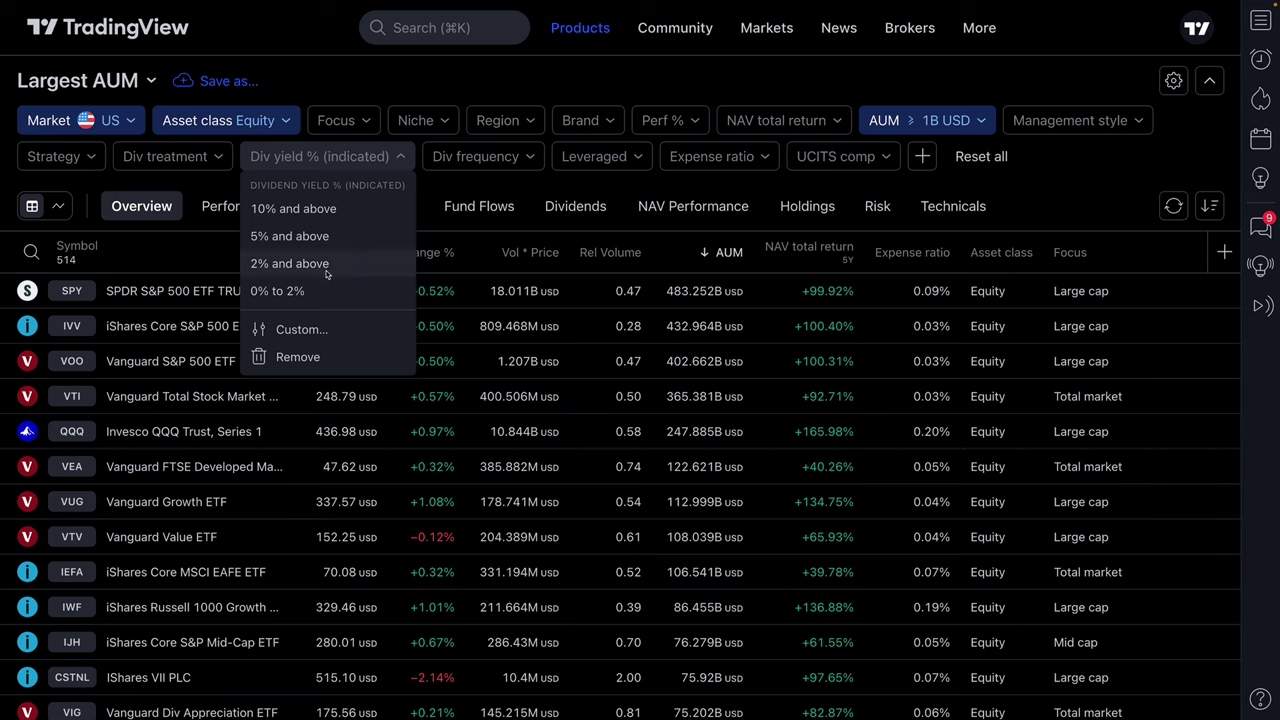
left_click(266, 266)
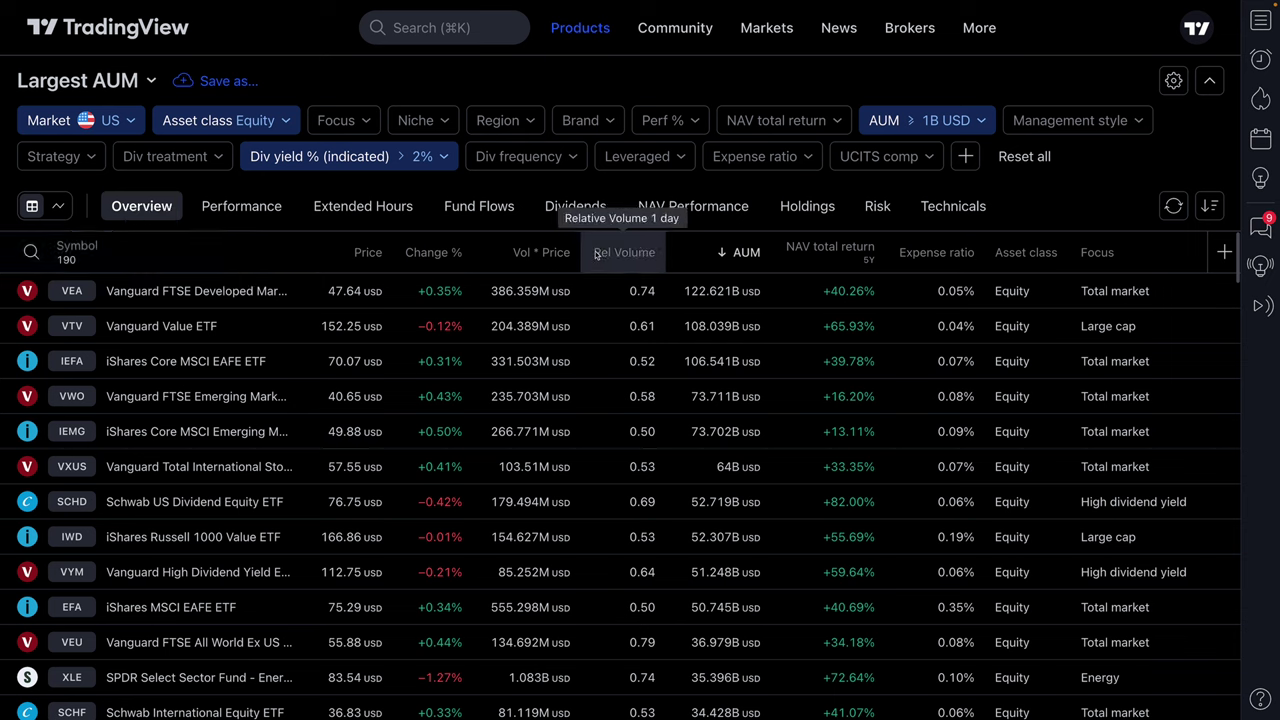
left_click(741, 159)
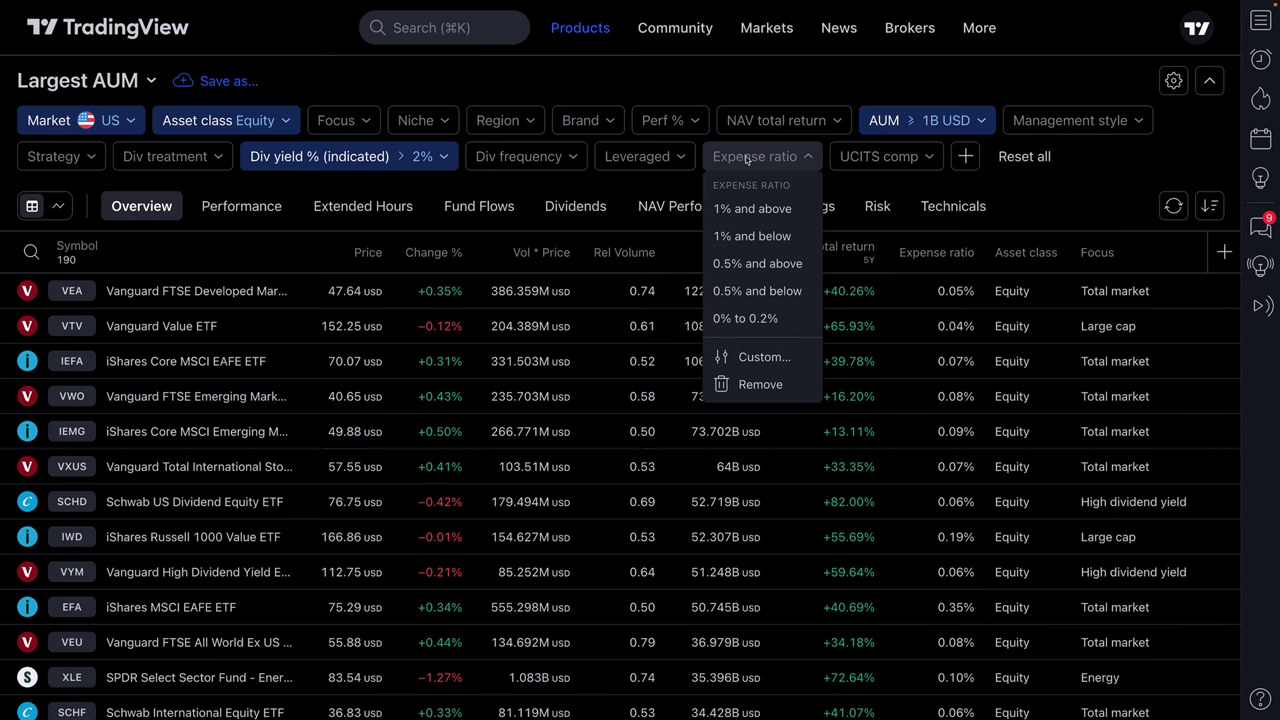
left_click(745, 318)
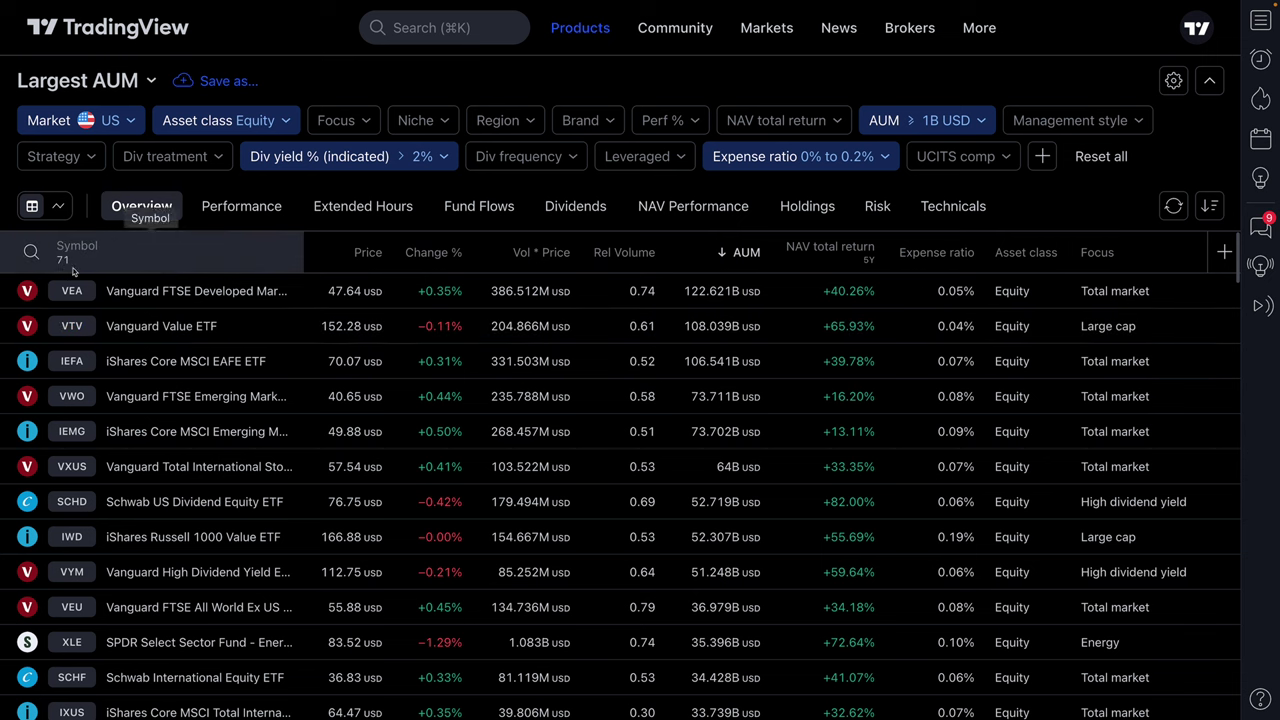
Examine the options offered by the Strategy, Management style, NAV total return, Brand and Region filters without applying any
left_click(89, 158)
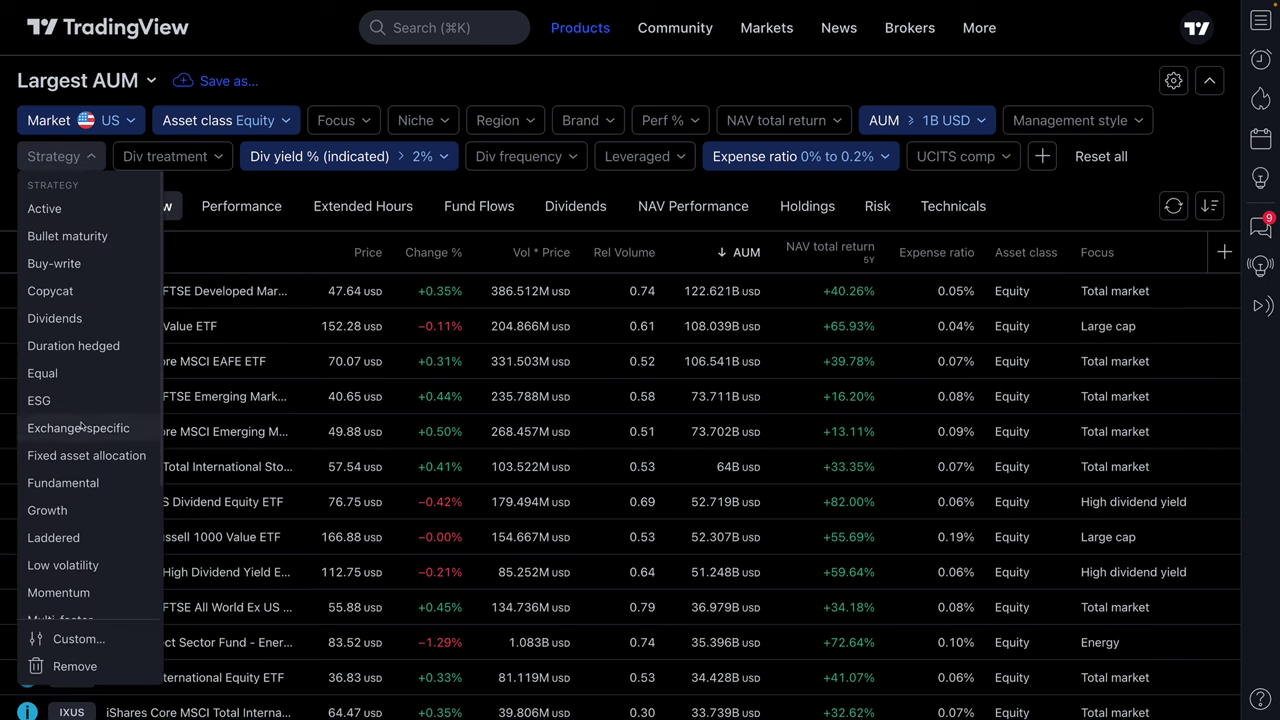
left_click(68, 161)
left_click(1074, 122)
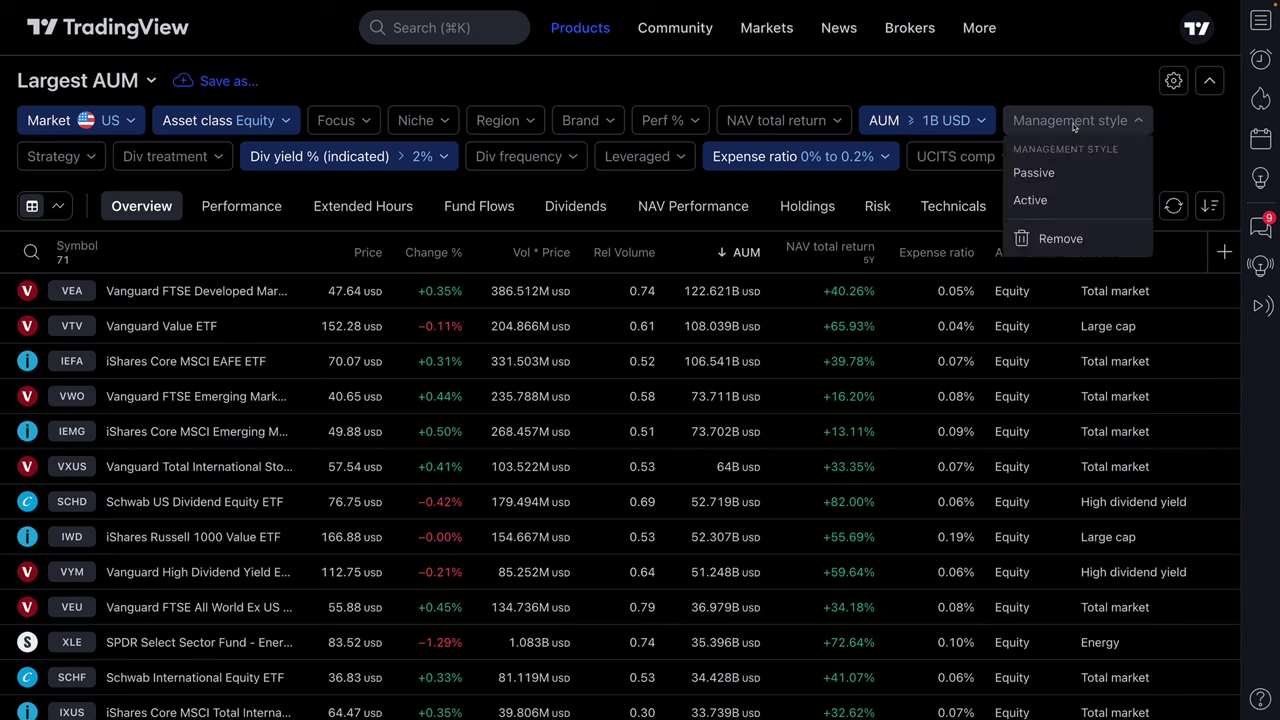
left_click(1066, 122)
left_click(774, 122)
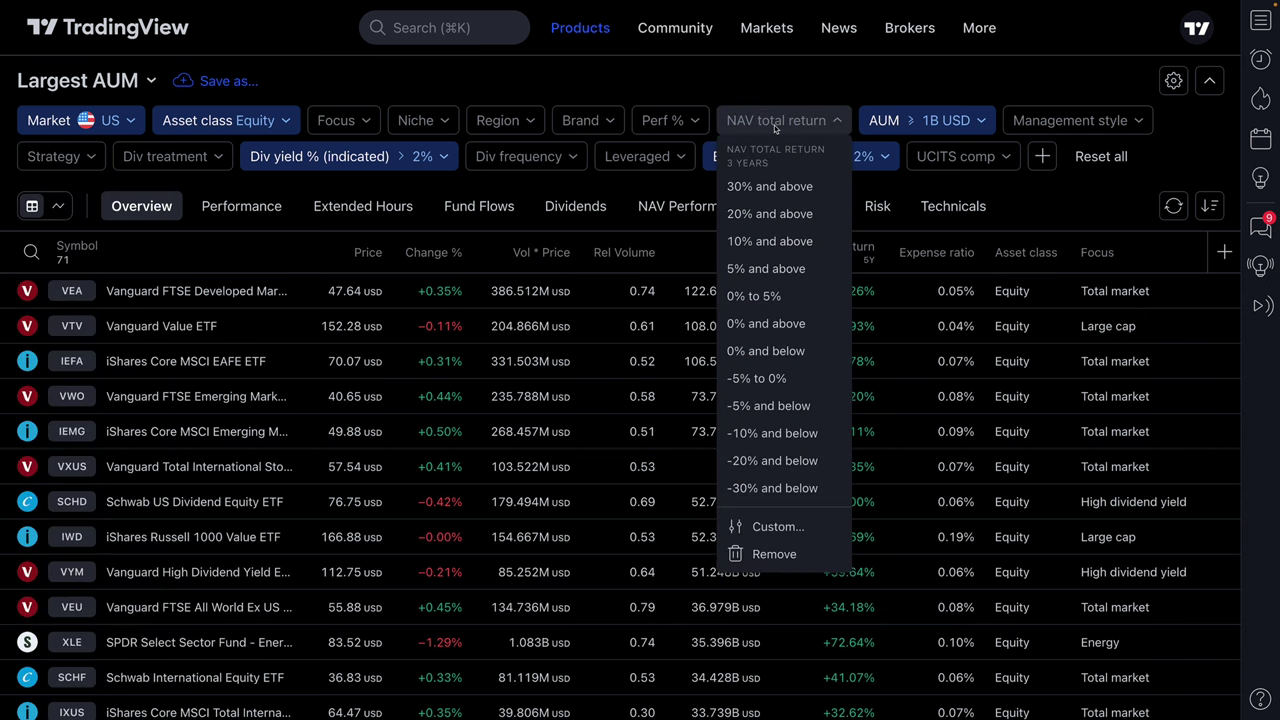
left_click(774, 122)
left_click(577, 122)
left_click(577, 122)
left_click(522, 122)
left_click(528, 124)
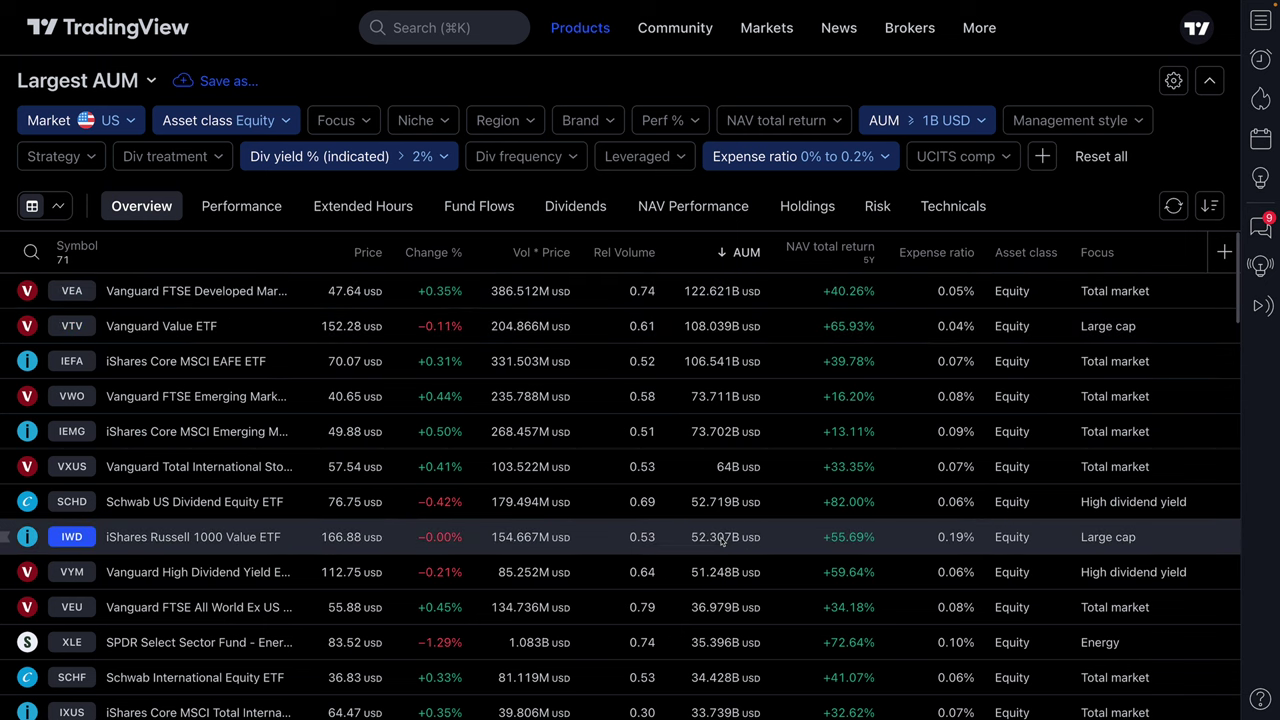
Sort the filtered ETFs by expense ratio from lowest to highest and review the cheapest funds
scroll(720, 535, "down", 8)
scroll(720, 537, "up", 4)
scroll(720, 537, "up", 5)
left_click(926, 258)
left_click(960, 342)
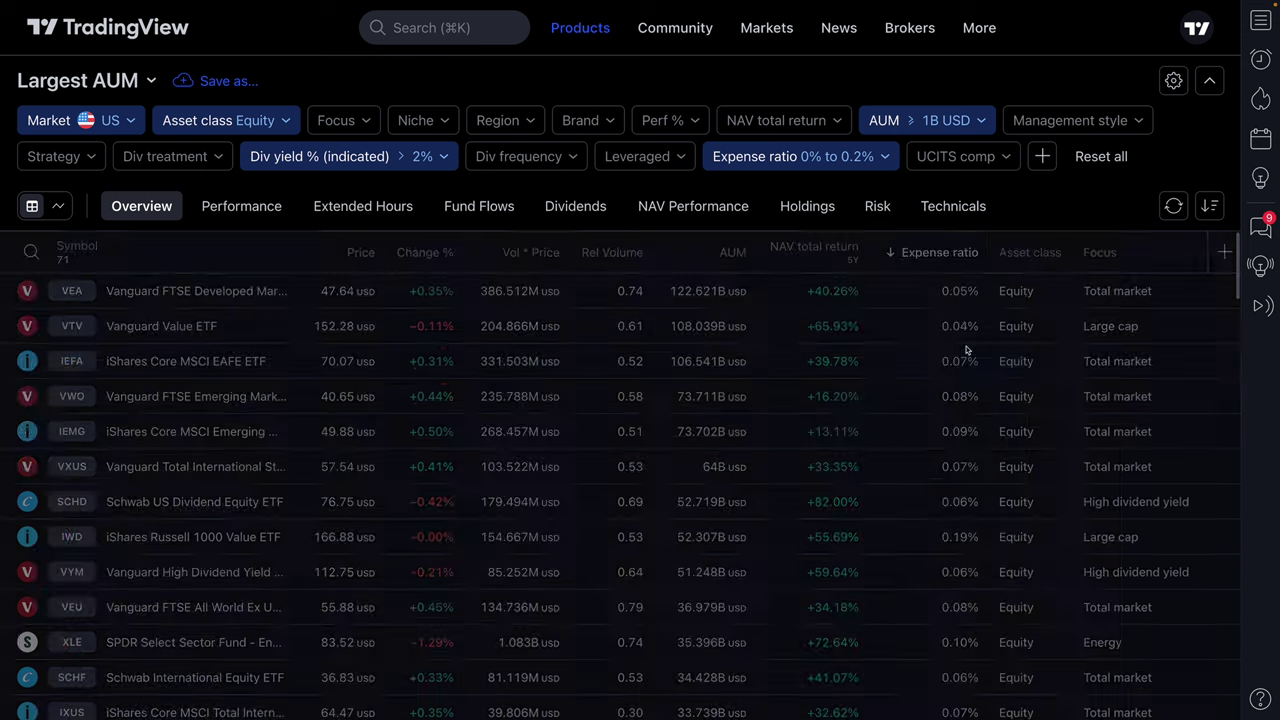
left_click(935, 253)
left_click(946, 312)
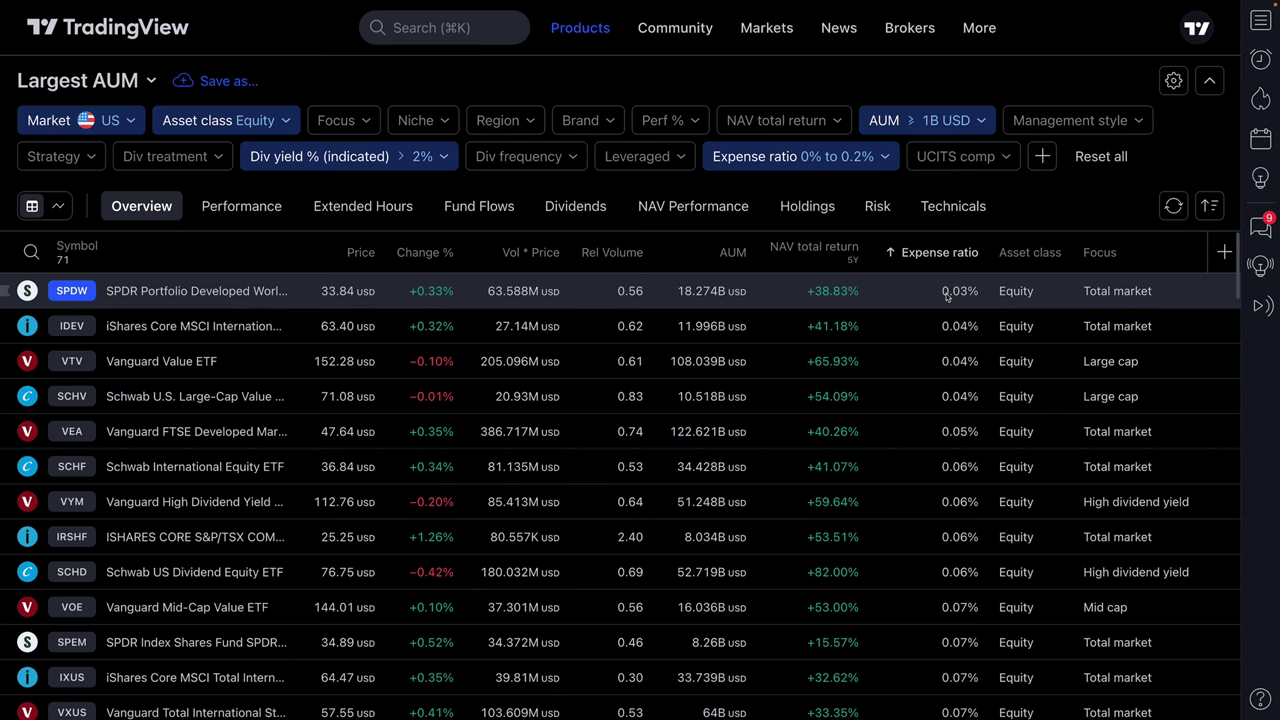
left_click(918, 362)
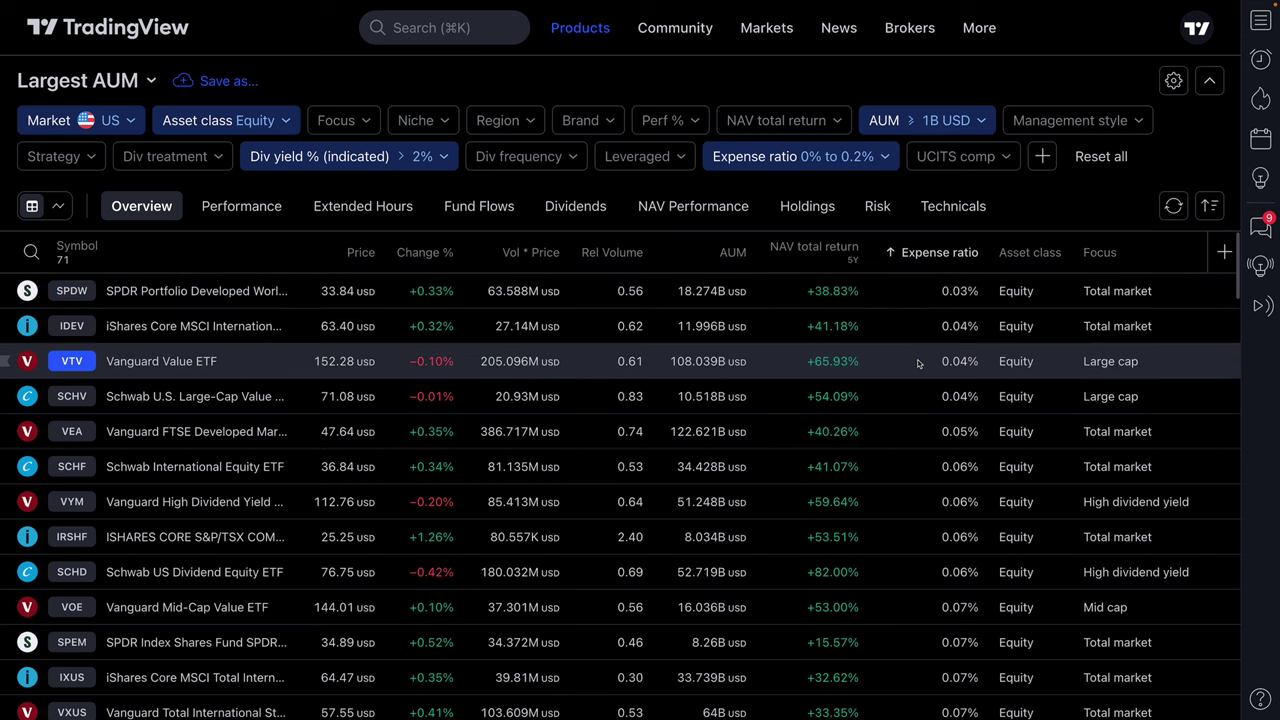
left_click(900, 383)
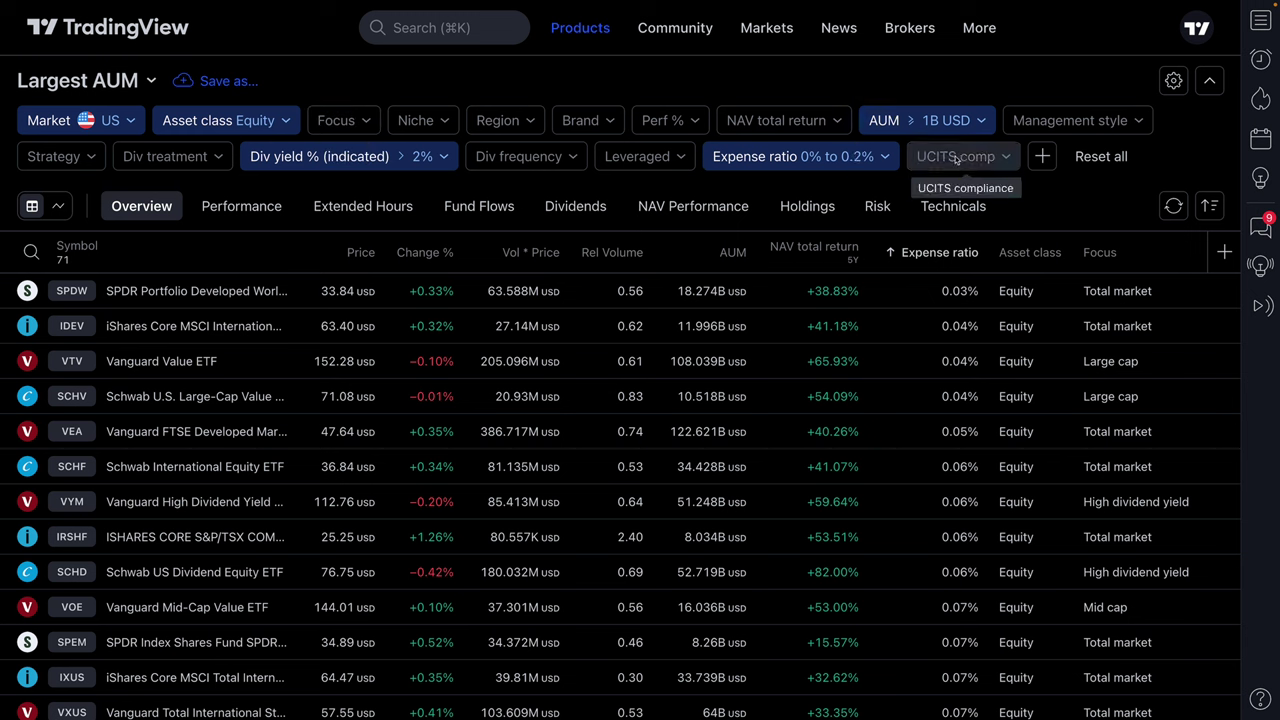
Reset all filters and create a new screen named "Youtube ETF Screen Example"
left_click(1080, 163)
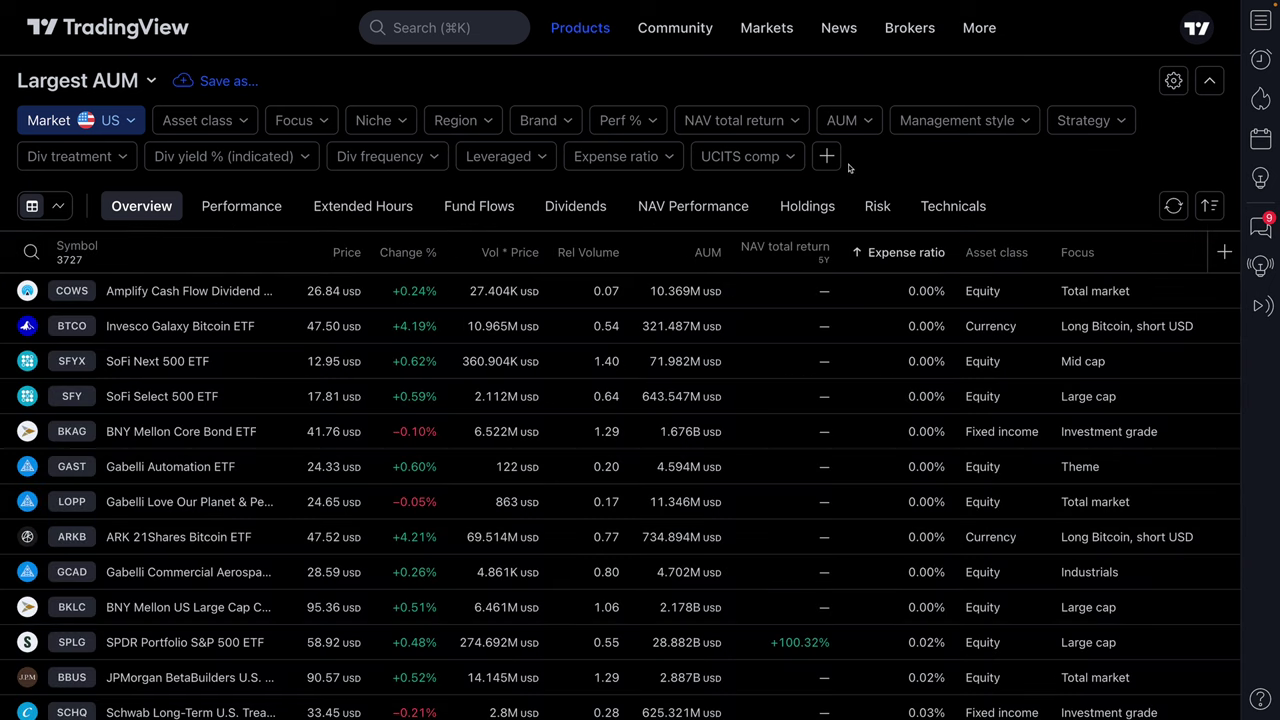
left_click(117, 80)
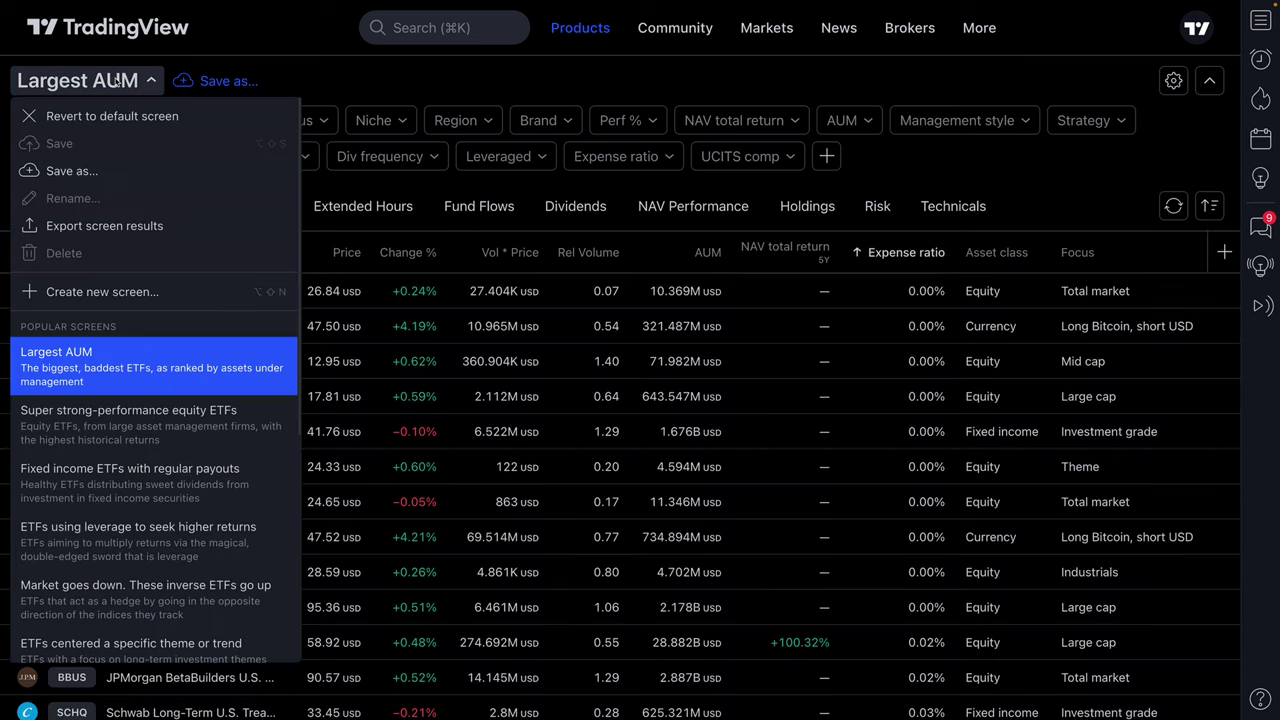
left_click(128, 291)
left_click(675, 410)
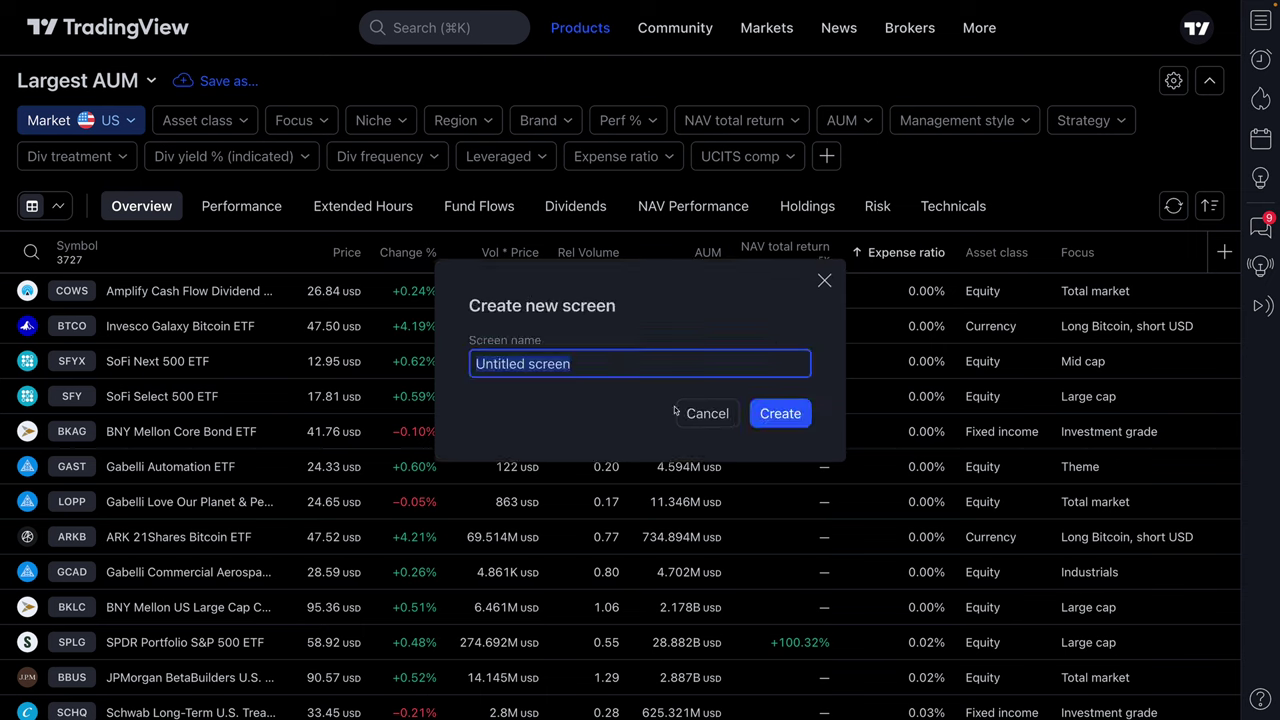
type("Youtube ")
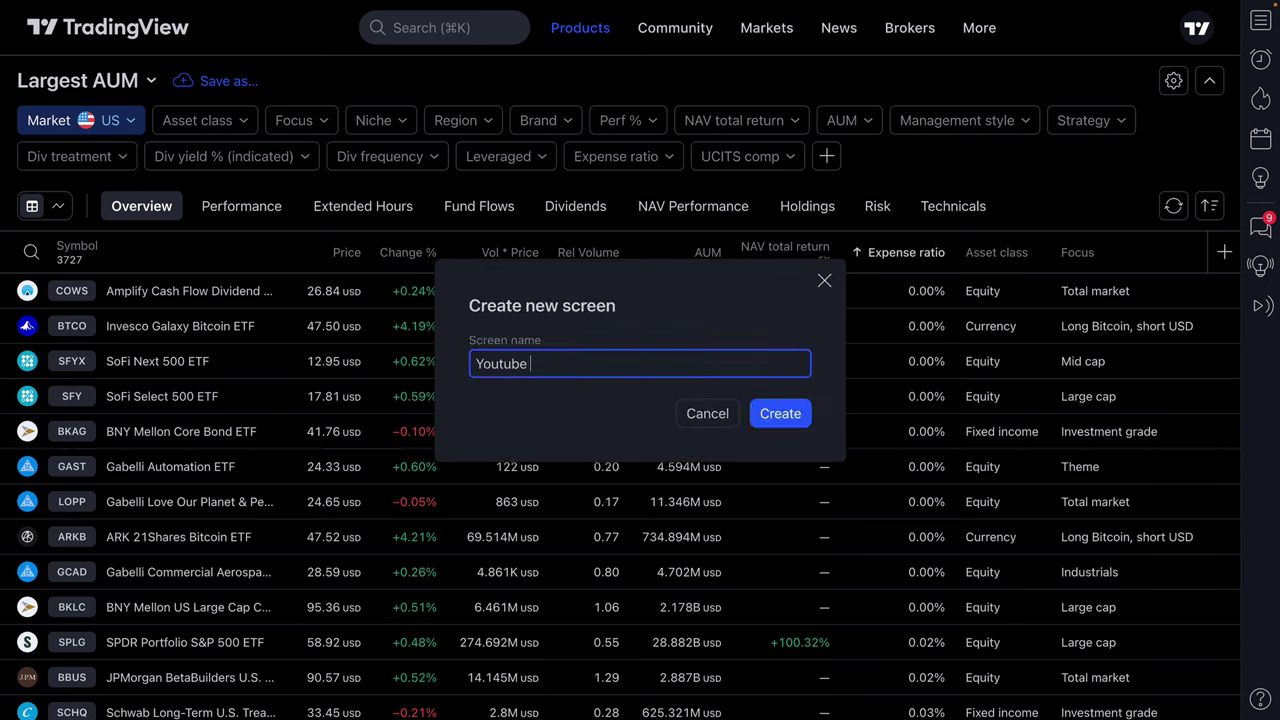
type("ETF Screen Example")
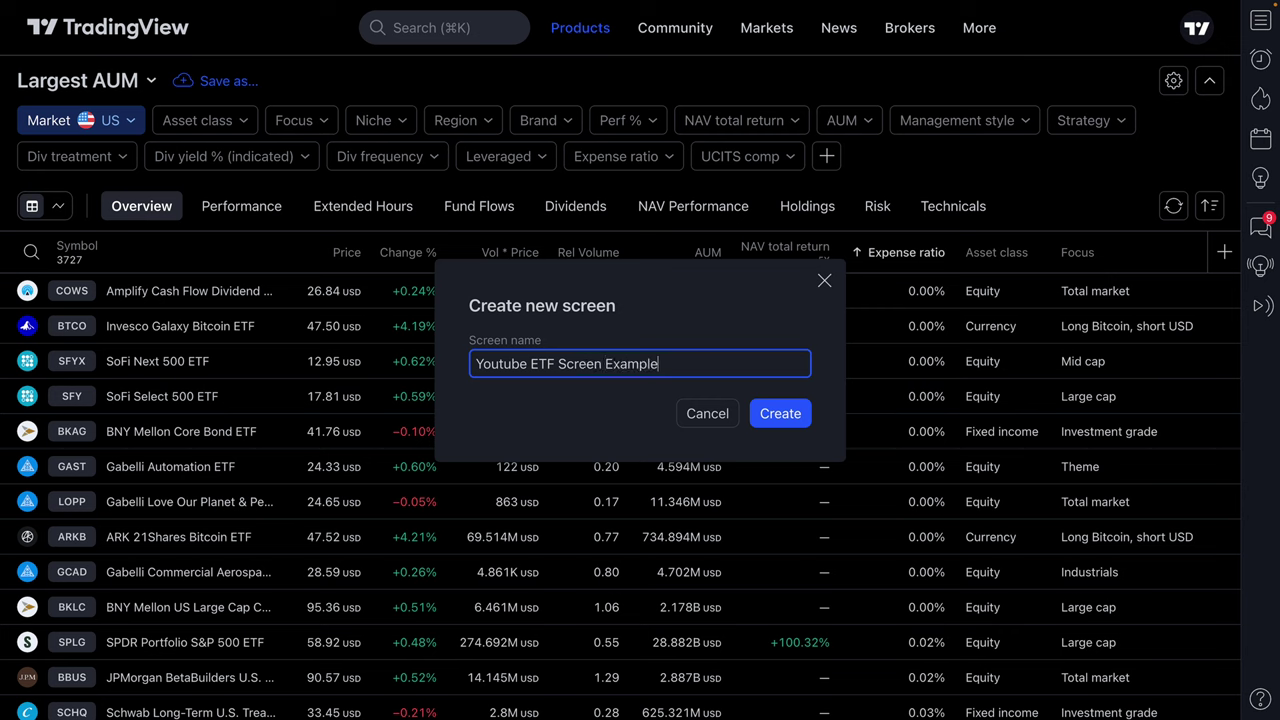
left_click_drag(677, 368, 460, 366)
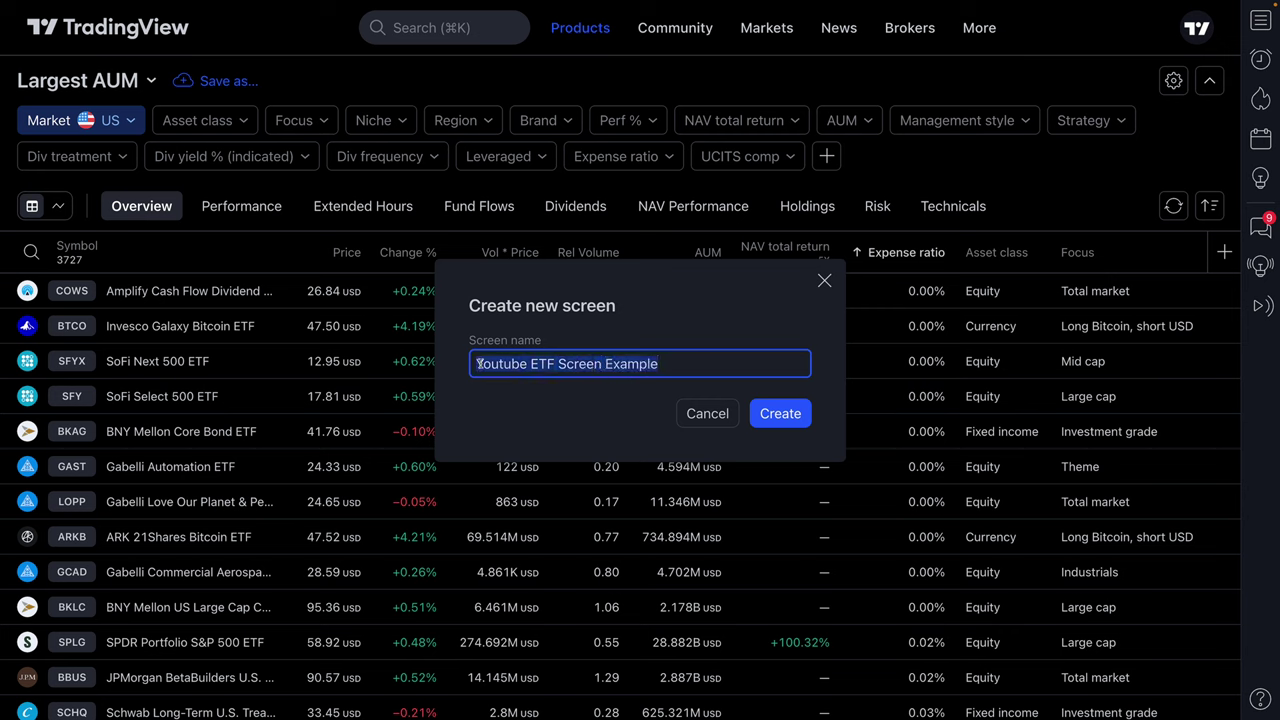
left_click(503, 363)
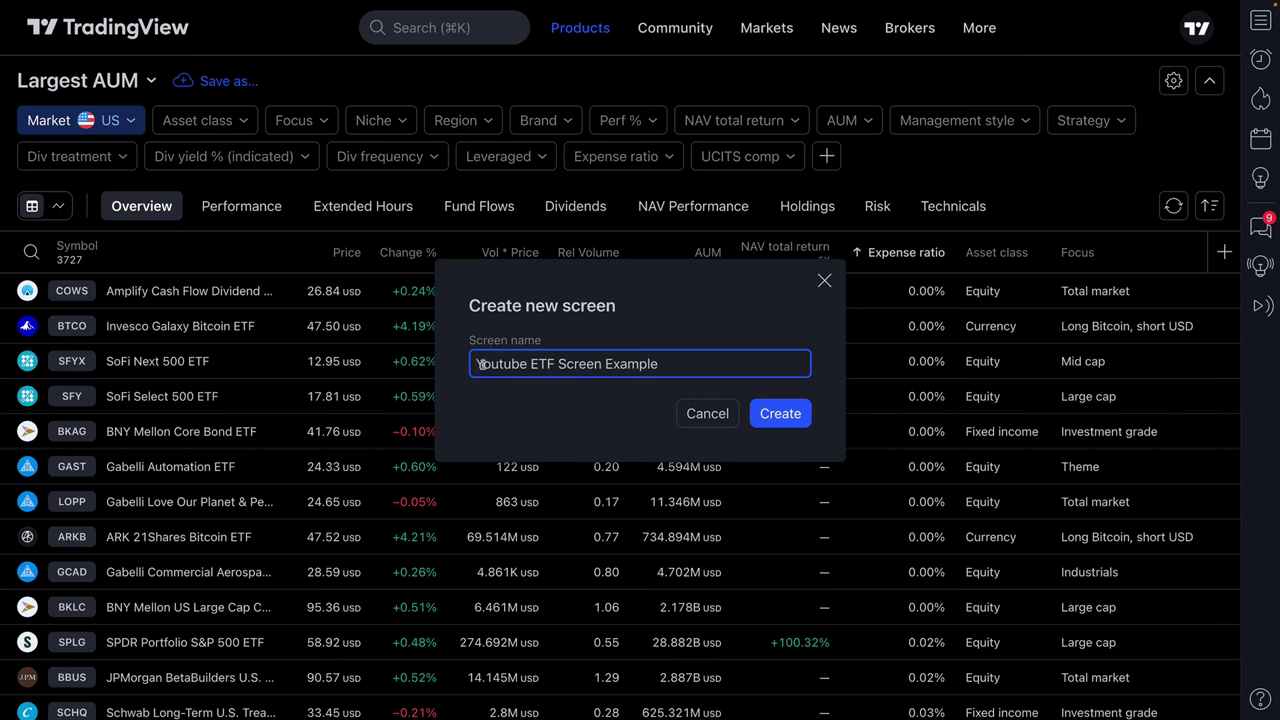
left_click_drag(474, 364, 688, 366)
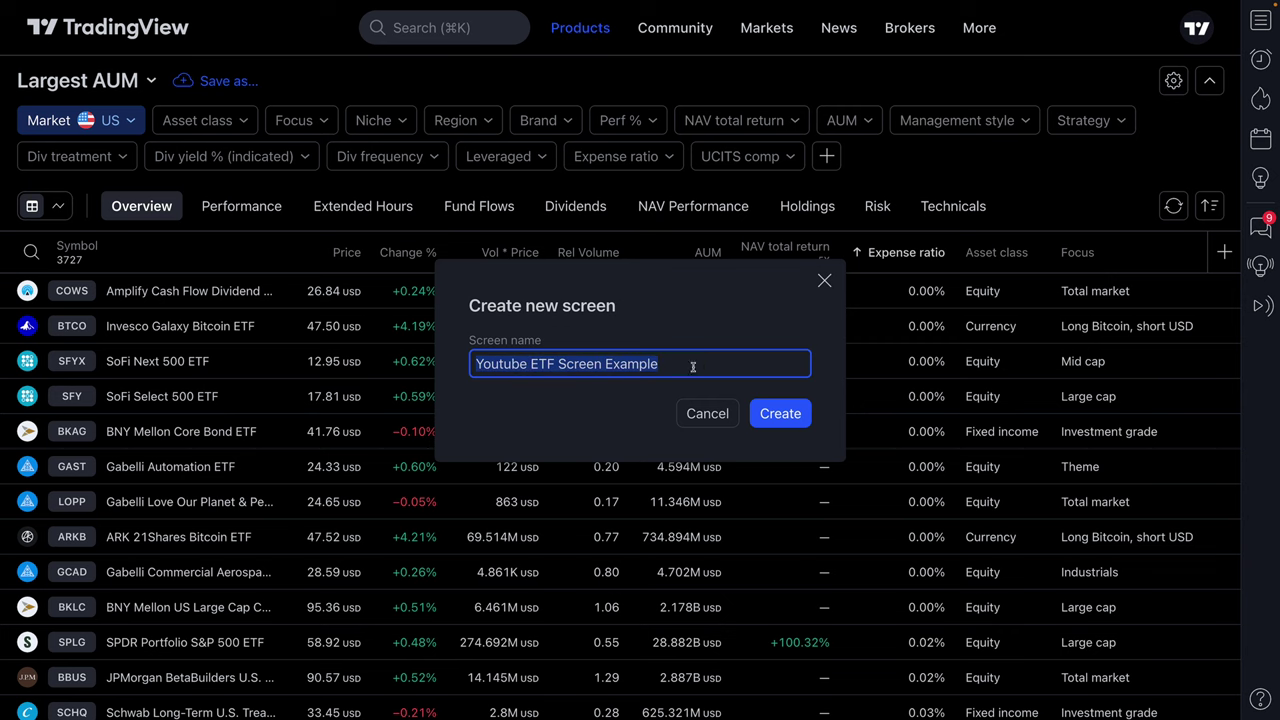
left_click(690, 367)
left_click(790, 420)
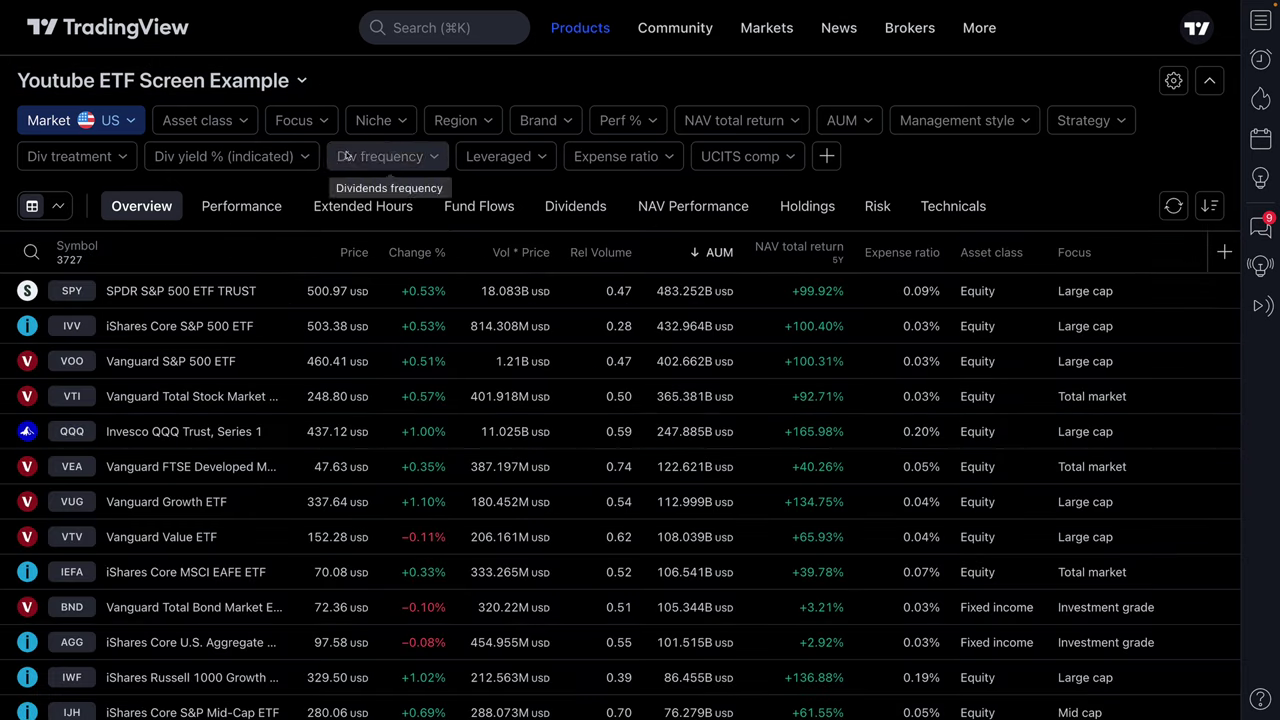
Filter the new screen to the Commodities asset class with Palladium as the focus
left_click(216, 124)
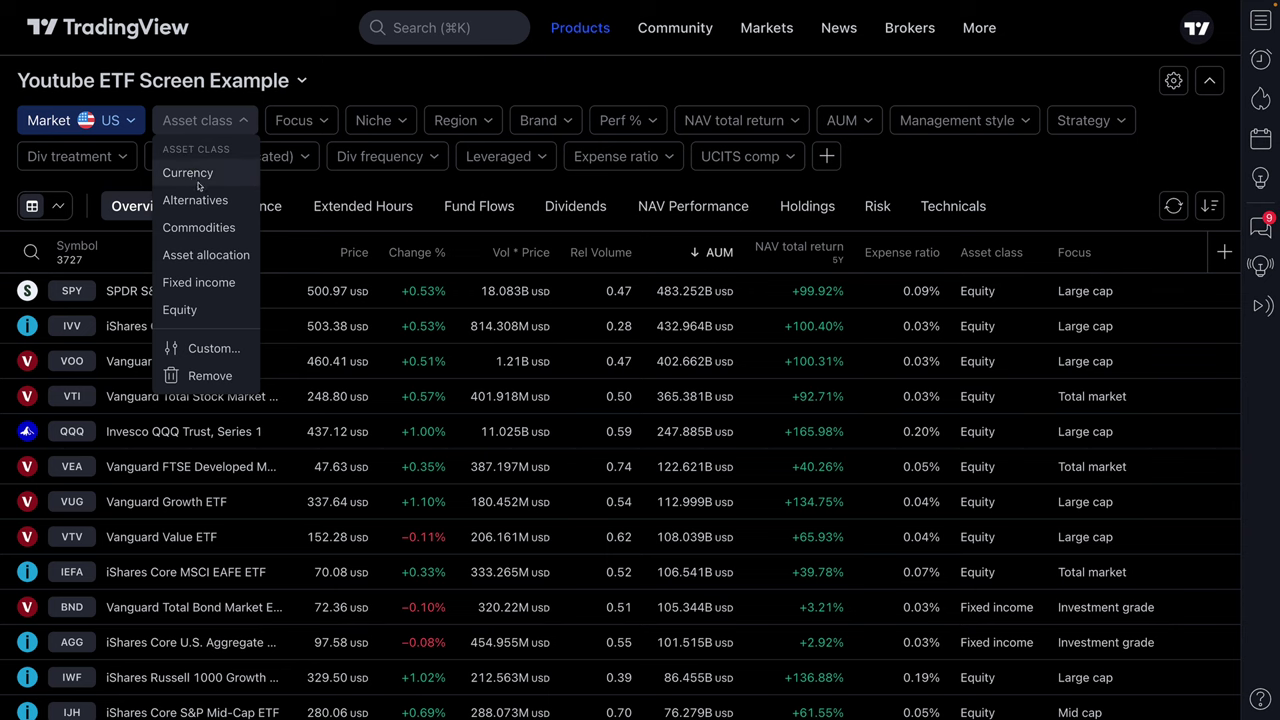
left_click(193, 228)
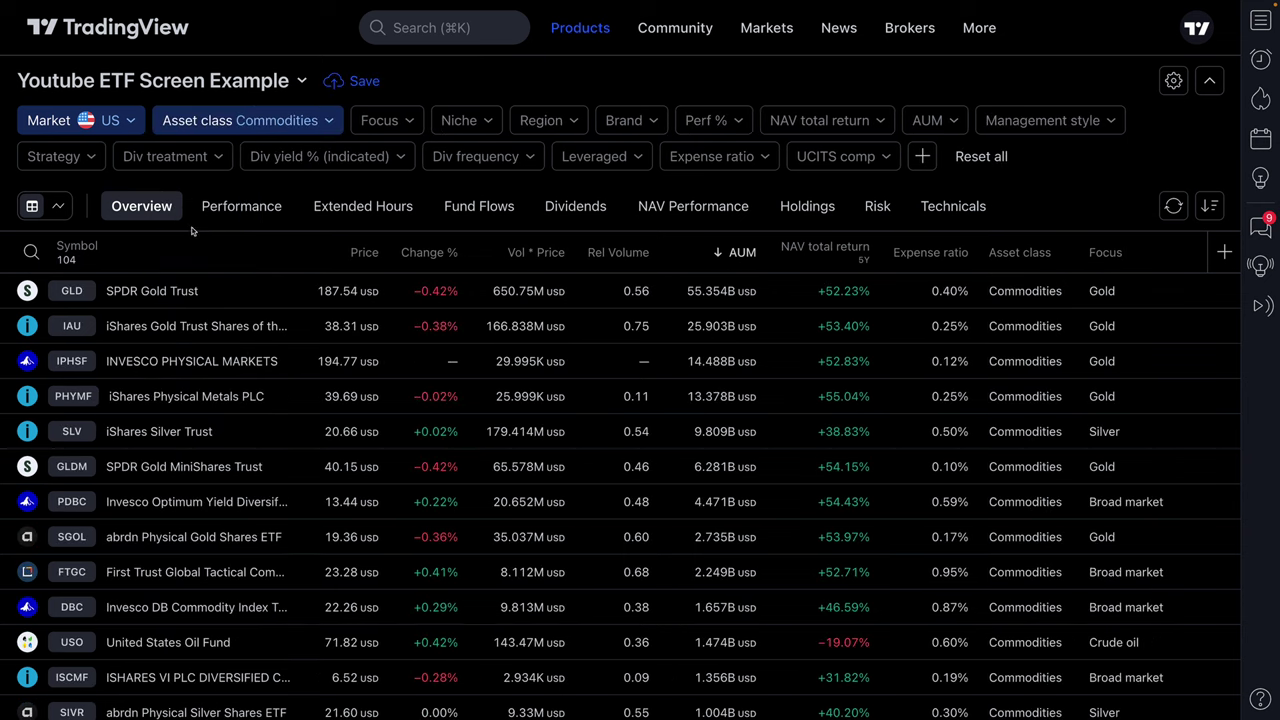
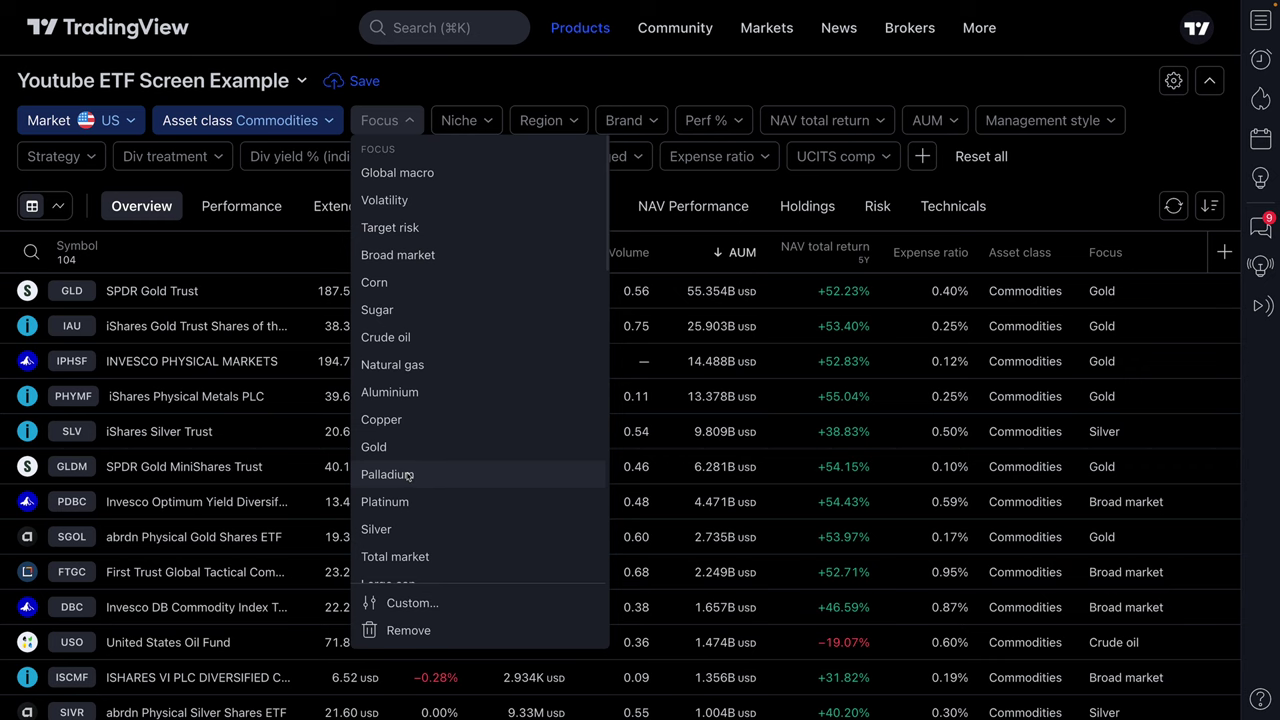
left_click(388, 475)
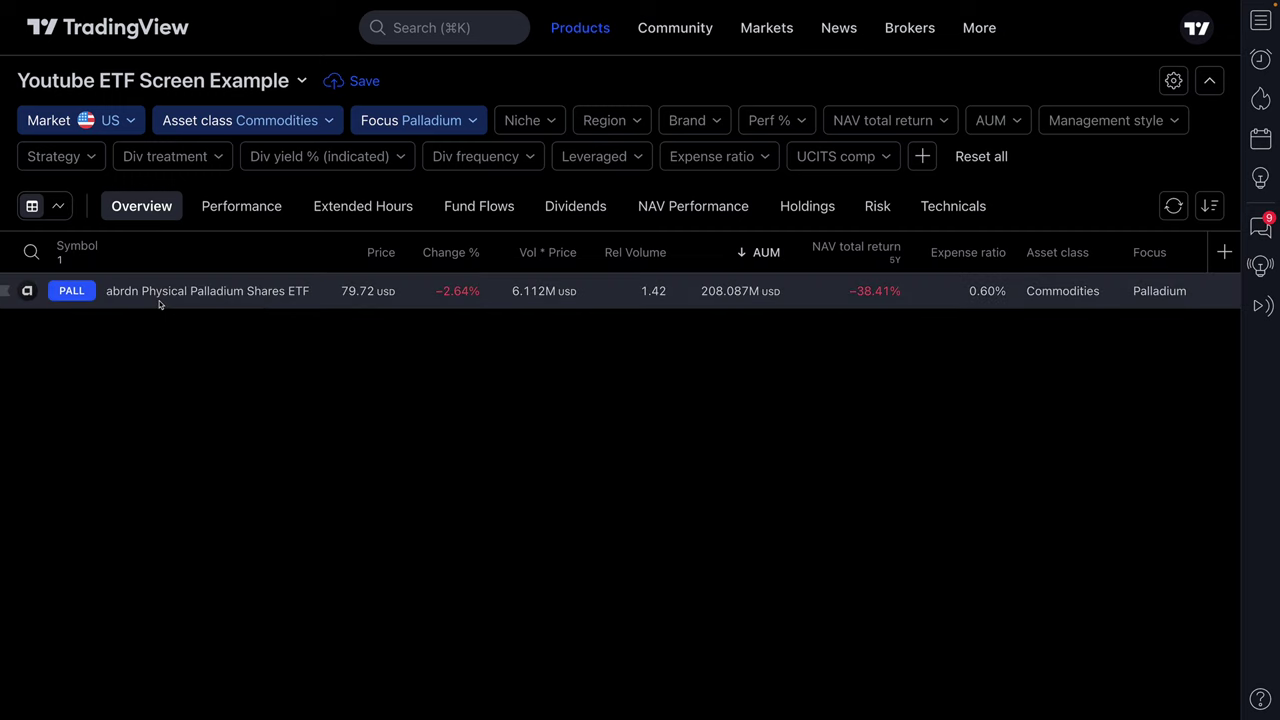
Change the focus filter to Silver and limit the expense ratio to 0.5% and below
left_click(406, 120)
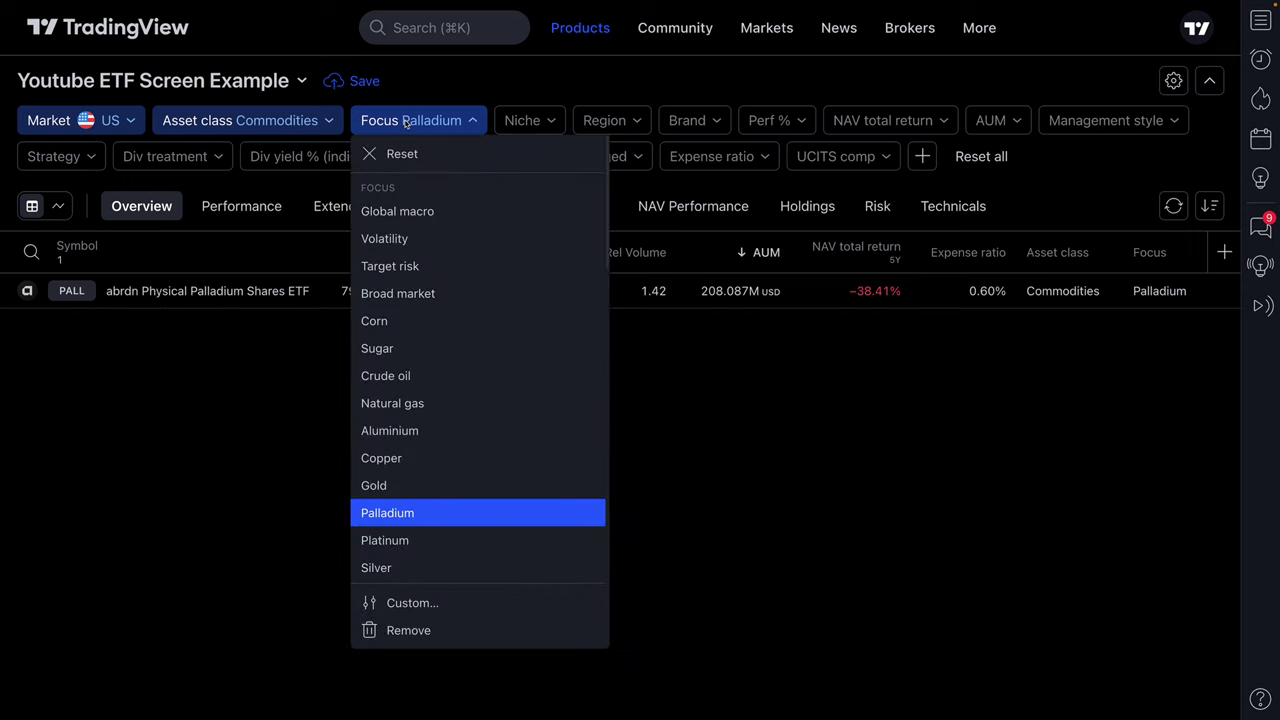
left_click(411, 568)
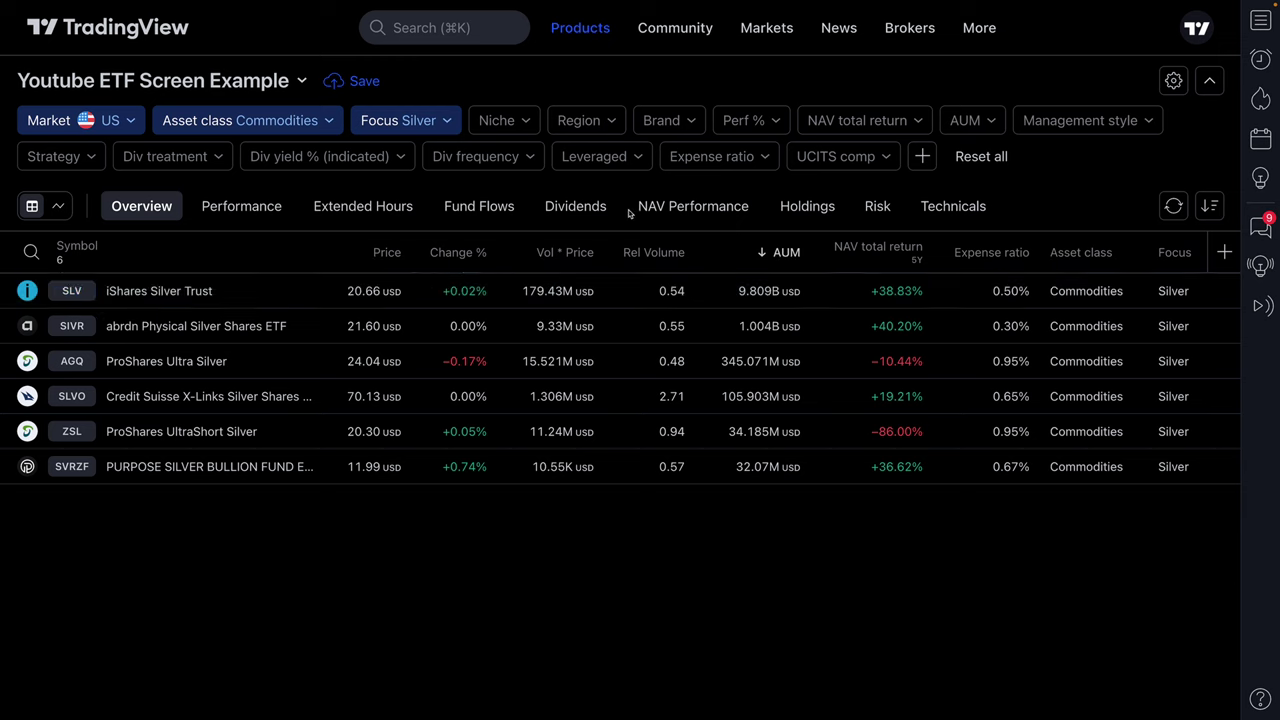
left_click(702, 160)
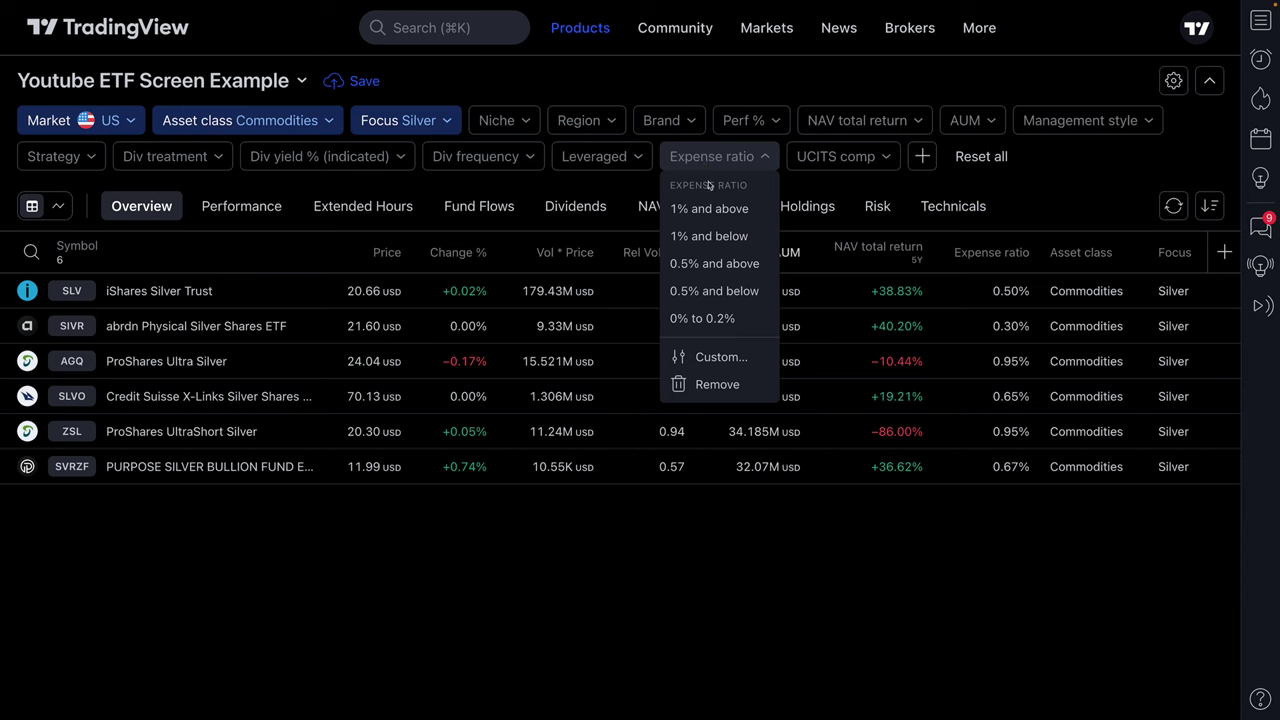
left_click(704, 290)
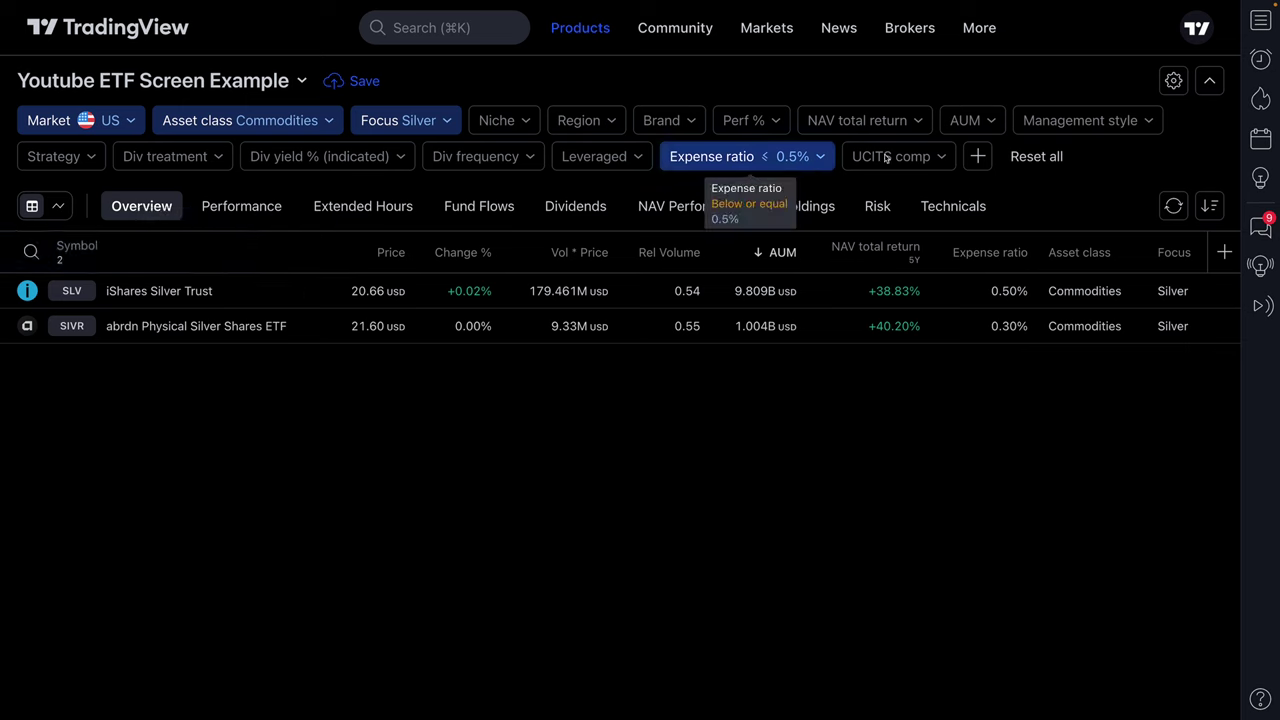
Browse the additional filters available, including the Security info category, and search them for "divid" without adding any
left_click(979, 157)
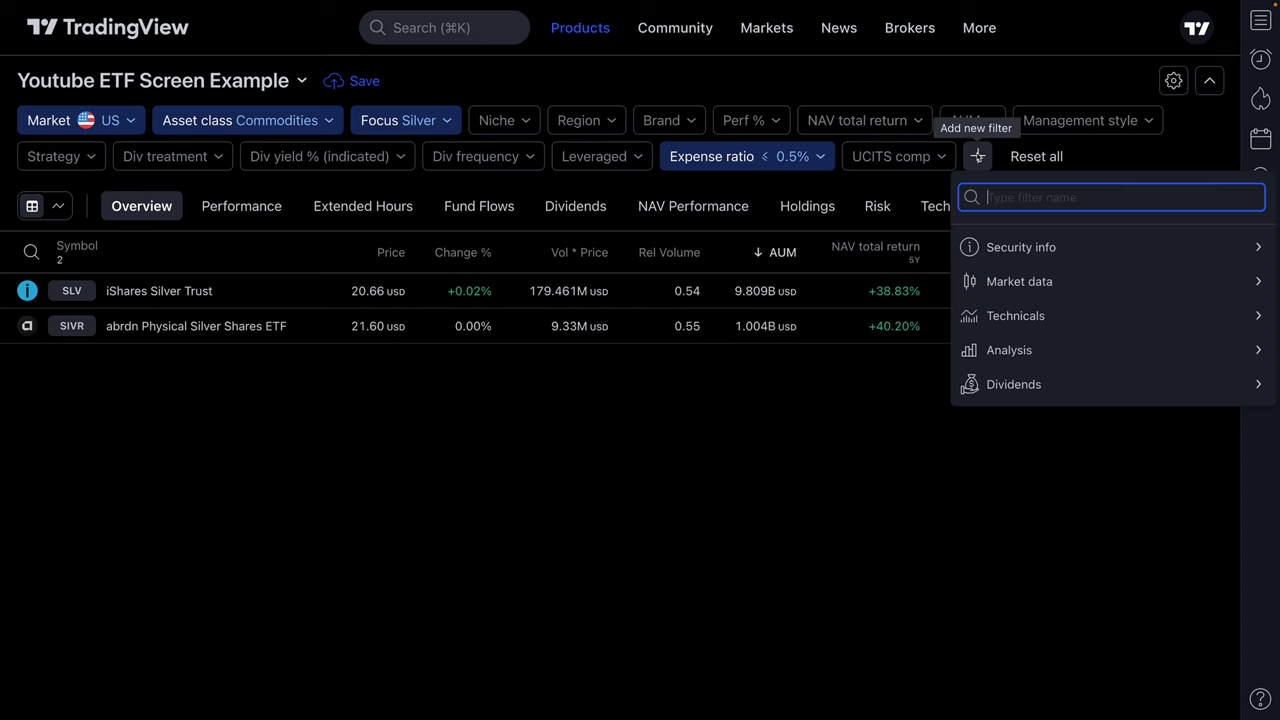
left_click(1008, 250)
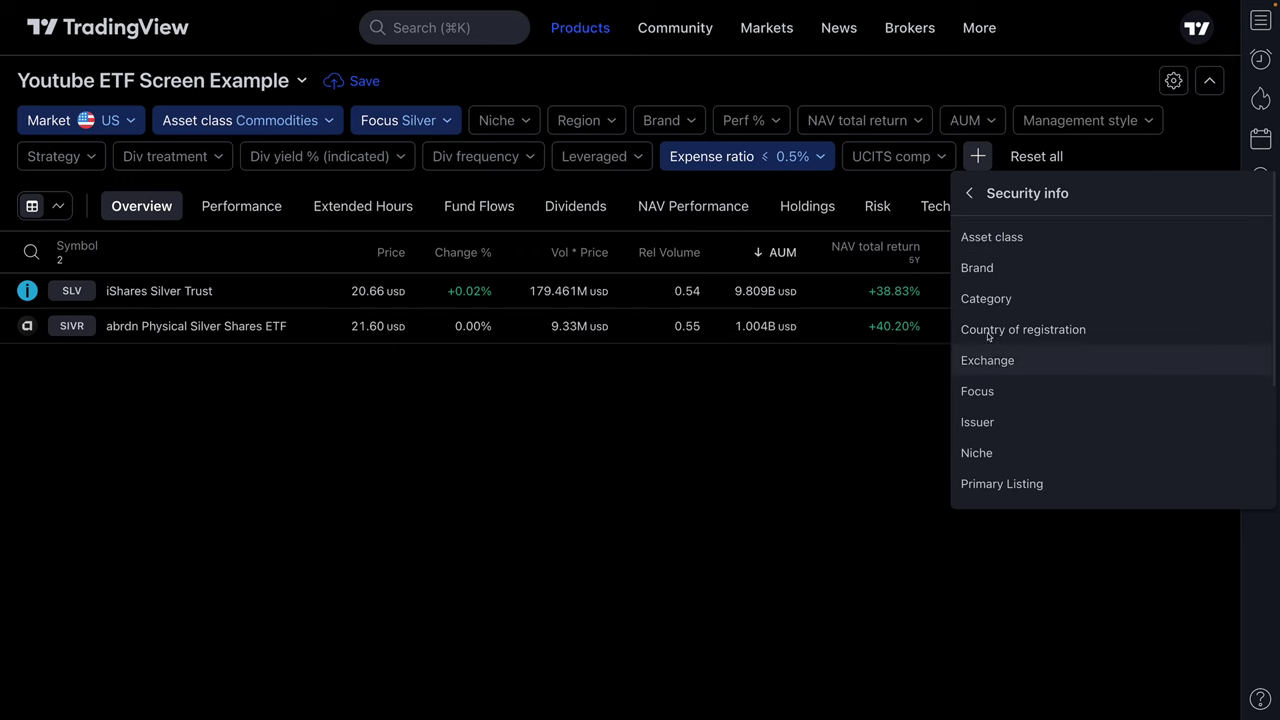
left_click(969, 193)
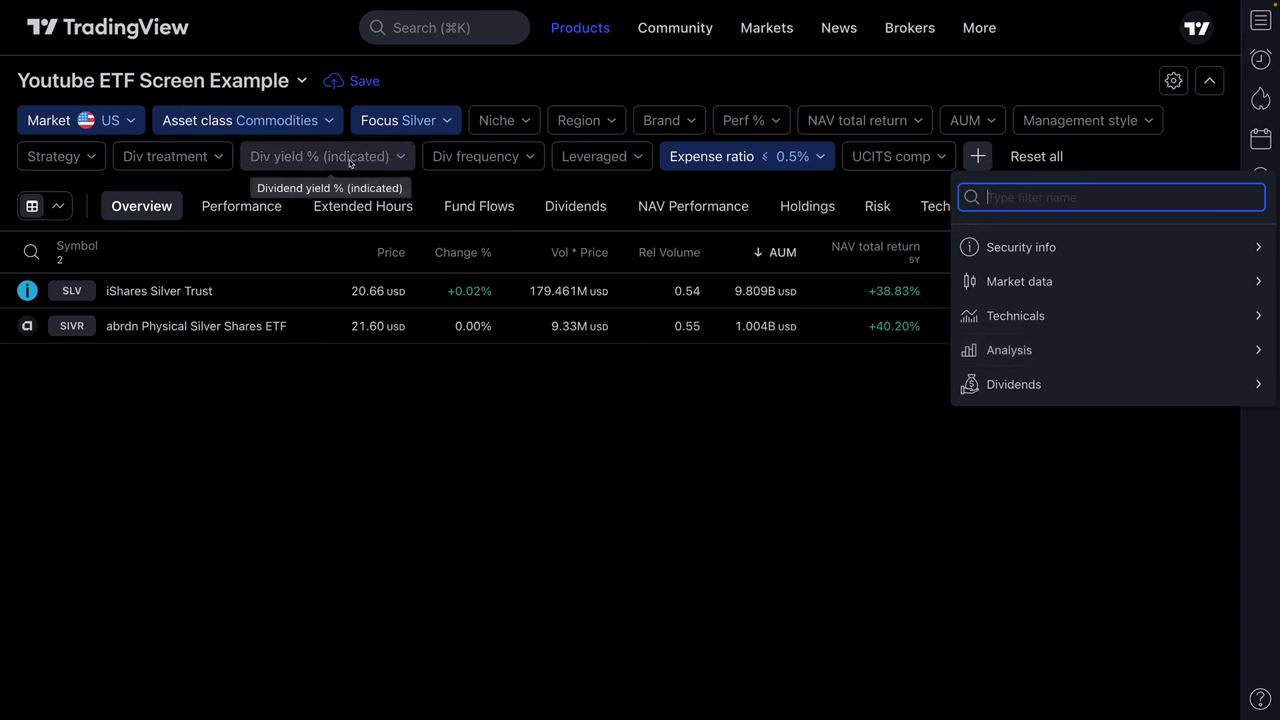
left_click(1143, 160)
left_click(979, 158)
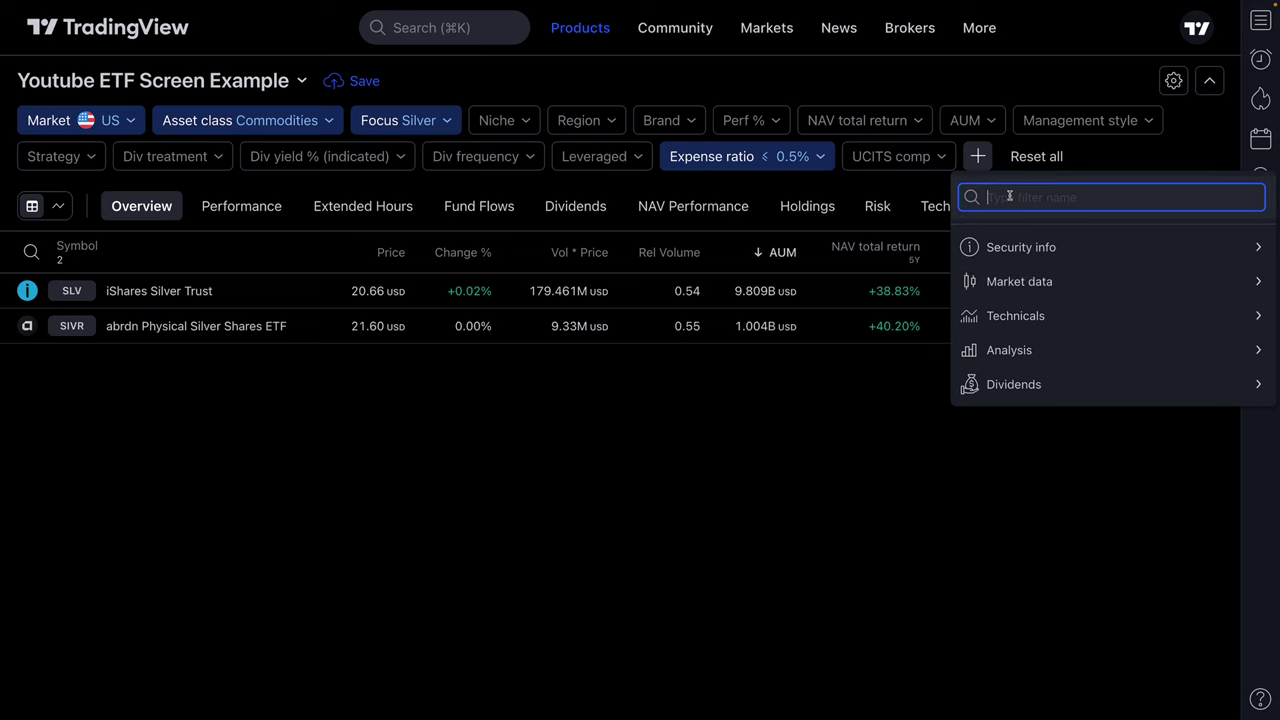
type("divid")
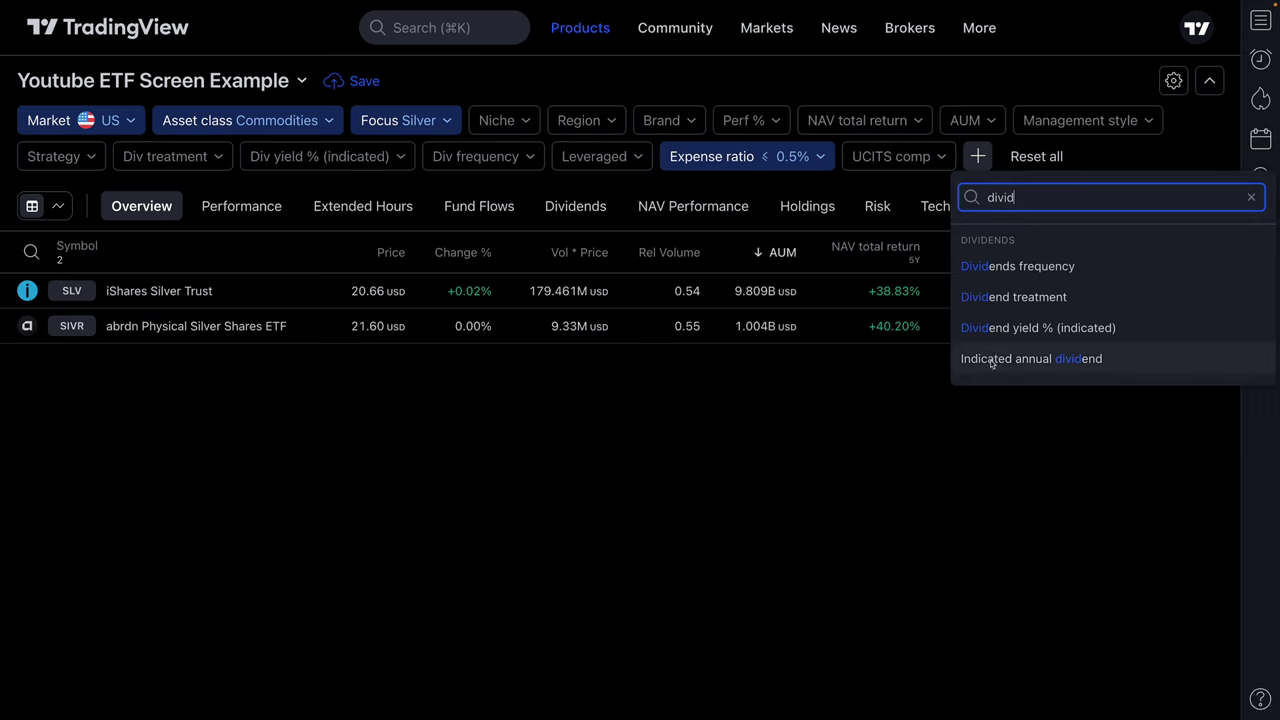
left_click(1083, 167)
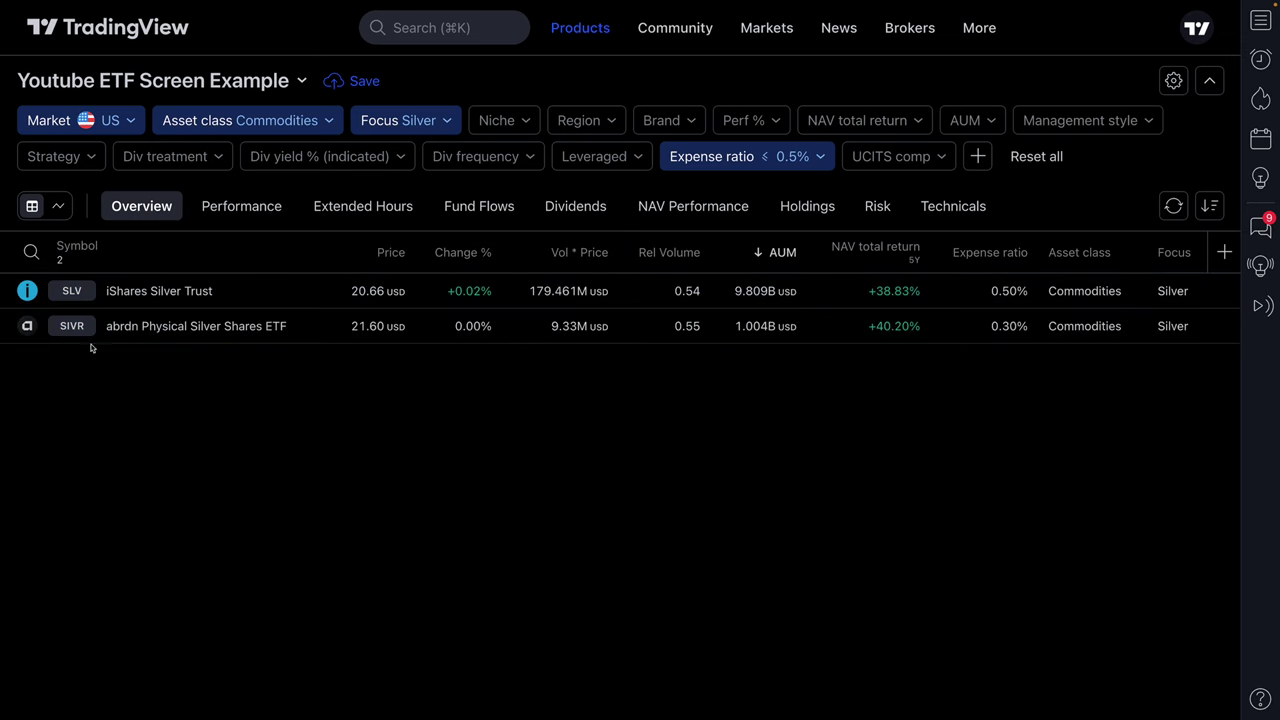
Show the silver ETFs in chart view and clear the expense ratio filter
left_click(57, 208)
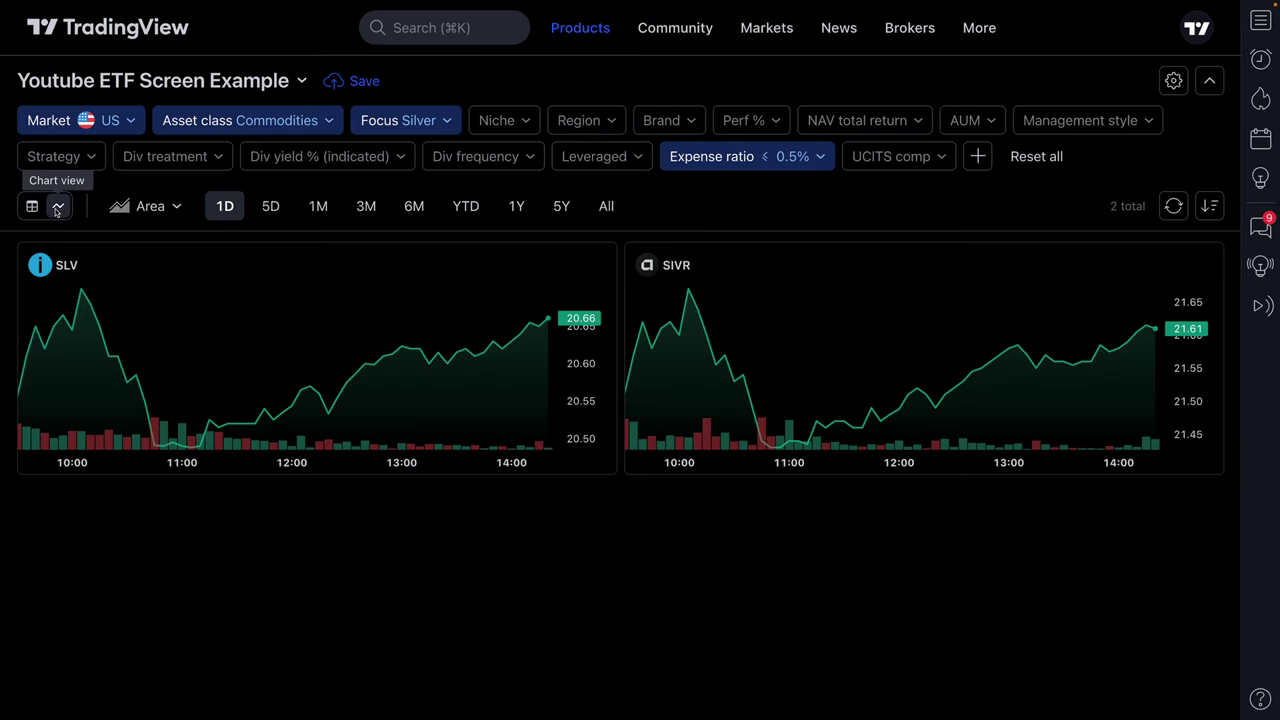
left_click(803, 158)
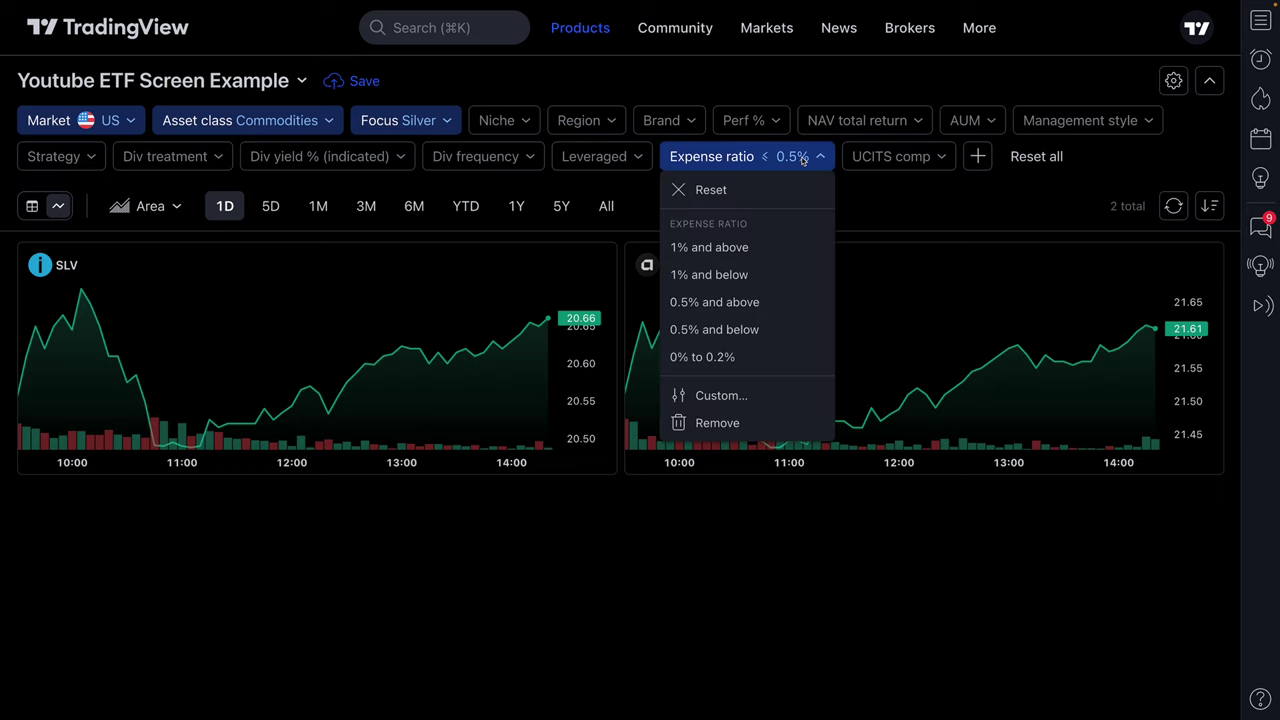
left_click(686, 194)
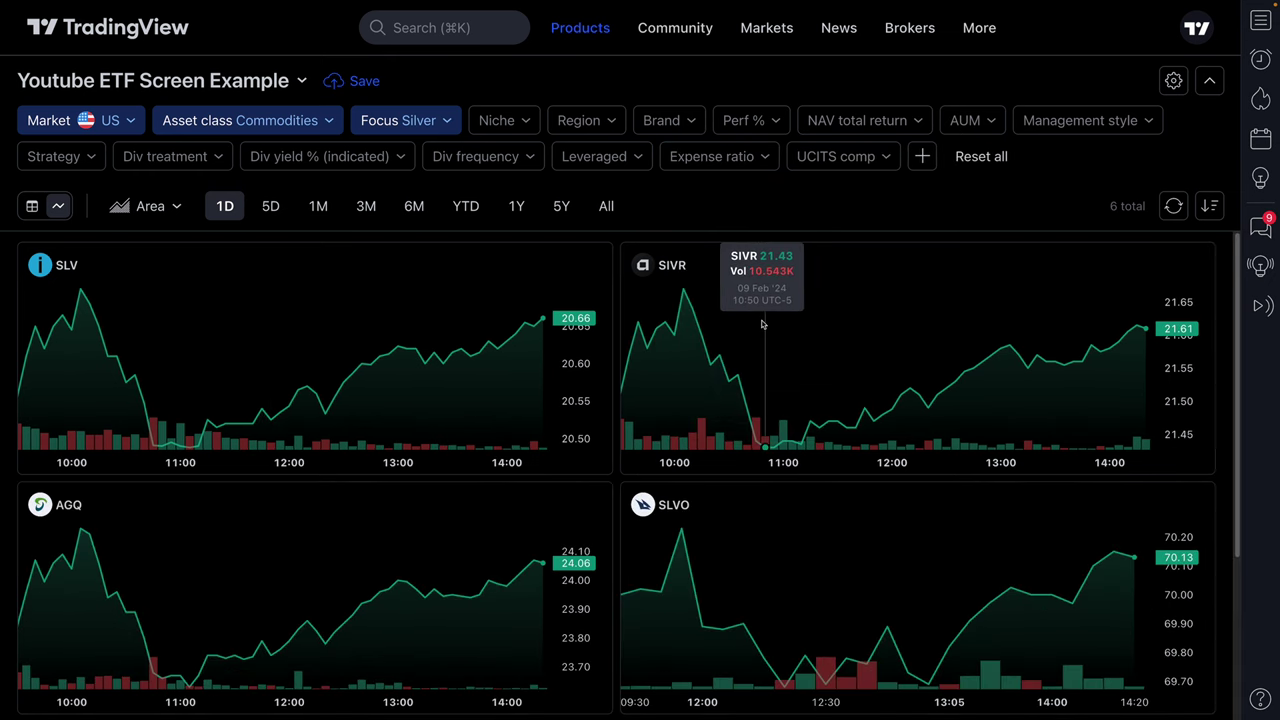
scroll(765, 340, "down", 3)
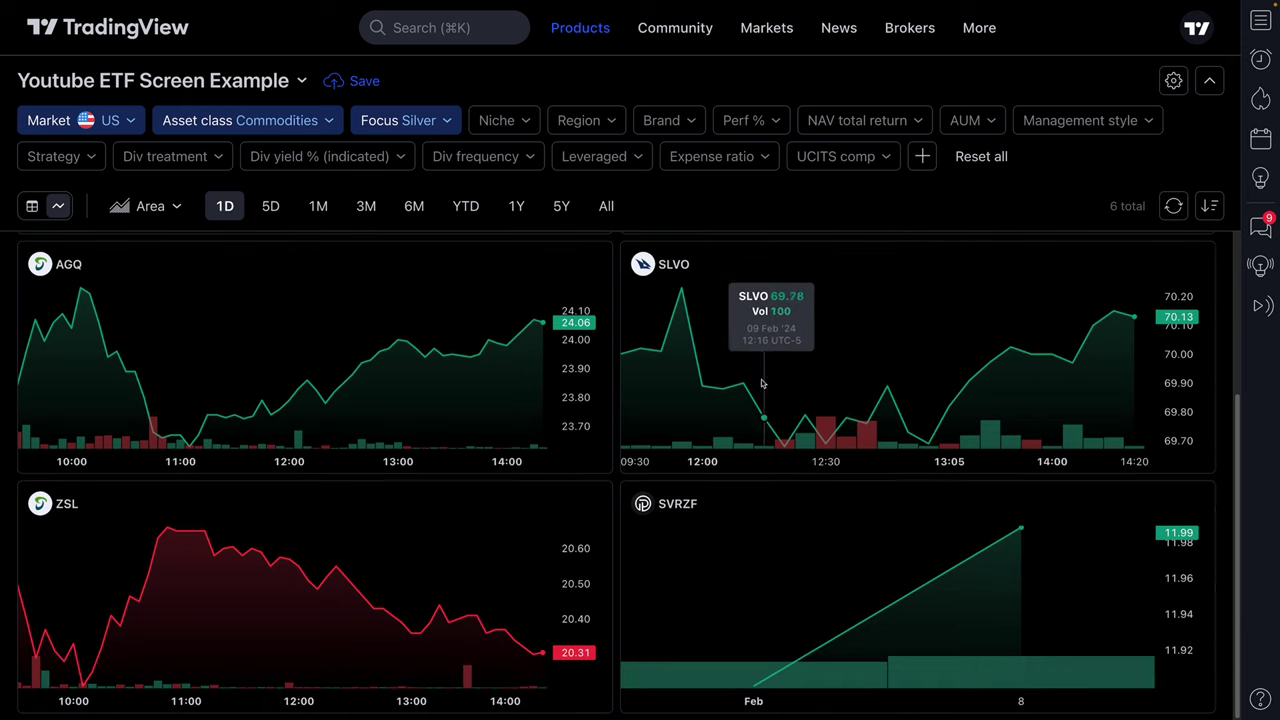
scroll(393, 370, "up", 3)
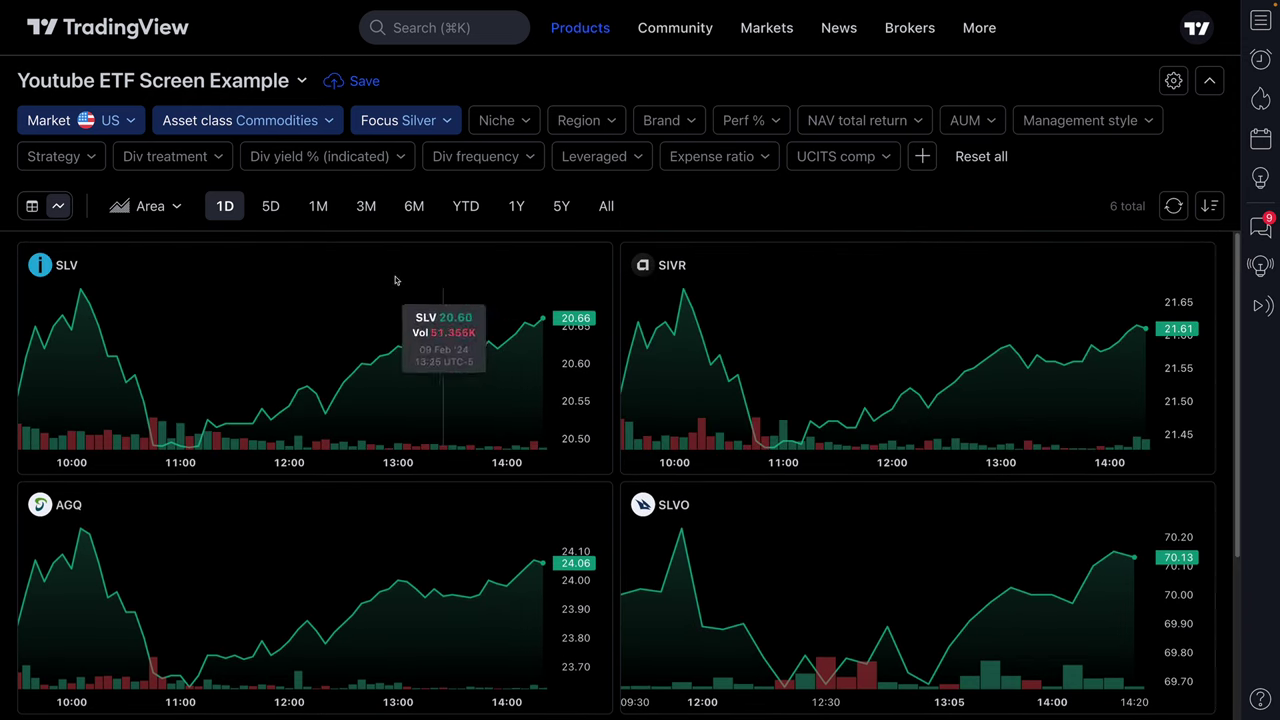
Compare the silver ETFs' charts over the year-to-date range and return the results to table view
left_click(446, 210)
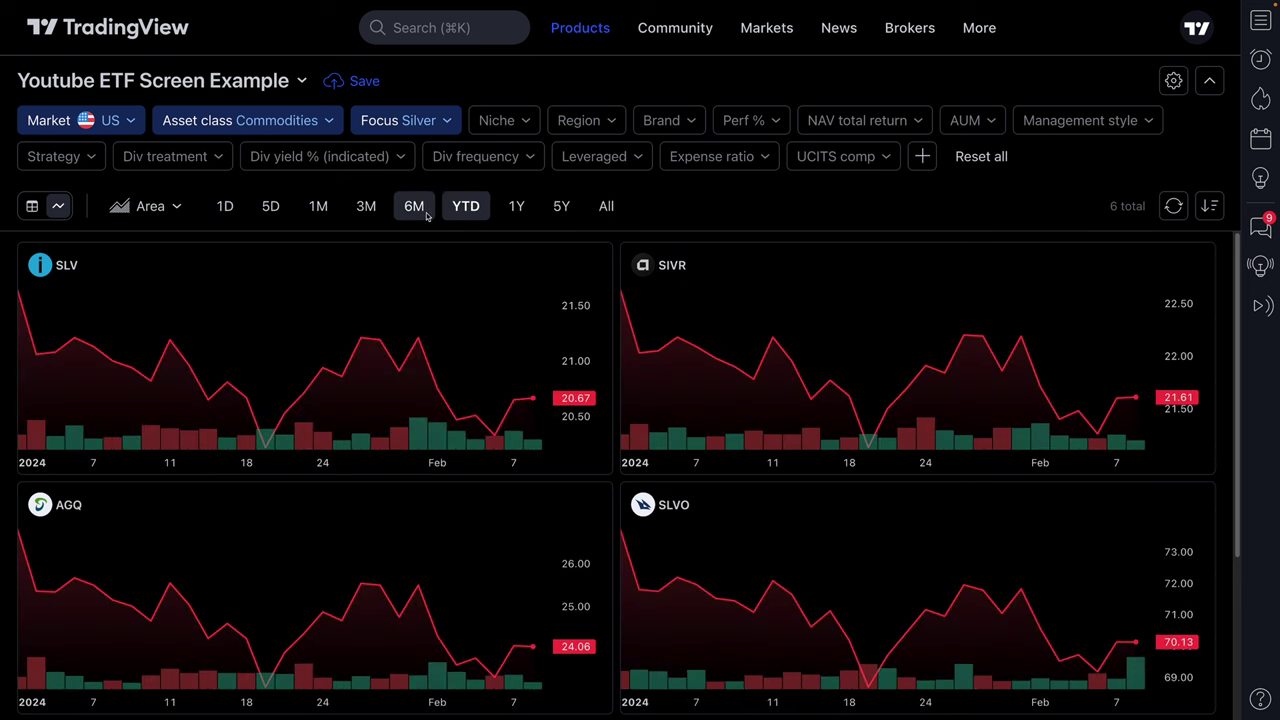
left_click(512, 207)
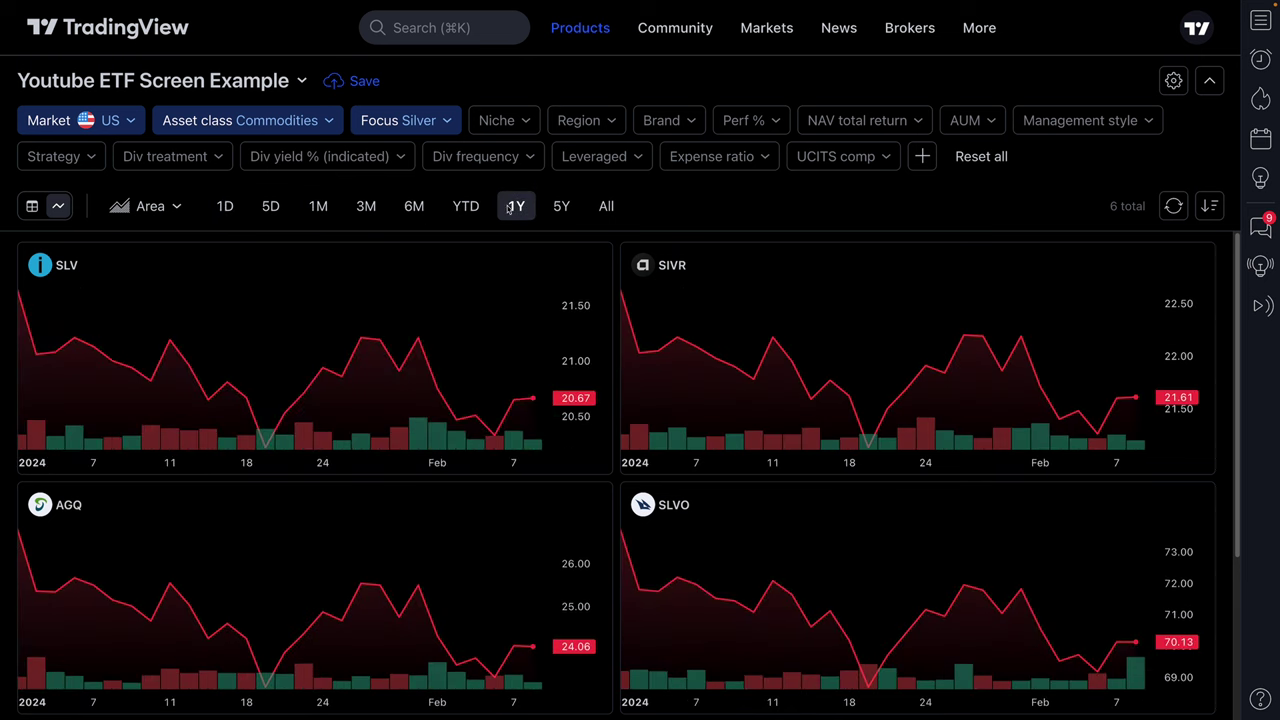
left_click(466, 208)
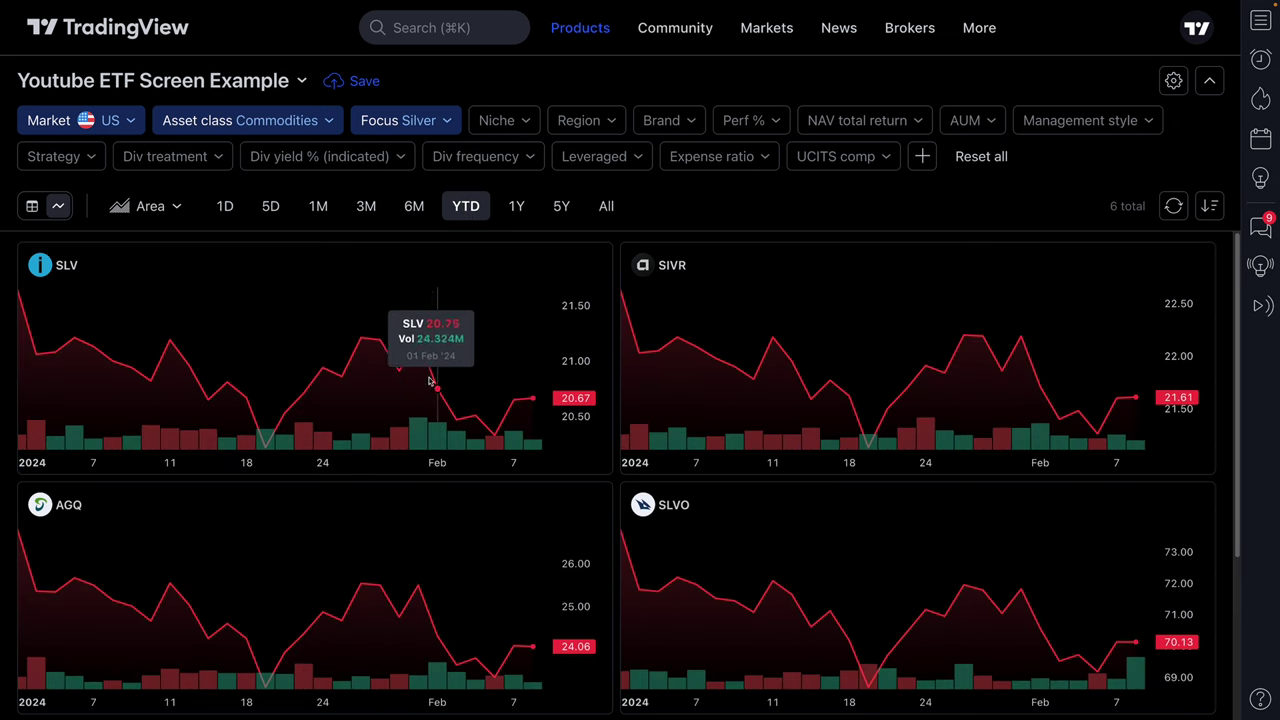
scroll(412, 383, "down", 1)
scroll(412, 383, "down", 1)
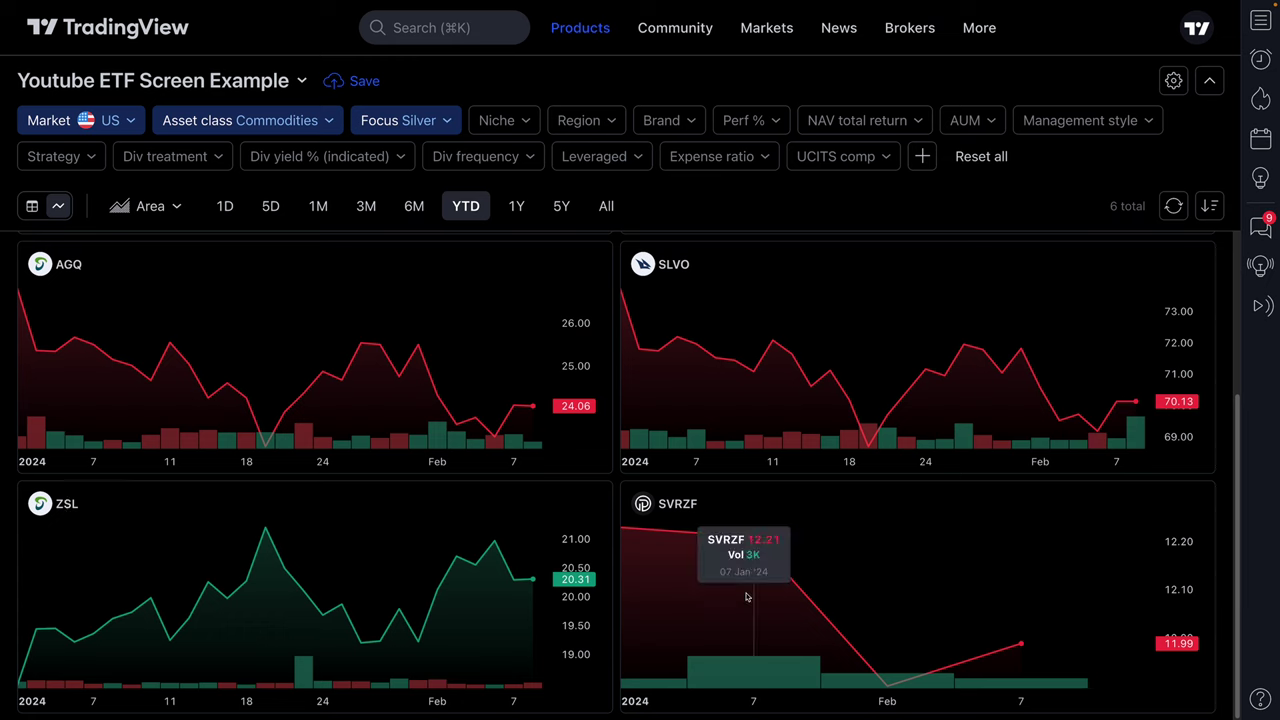
scroll(352, 345, "up", 3)
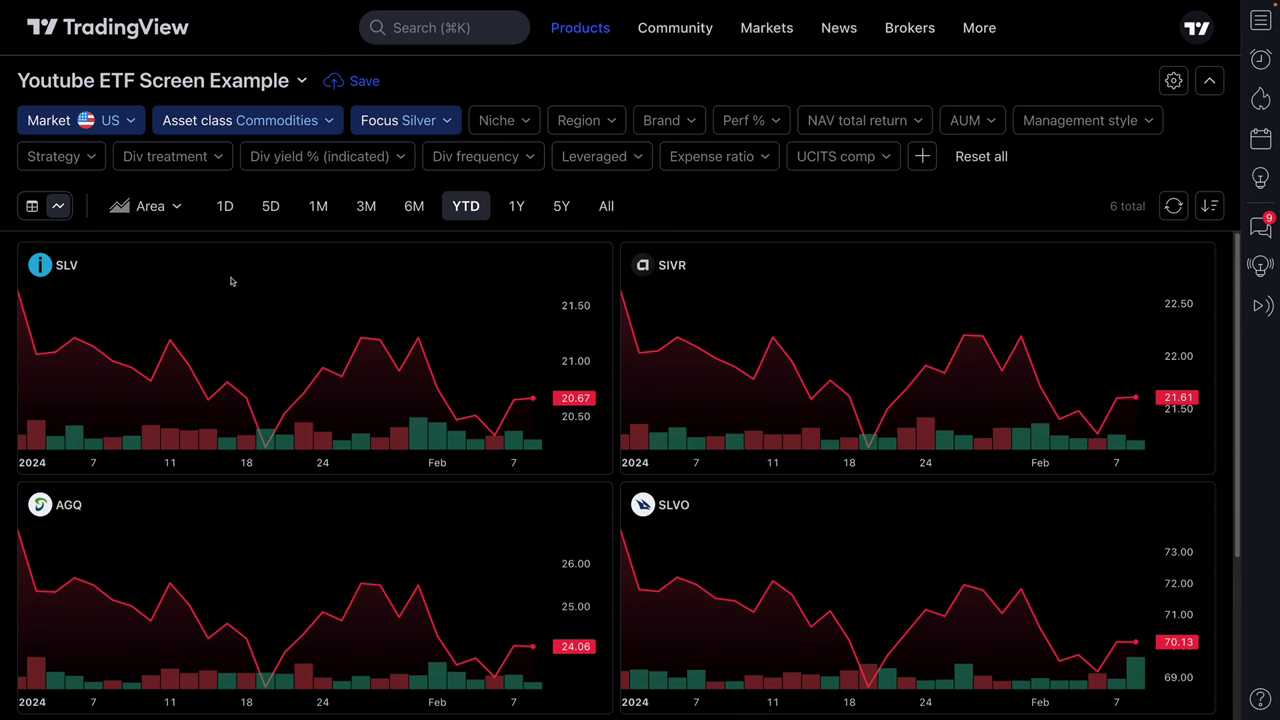
scroll(566, 405, "down", 3)
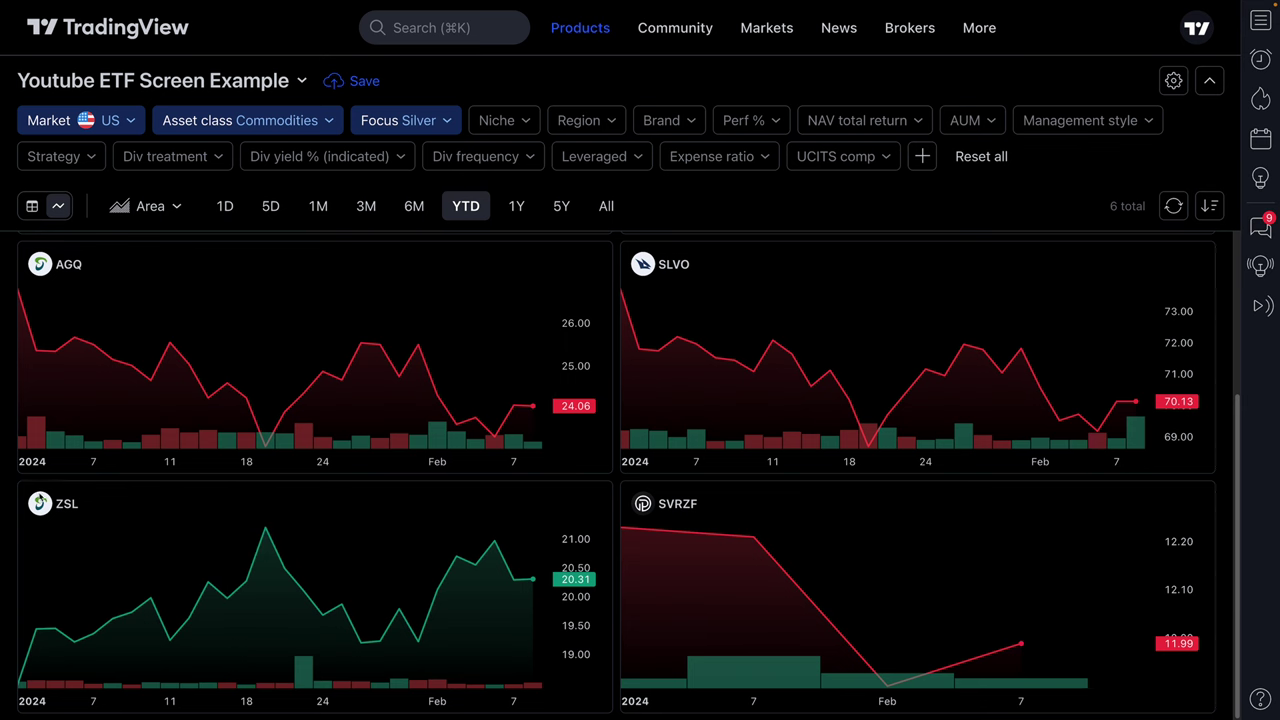
left_click(32, 205)
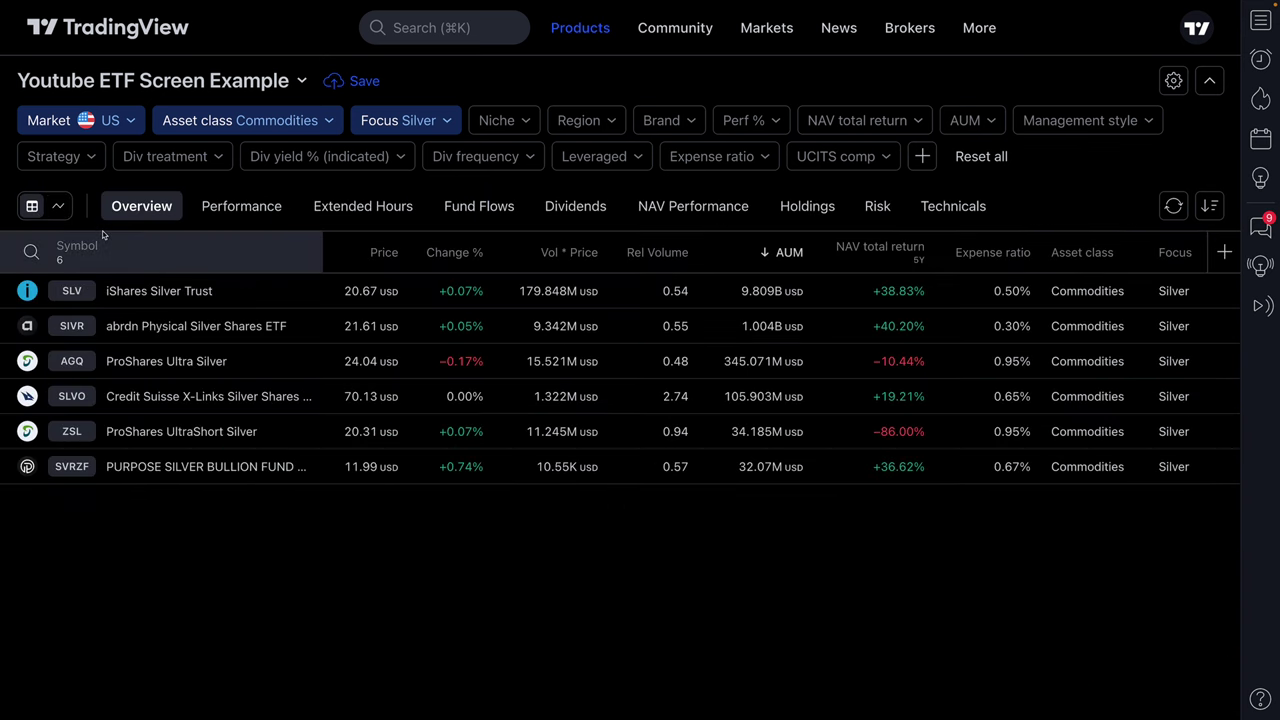
Browse the silver ETFs' Performance, Extended Hours, Fund Flows, Dividends and NAV Performance column sets and return to Overview
left_click(241, 206)
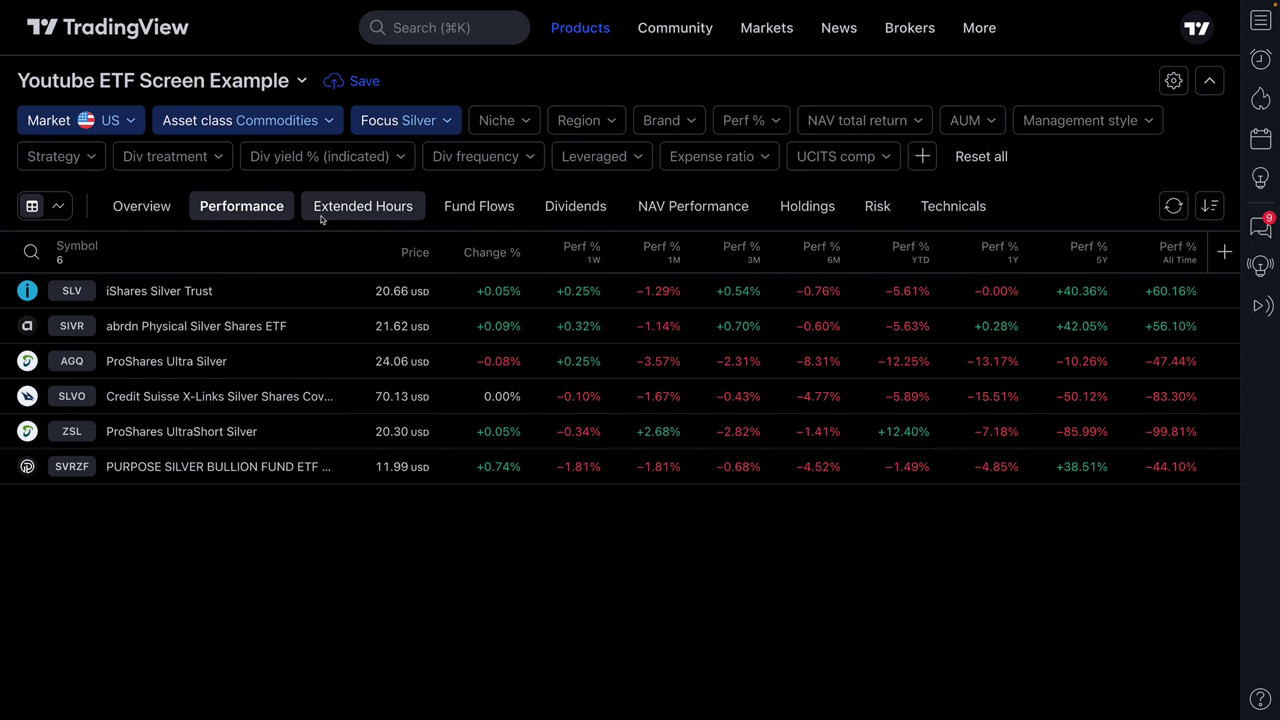
left_click(321, 216)
left_click(490, 210)
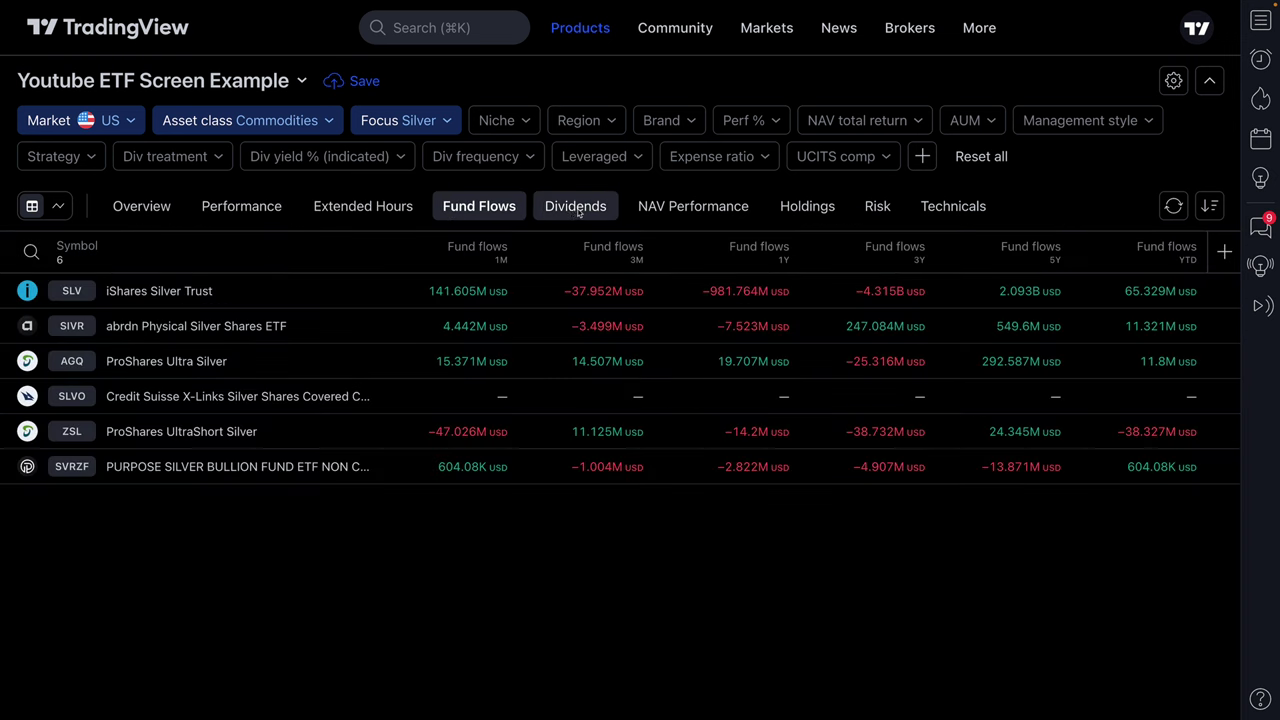
left_click(578, 210)
left_click(676, 208)
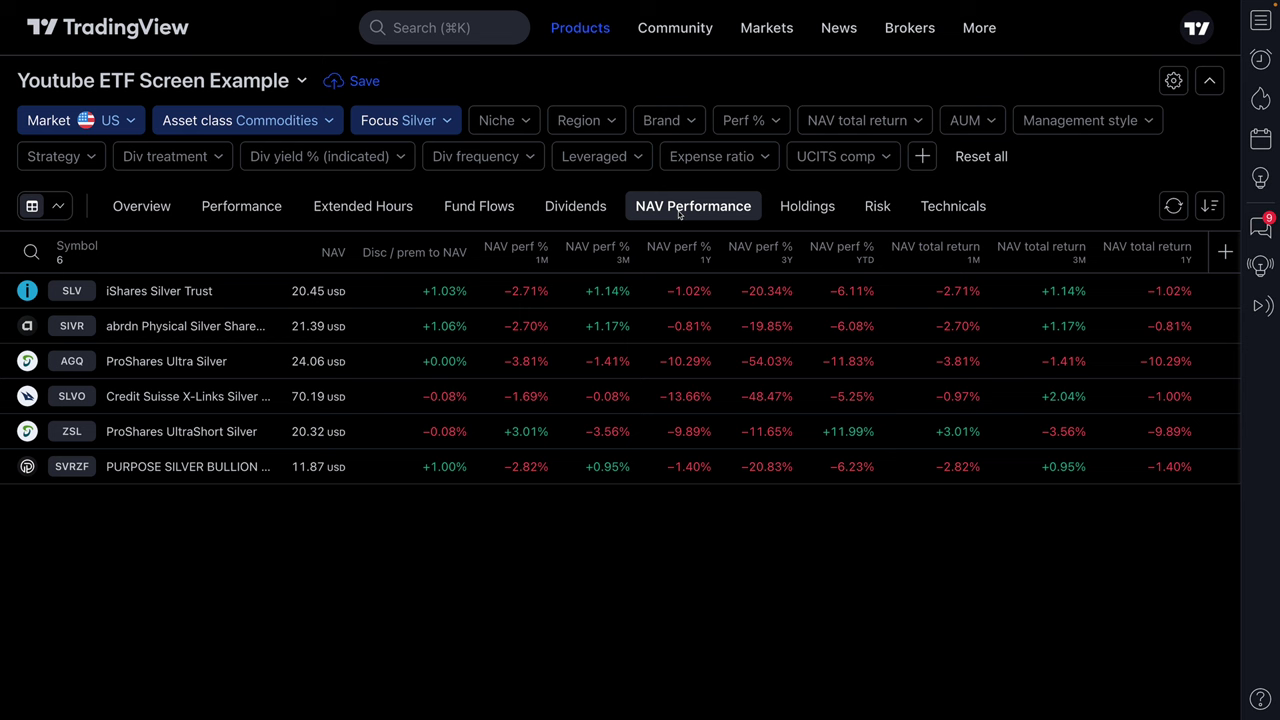
left_click(161, 216)
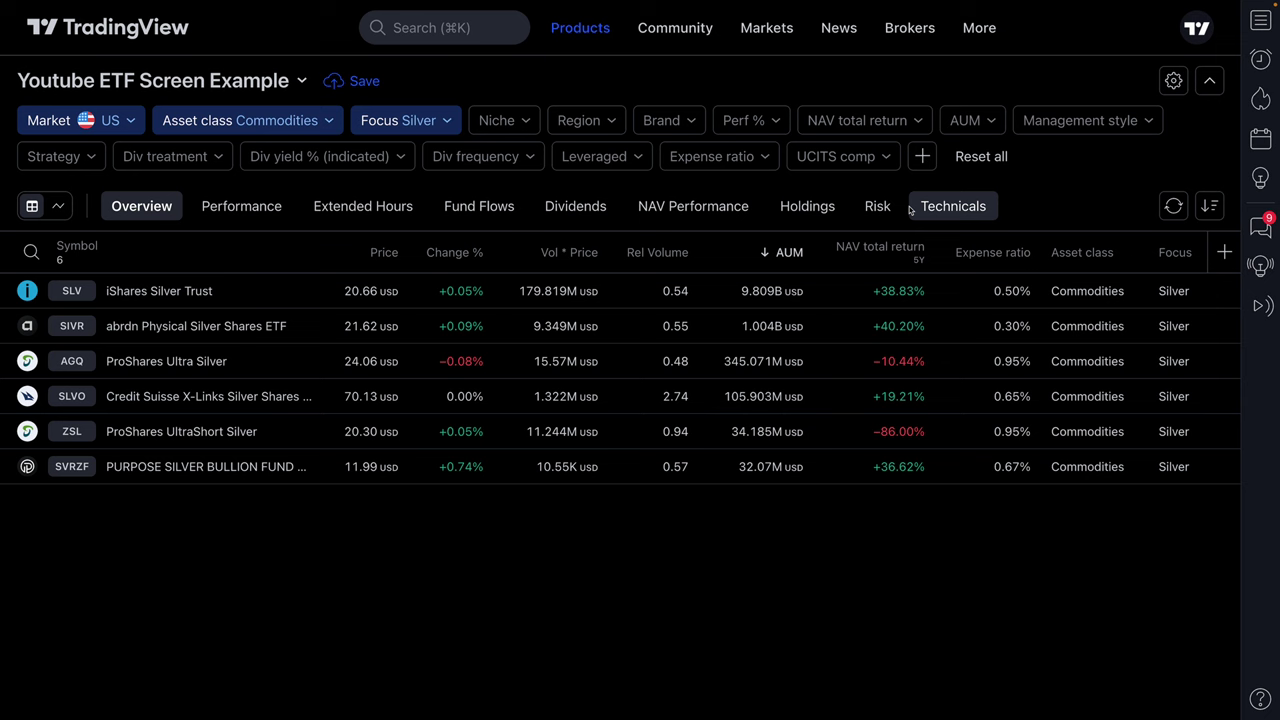
Examine the silver ETFs' performance, fund flows, dividends, NAV performance, holdings, risk and technicals data, ending back on the Overview columns
left_click(226, 215)
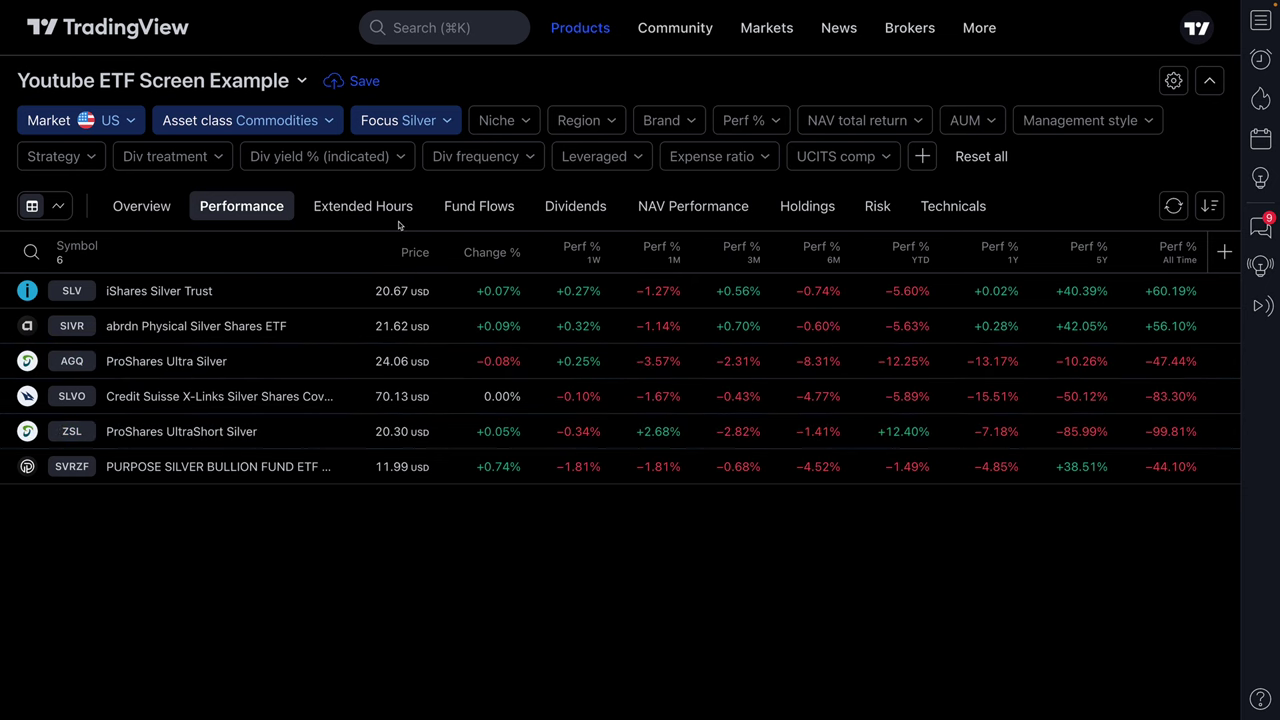
left_click(447, 211)
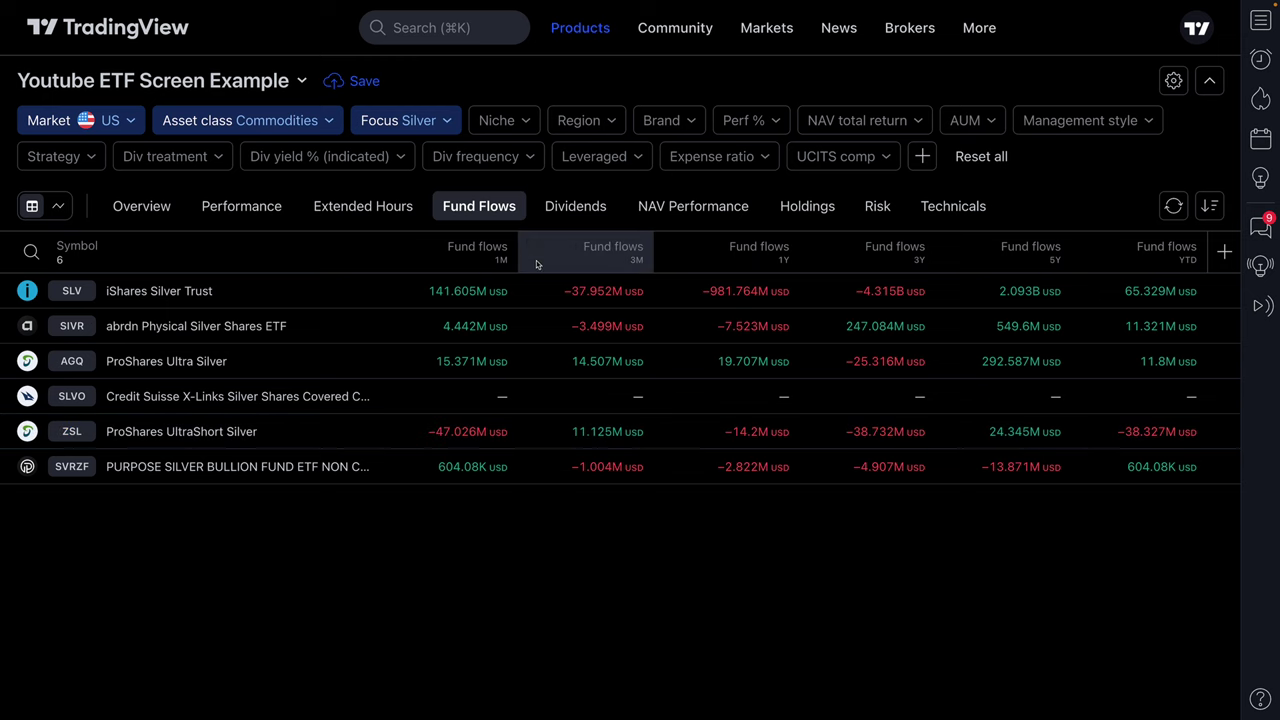
left_click(575, 206)
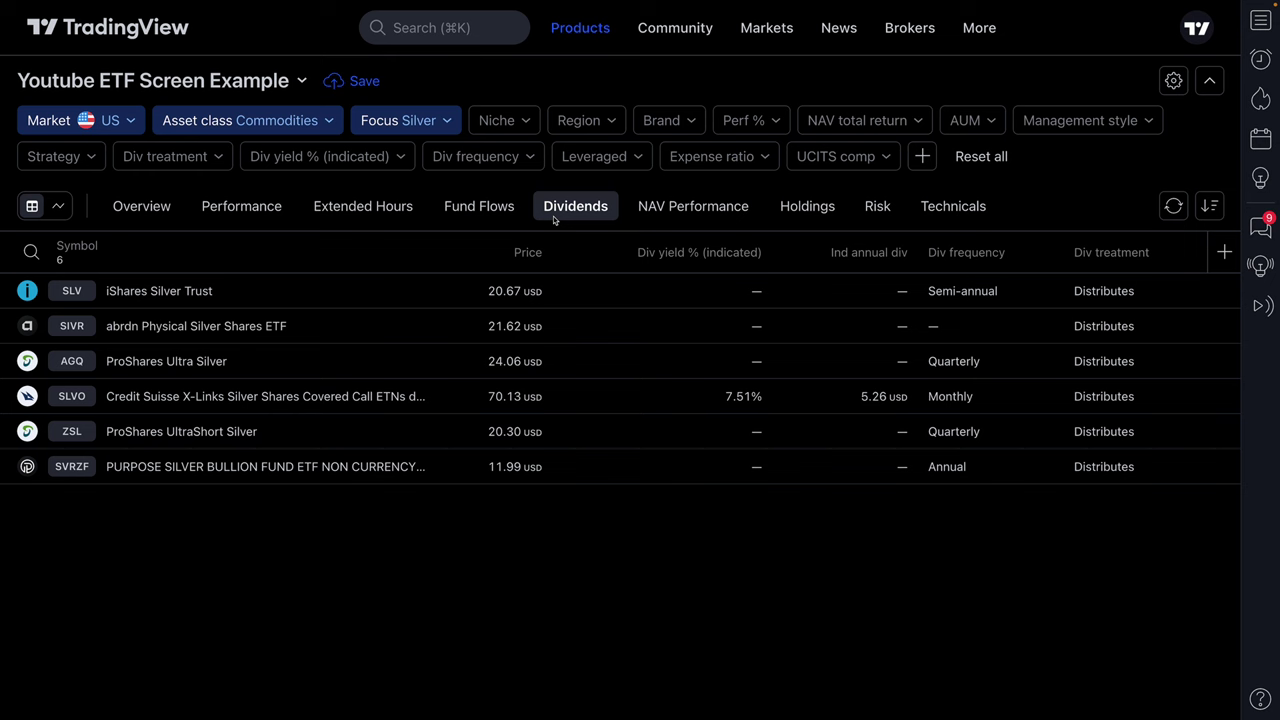
left_click(662, 210)
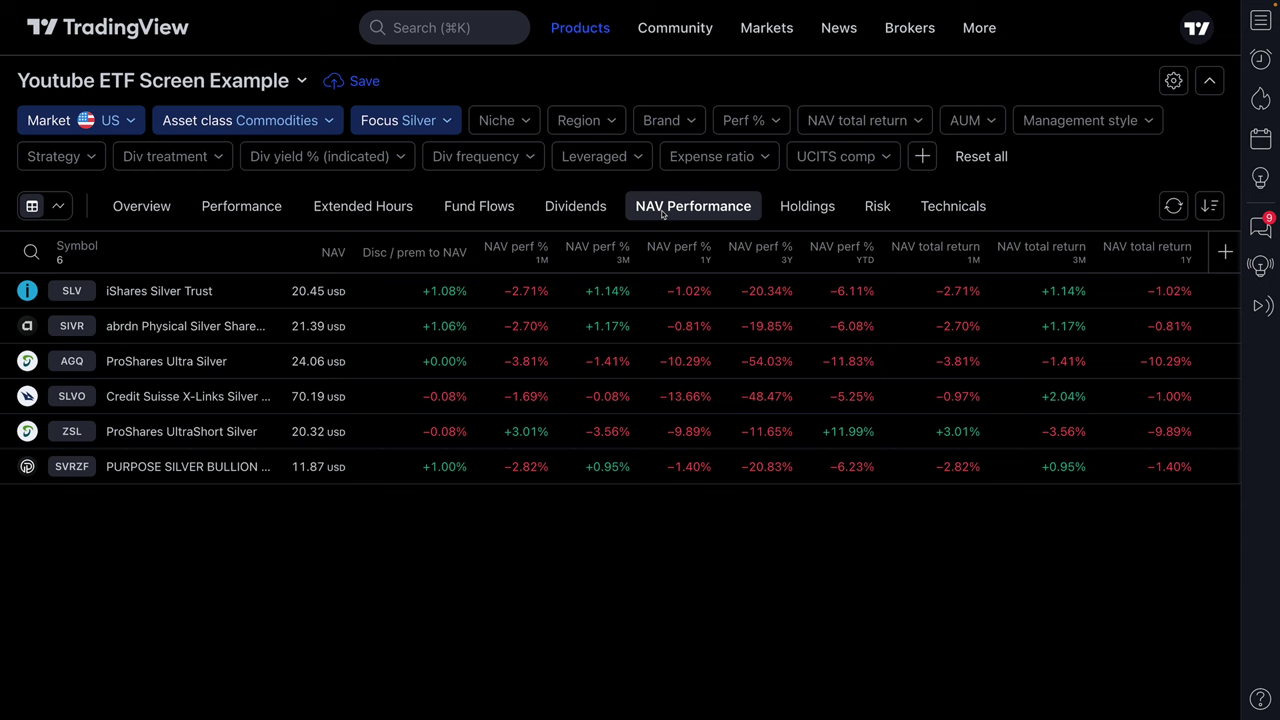
left_click(799, 210)
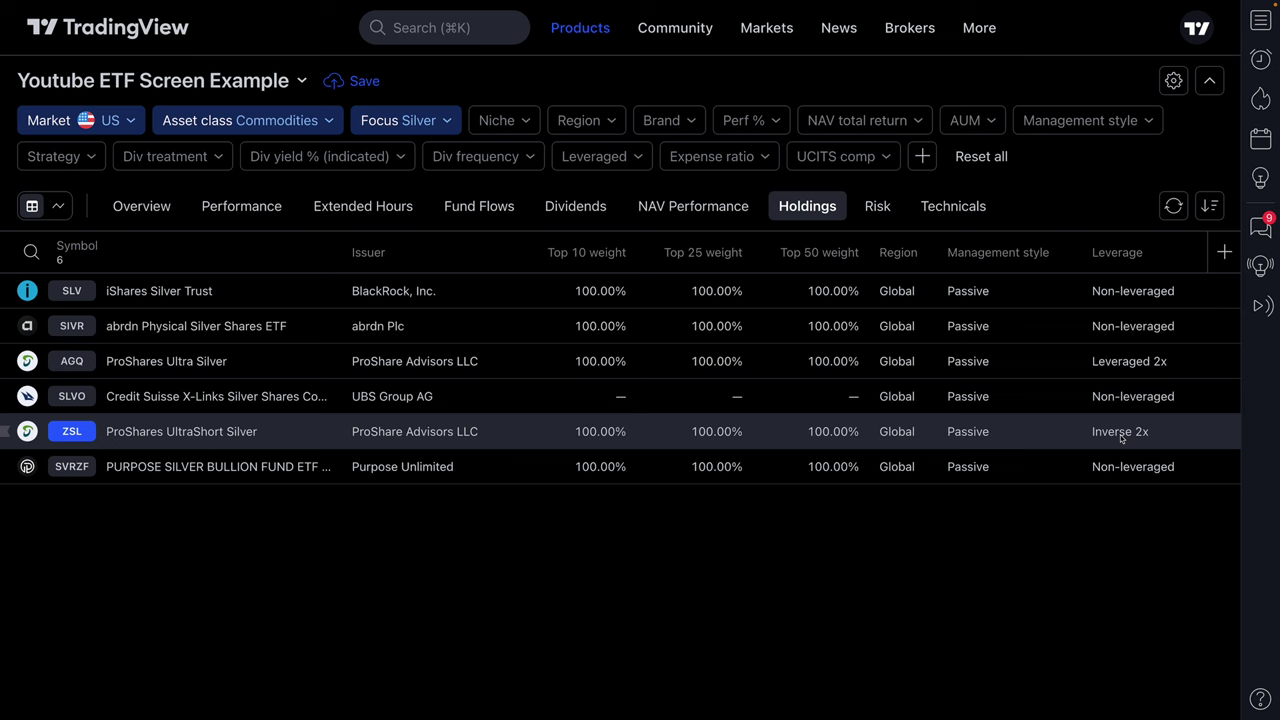
left_click(872, 206)
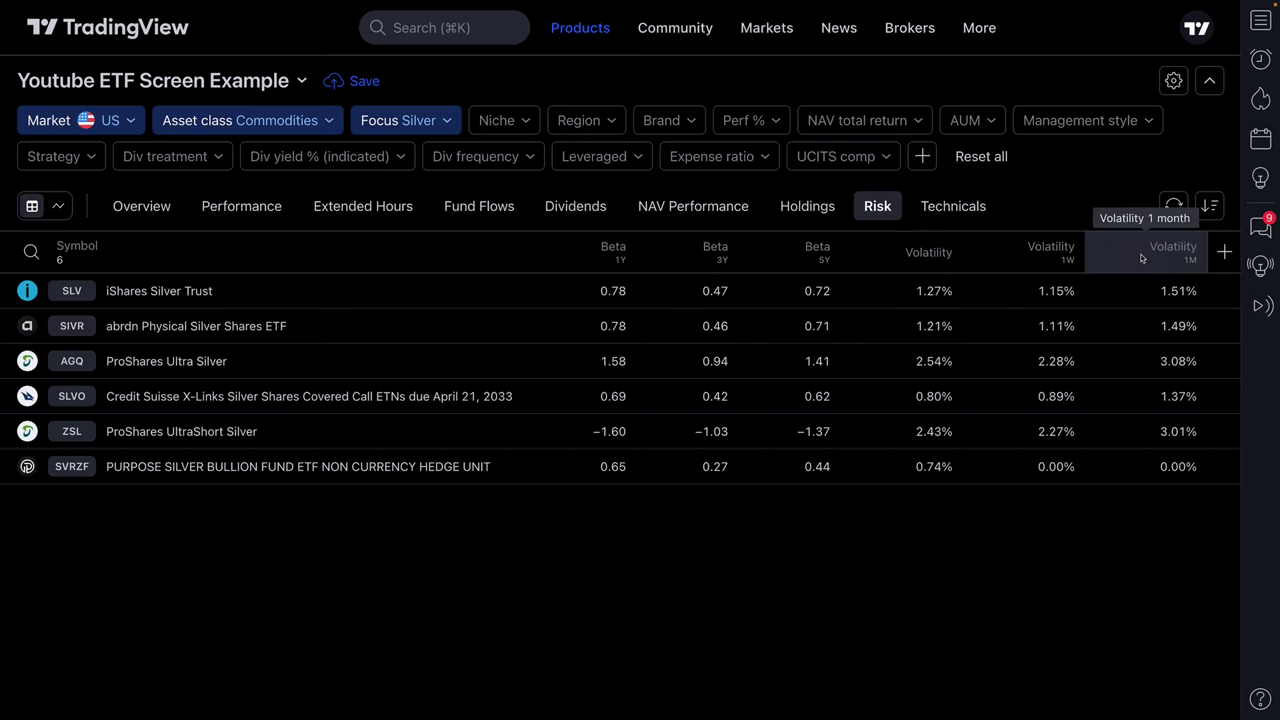
left_click(944, 207)
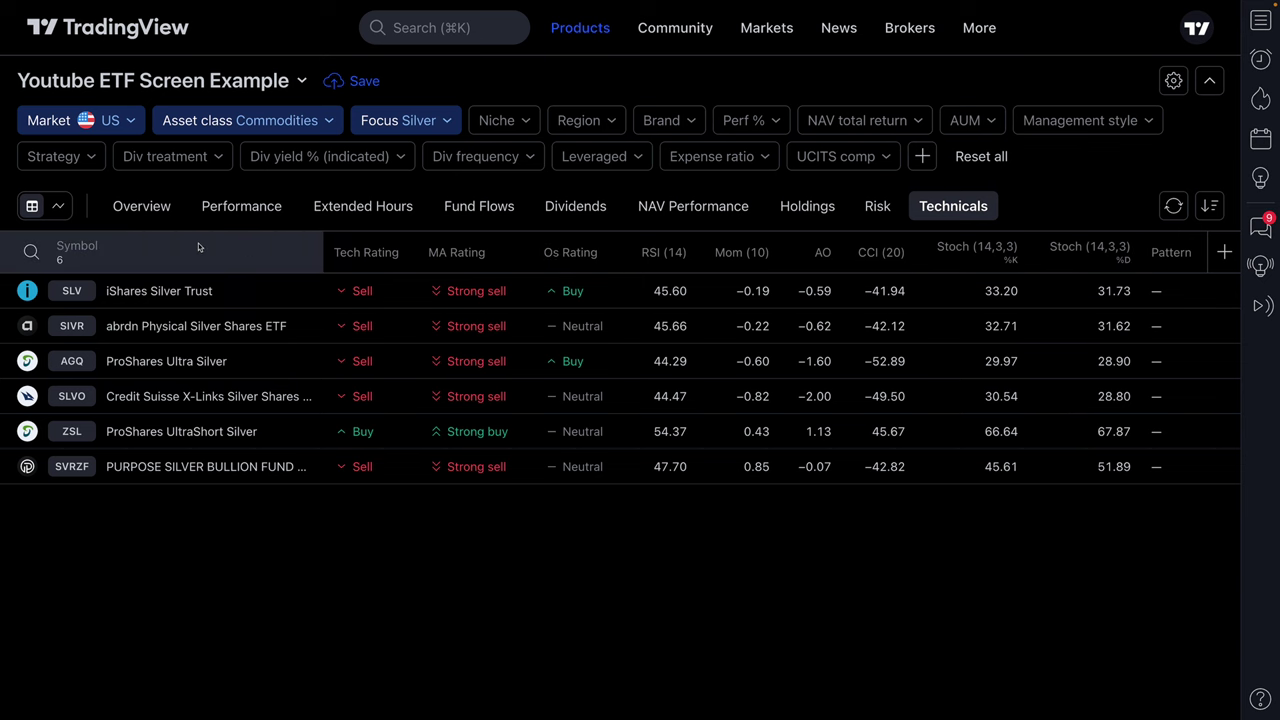
left_click(135, 212)
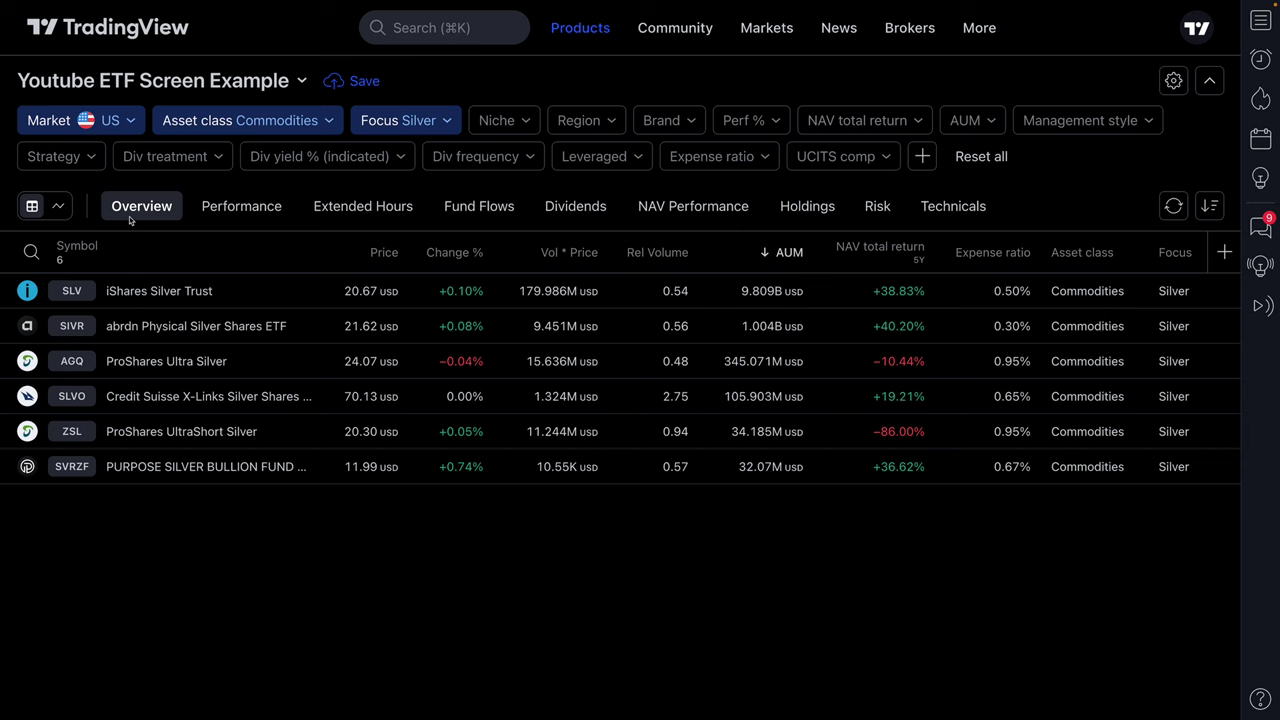
Reorder the table columns so AUM and Expense ratio follow Price, and Focus comes directly after Change %
left_click(1223, 254)
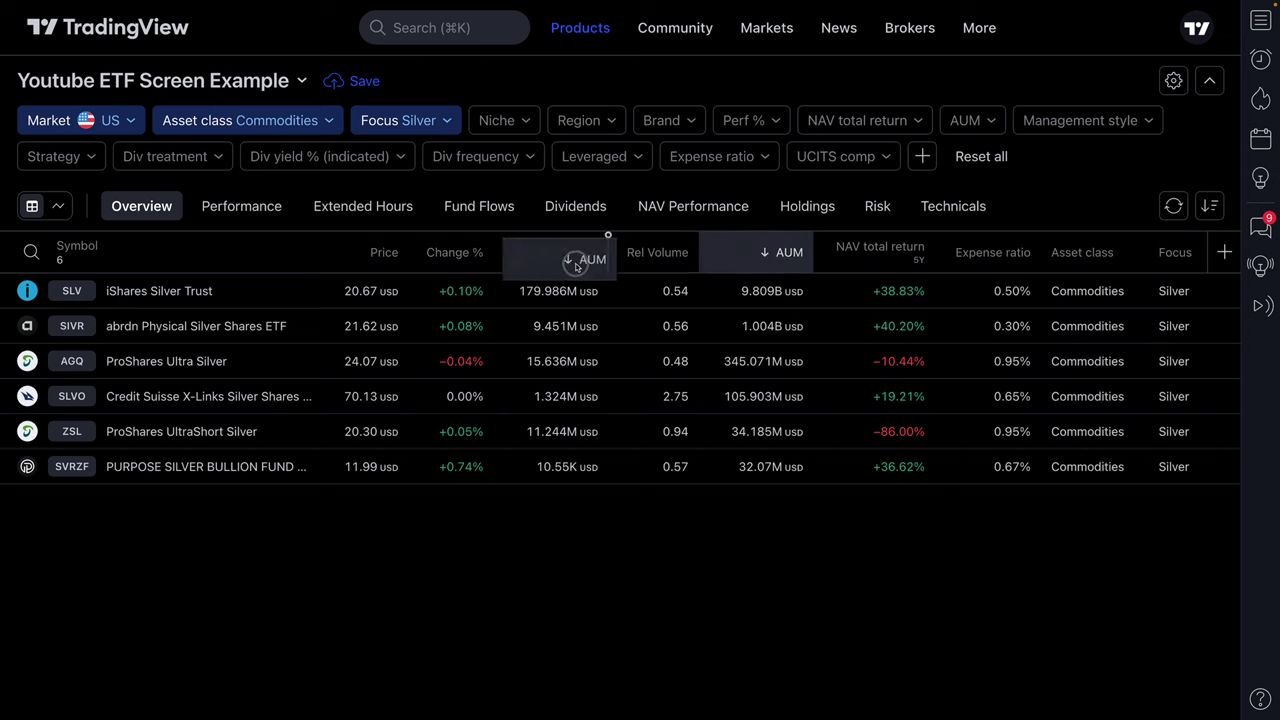
left_click_drag(536, 270, 536, 268)
left_click_drag(968, 255, 450, 262)
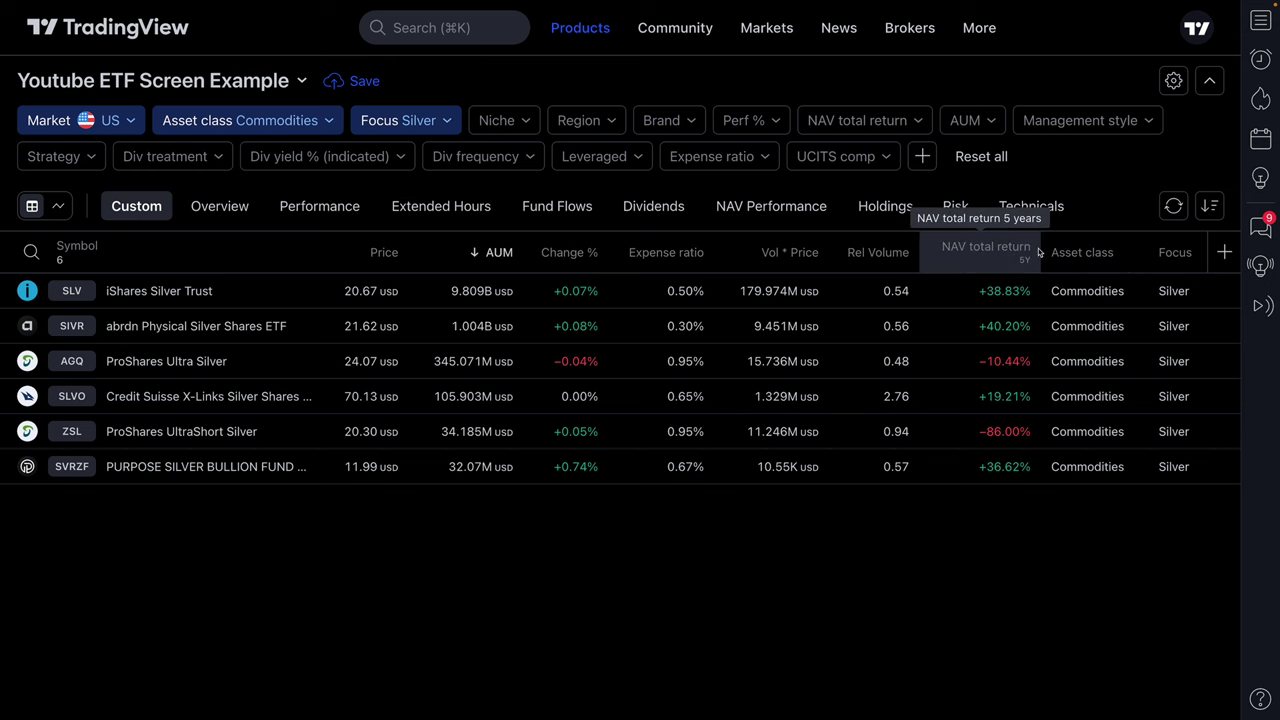
left_click_drag(700, 256, 543, 257)
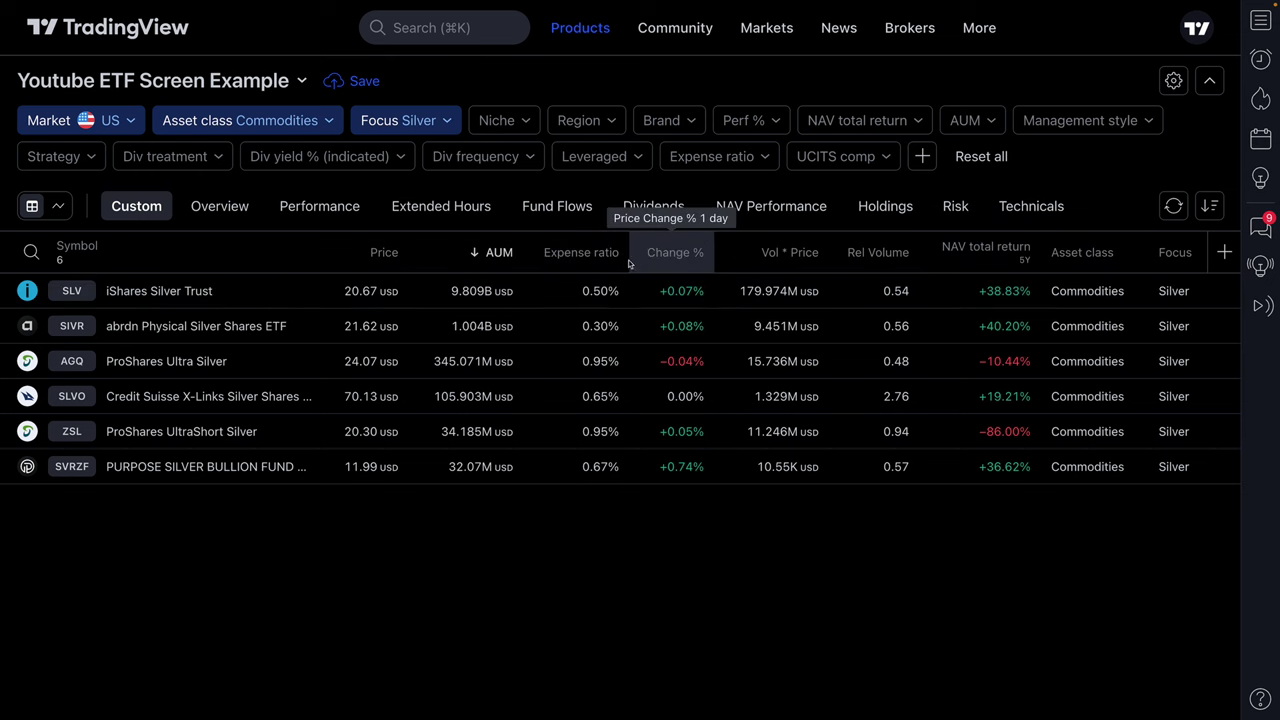
left_click(374, 256)
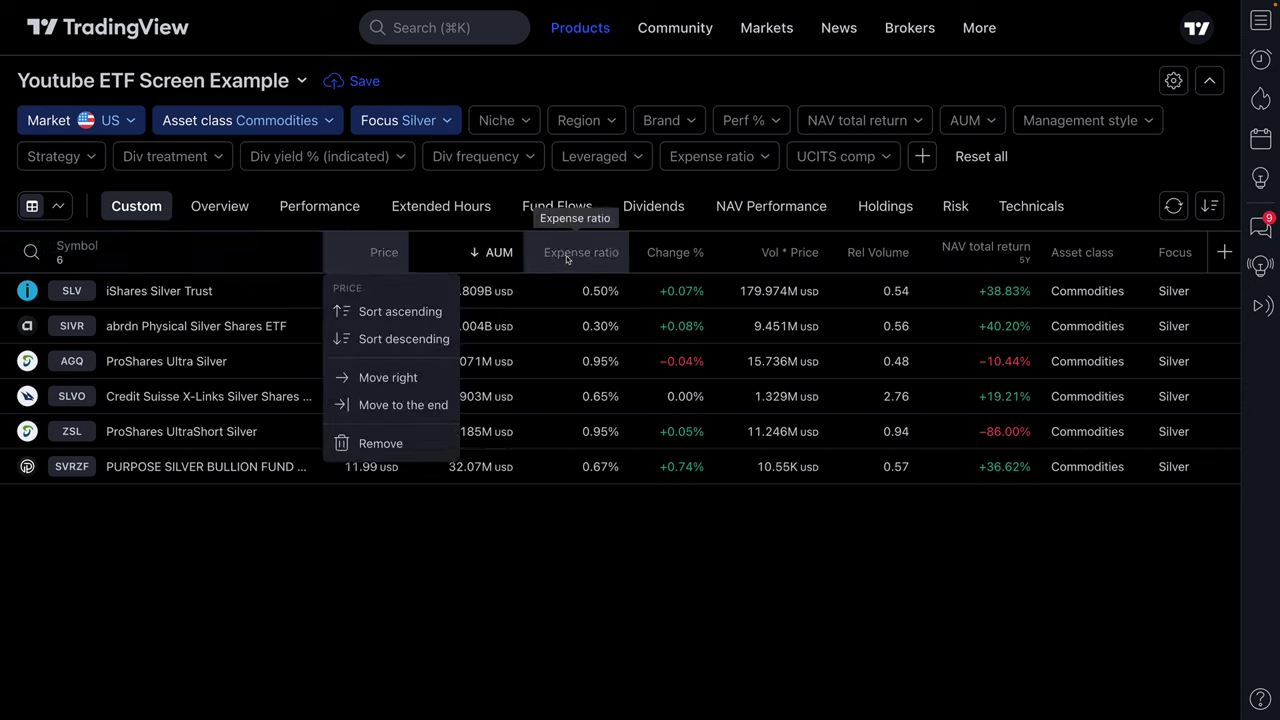
left_click_drag(1166, 256, 748, 266)
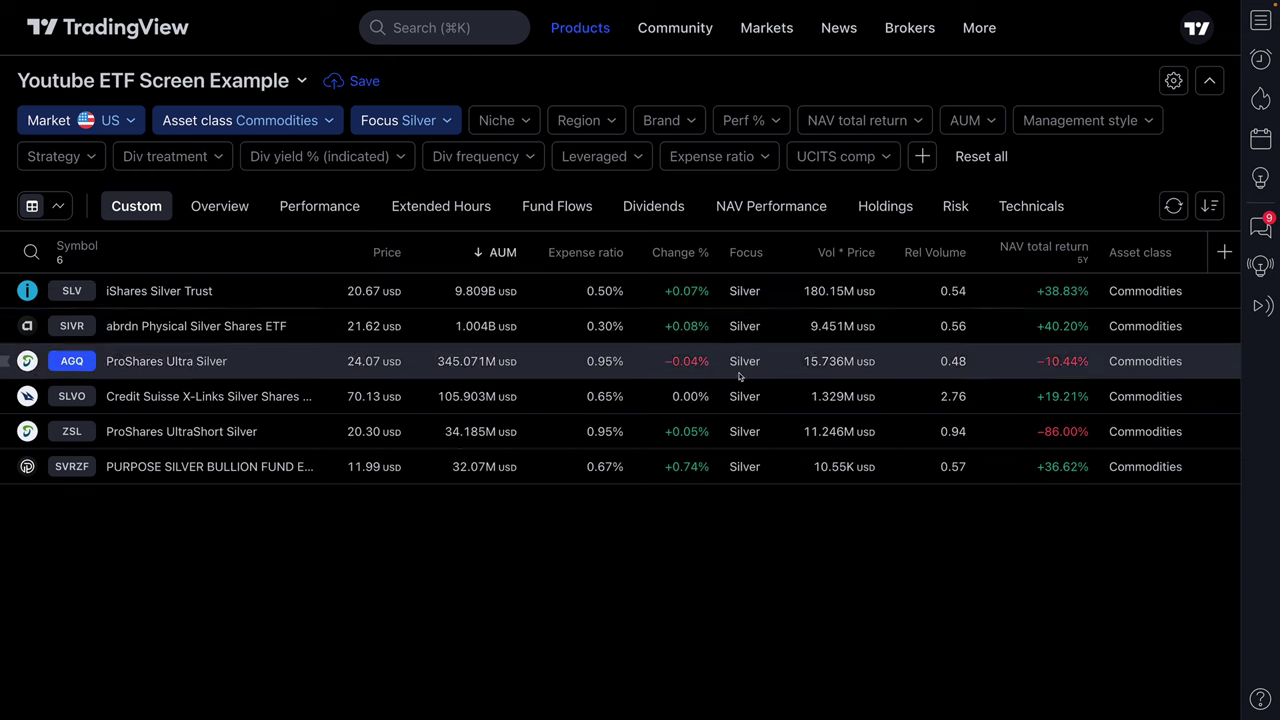
Remove the Vol * Price, Rel Volume, NAV total return and Asset class columns from the table
left_click(840, 262)
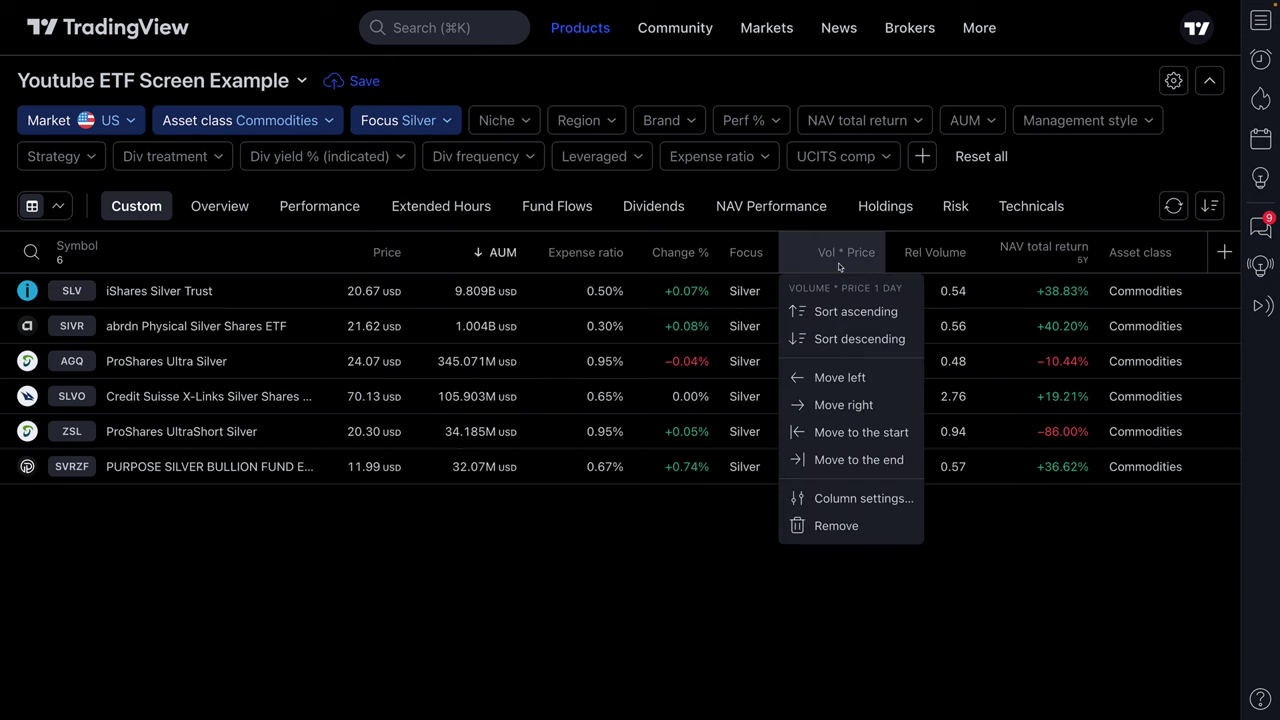
left_click(836, 525)
left_click(866, 265)
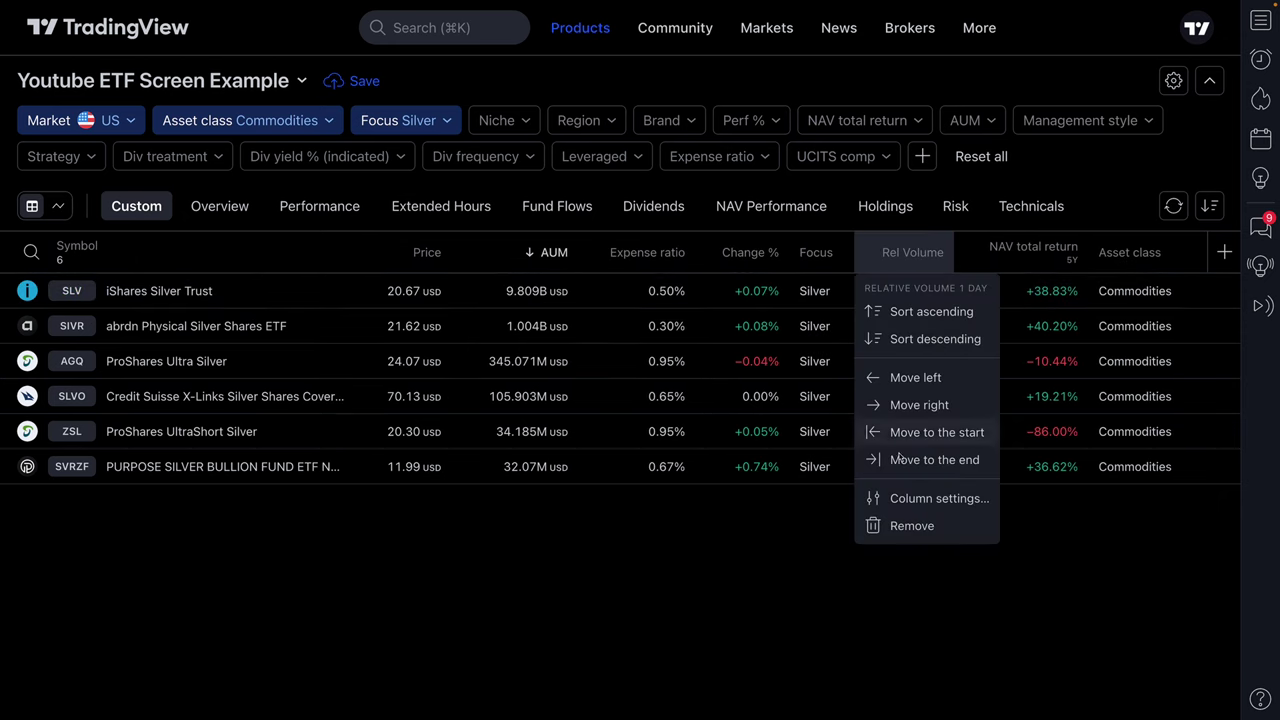
left_click(912, 525)
left_click(1010, 252)
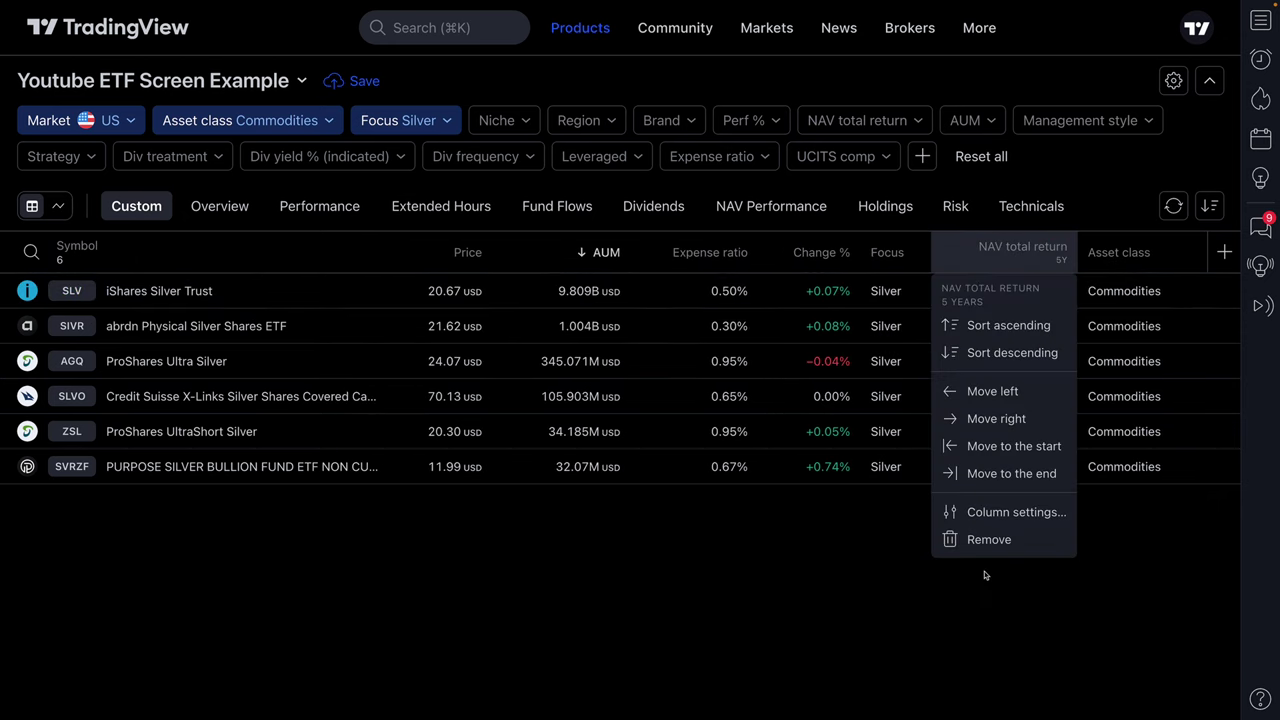
left_click(986, 539)
left_click(1088, 252)
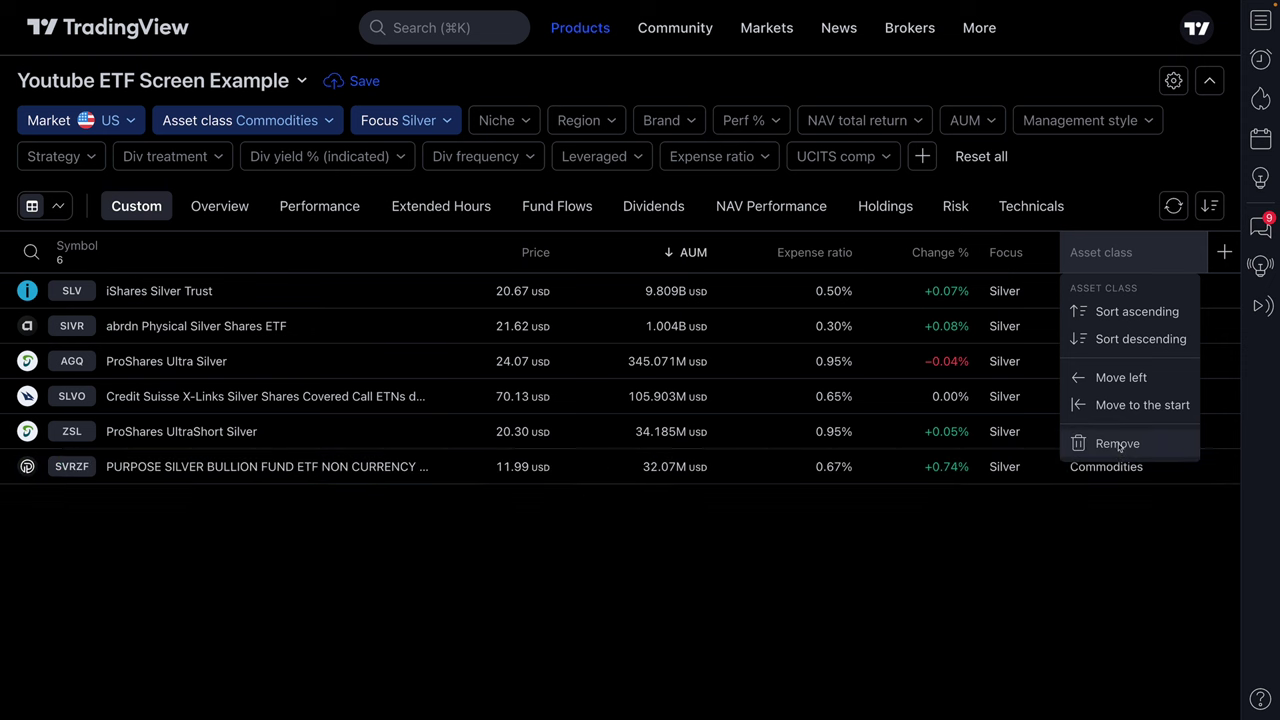
left_click(1118, 445)
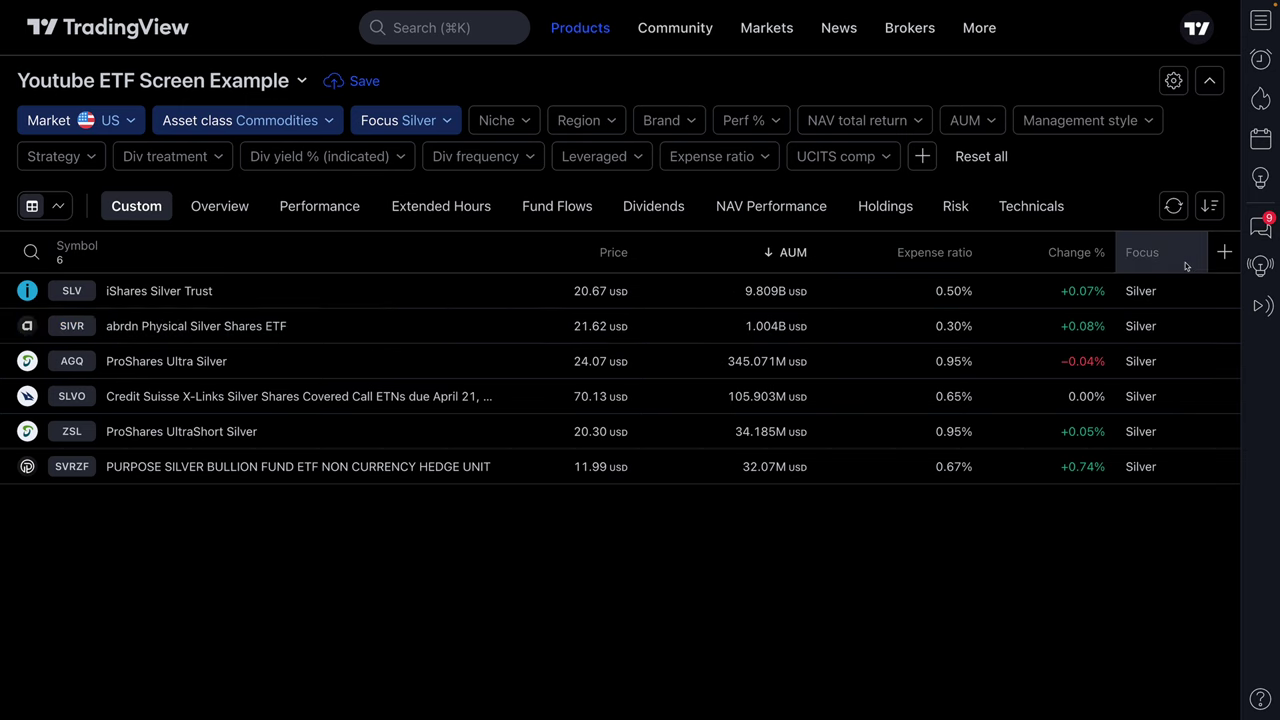
Add a Simple Moving Average technical column with length 50 and a 1 day timeframe
left_click(1224, 253)
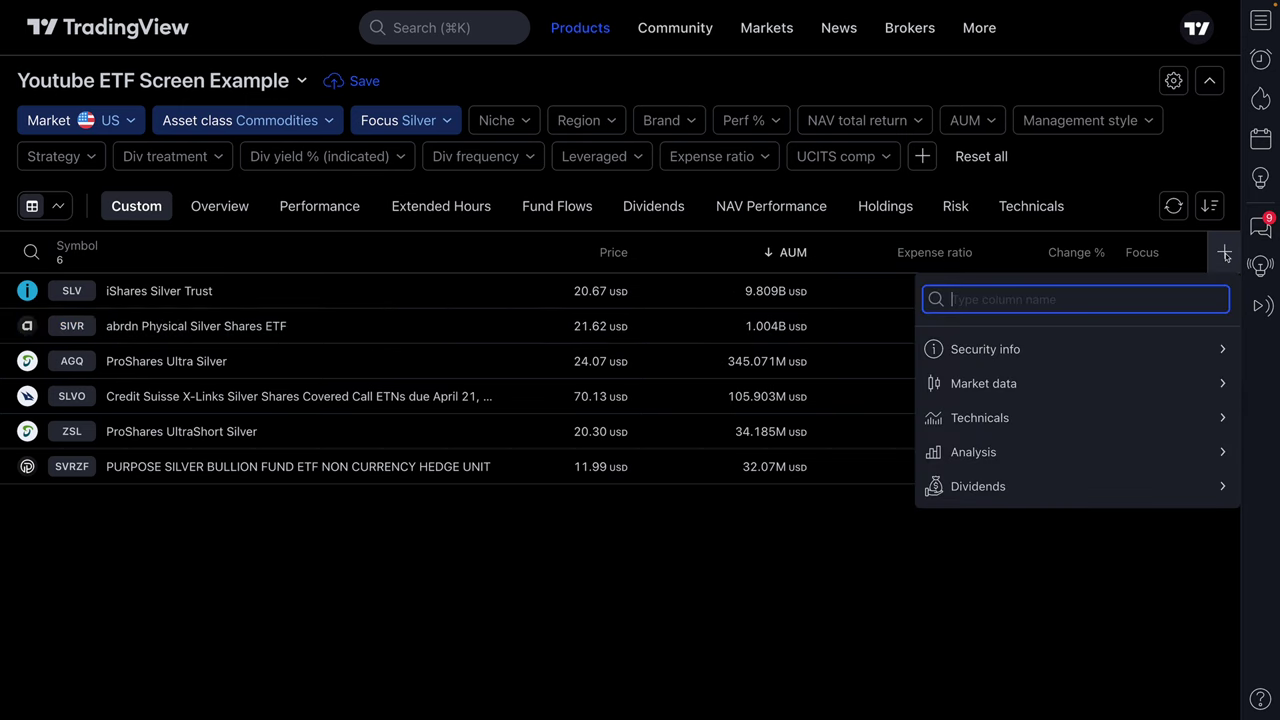
left_click(989, 417)
scroll(1000, 453, "down", 5)
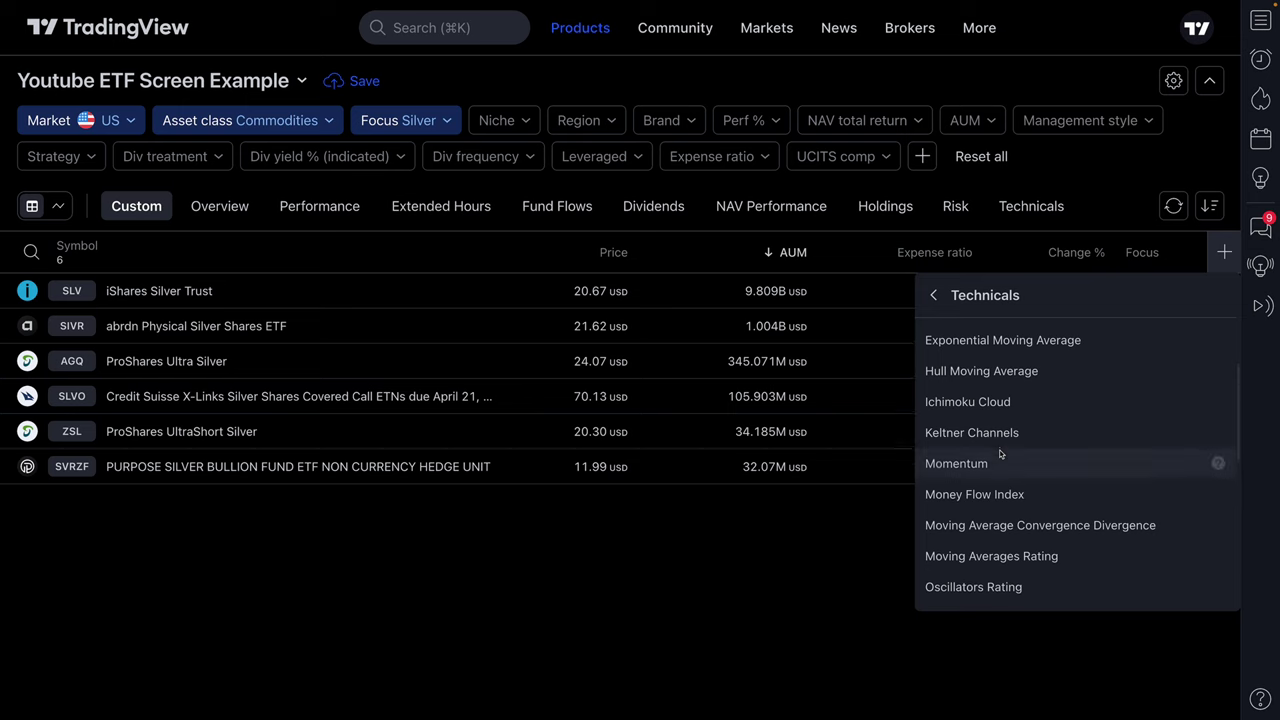
scroll(1000, 453, "down", 4)
scroll(1001, 452, "down", 5)
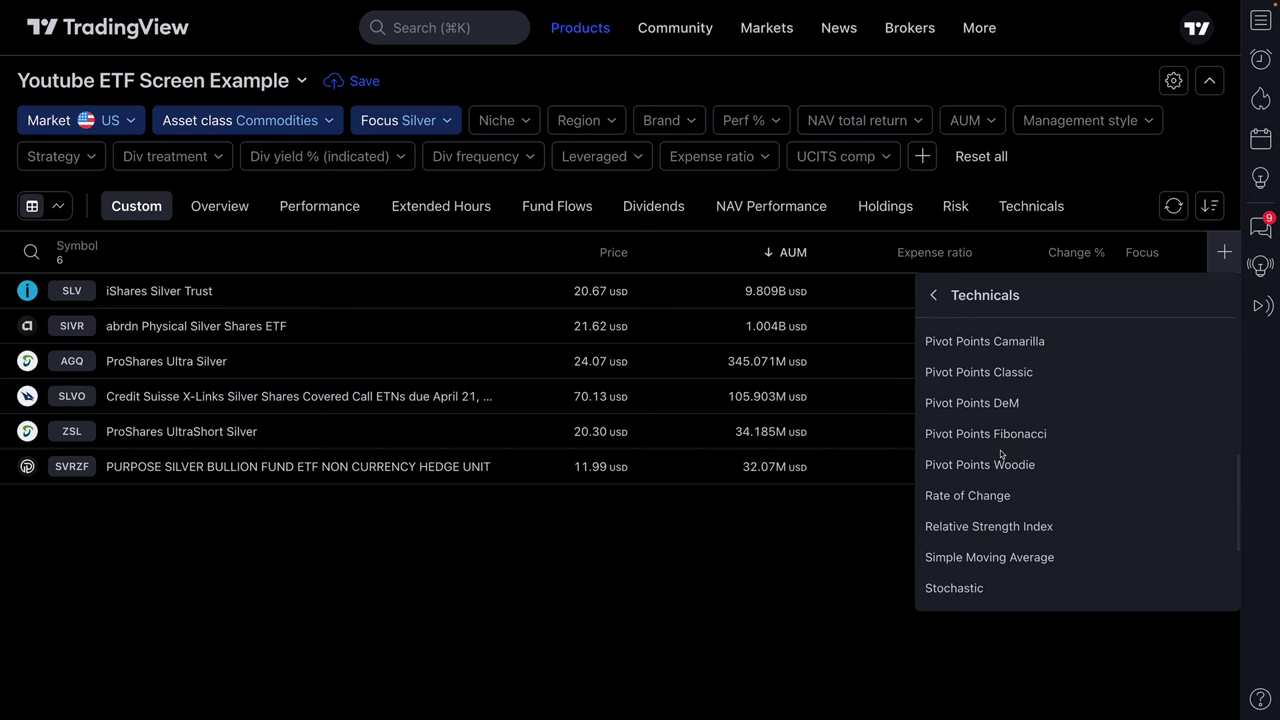
left_click(1011, 512)
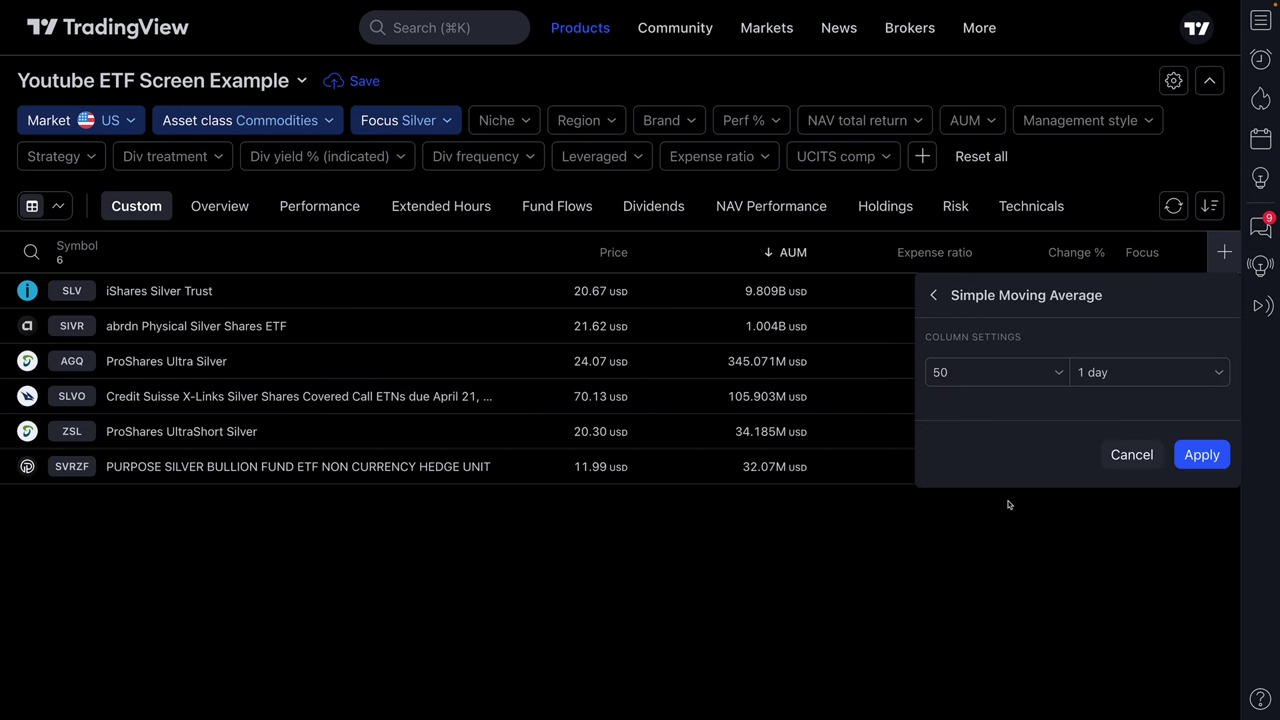
left_click(960, 372)
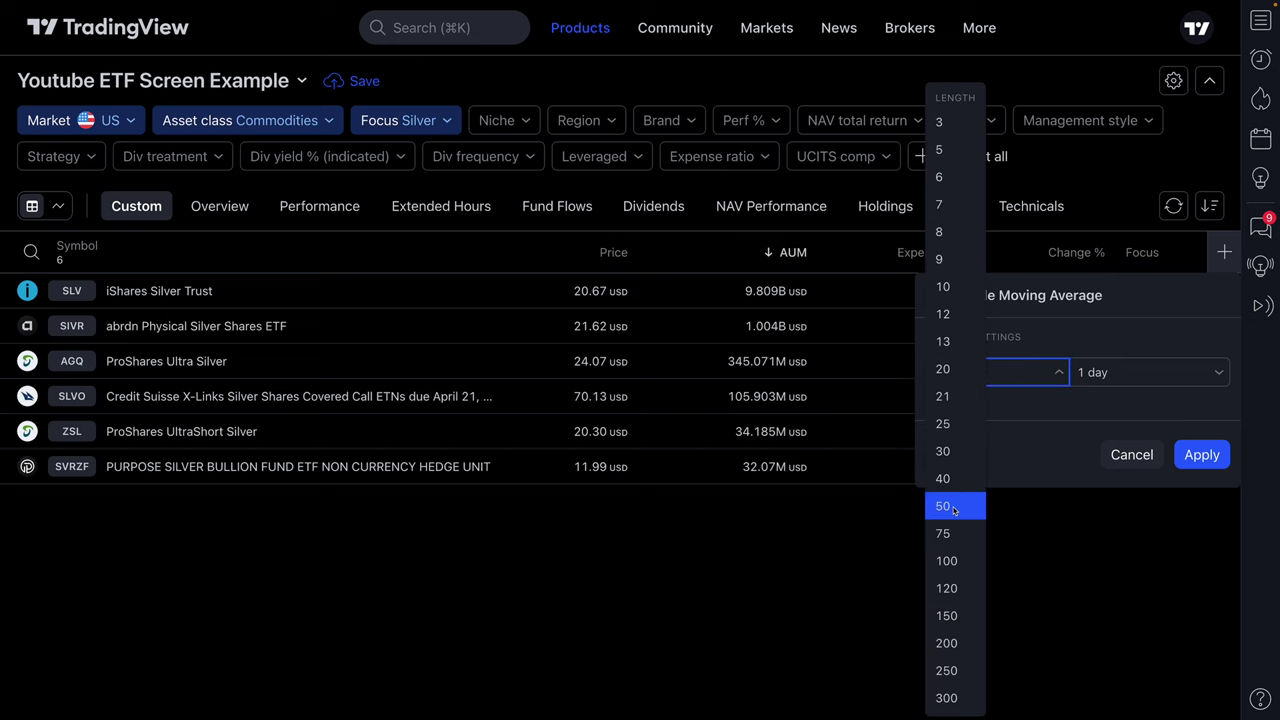
left_click(955, 514)
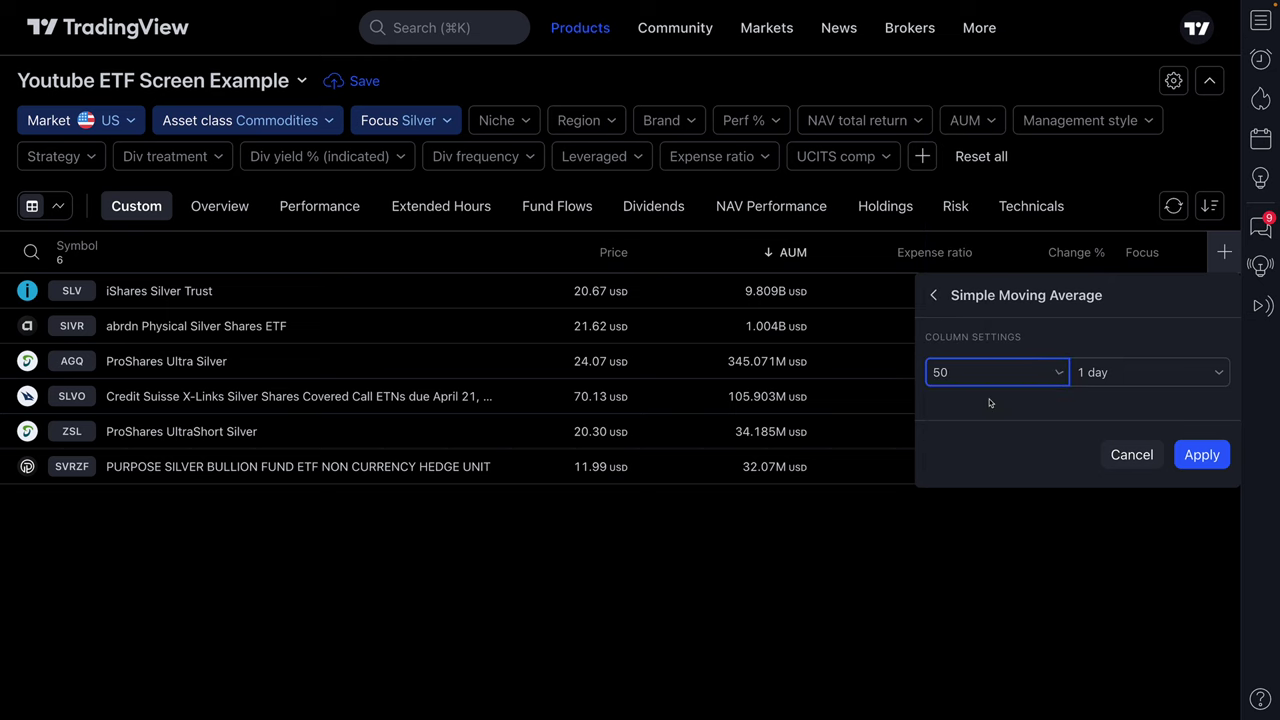
left_click(1202, 456)
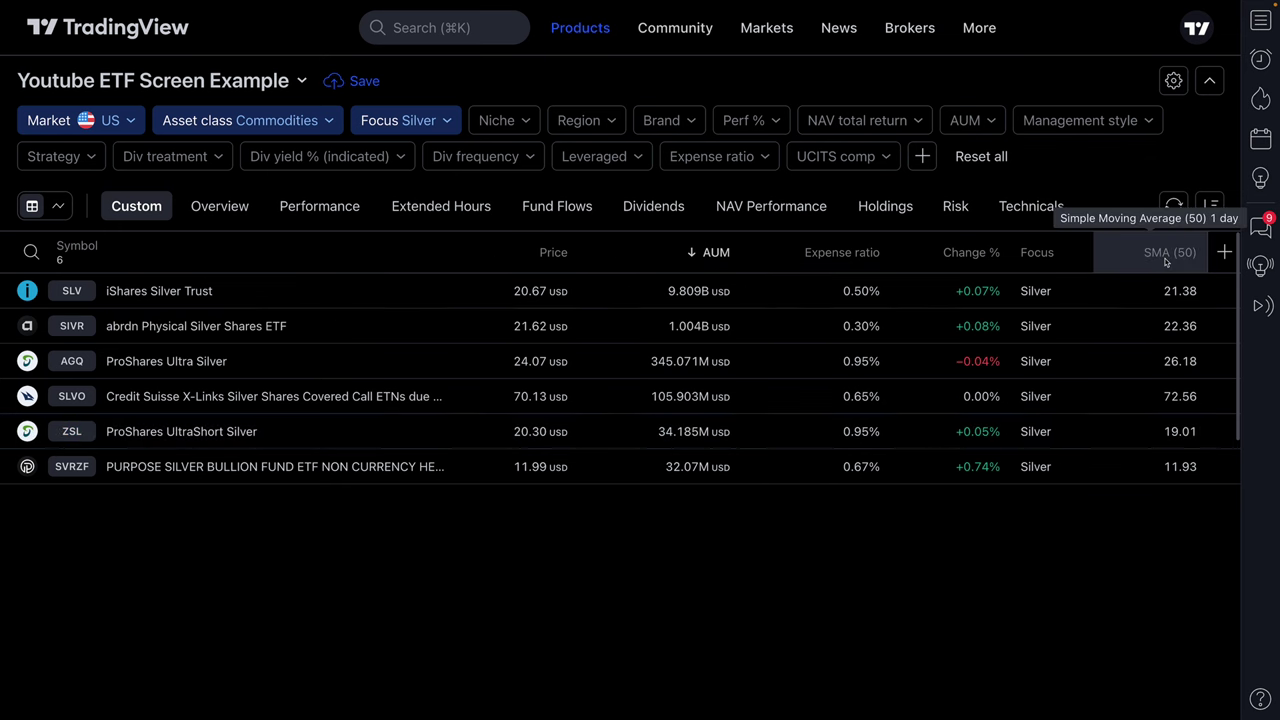
Refresh the screener results and review the available sort options without changing the sort order
left_click(1174, 206)
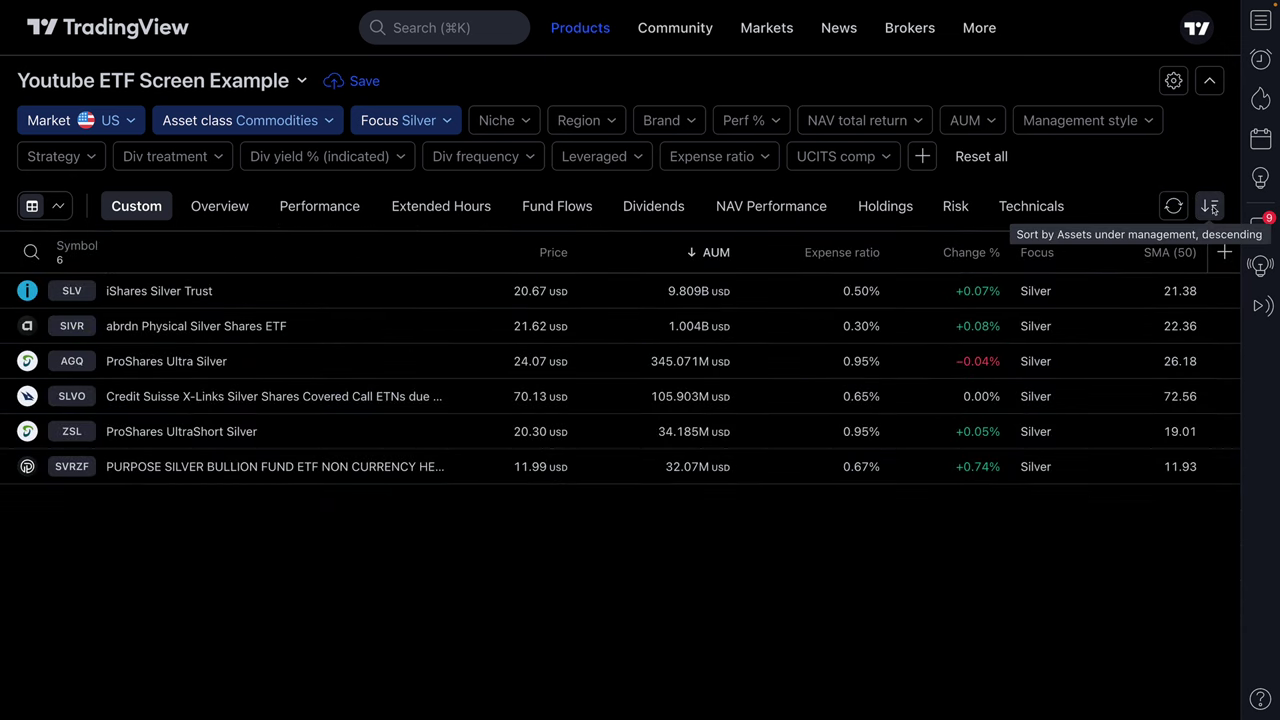
left_click(1211, 206)
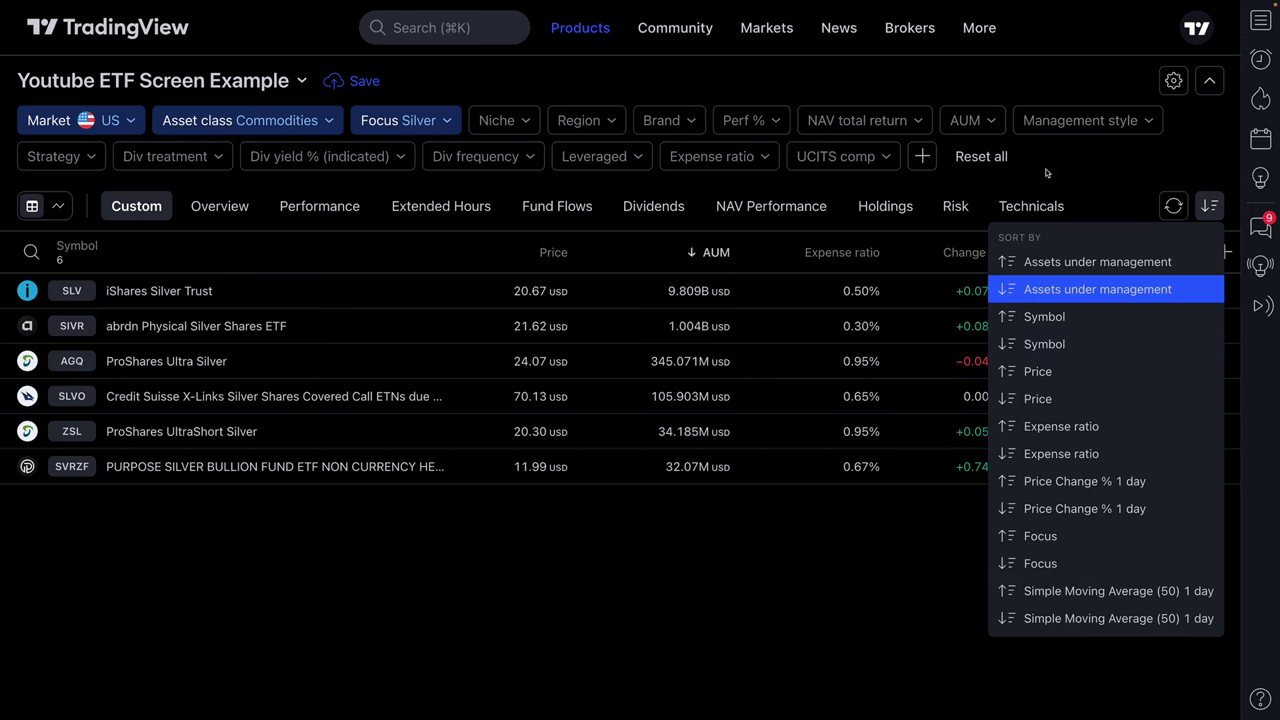
left_click(1088, 161)
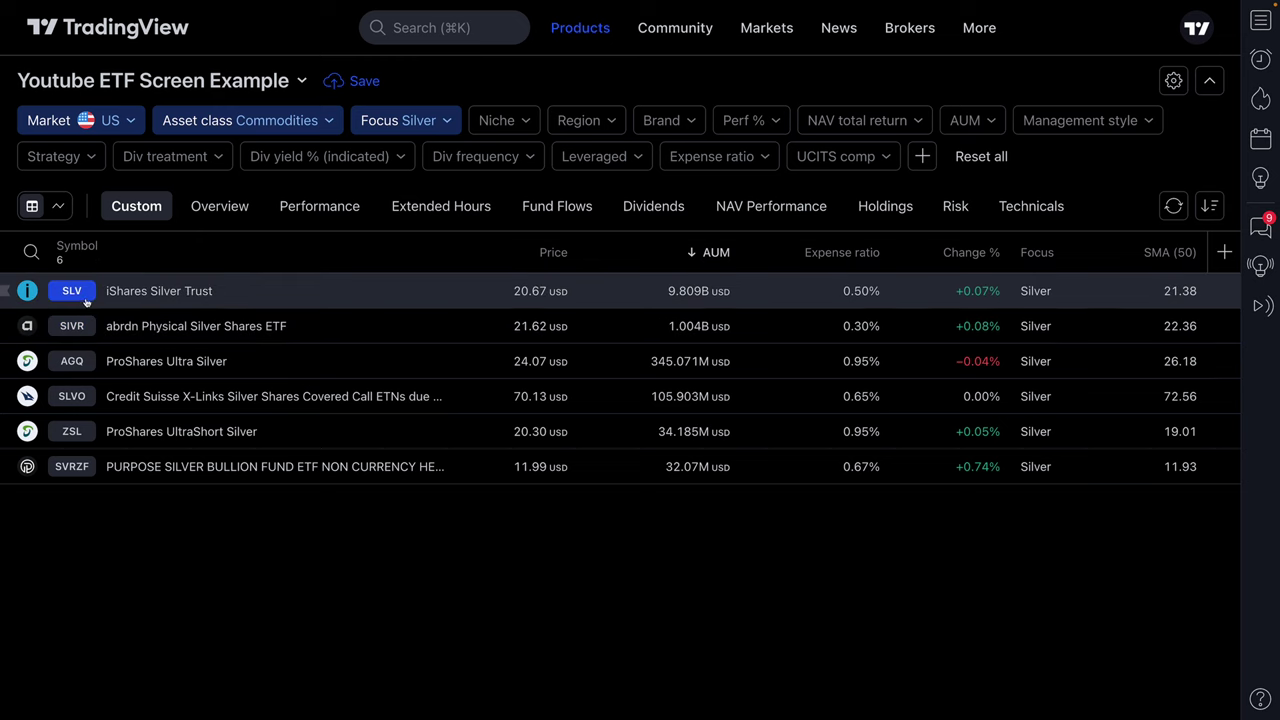
Open the details page of the iShares Silver Trust (SLV) and examine its chart, key stats and classification
left_click(68, 298)
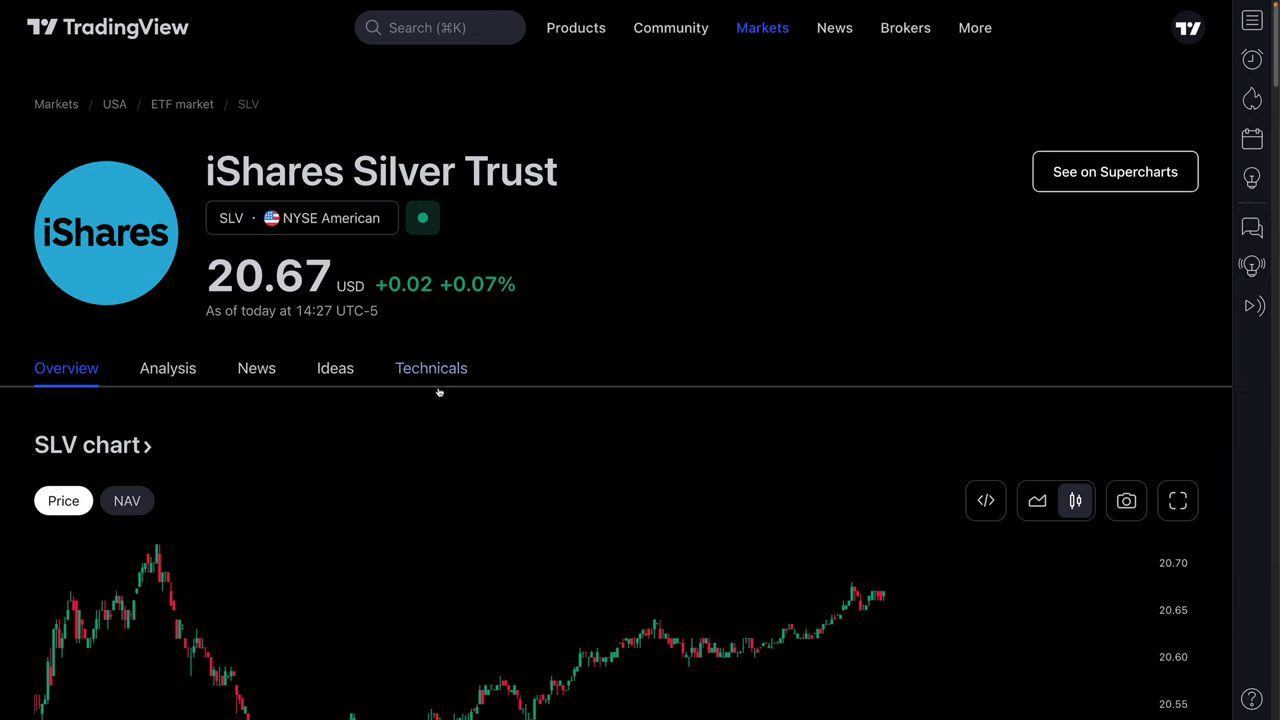
scroll(532, 486, "down", 10)
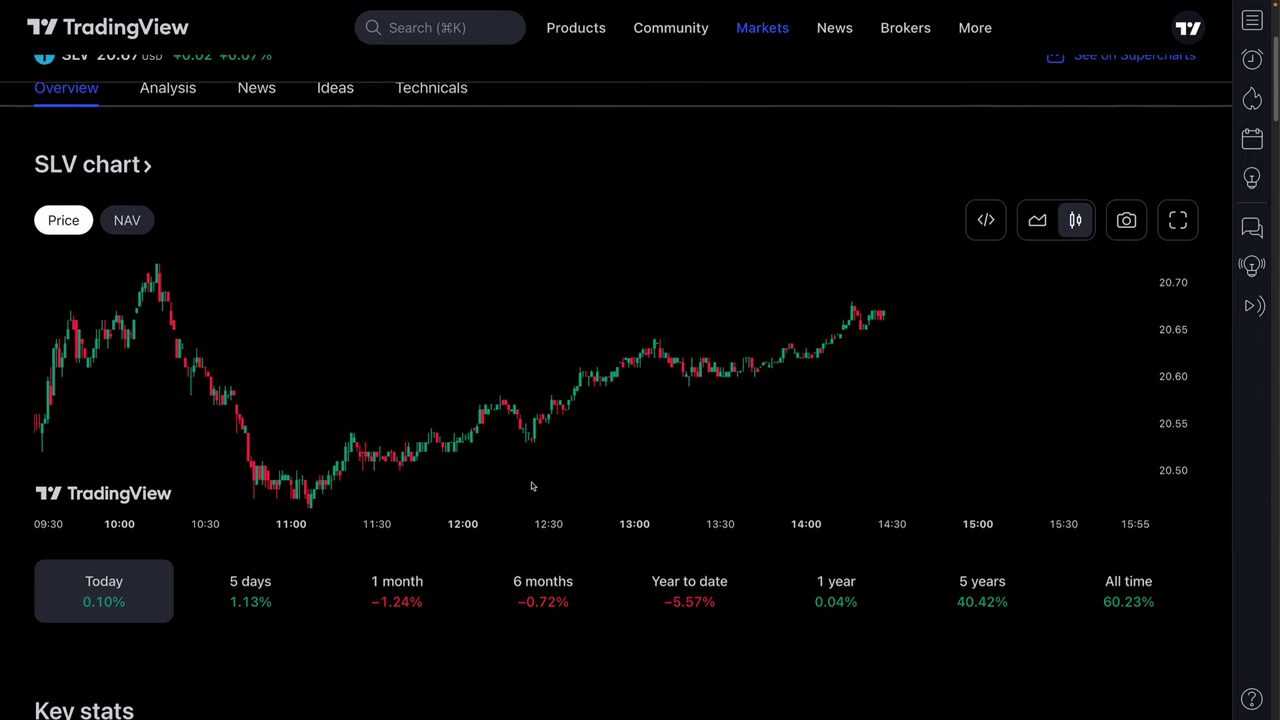
scroll(532, 486, "down", 8)
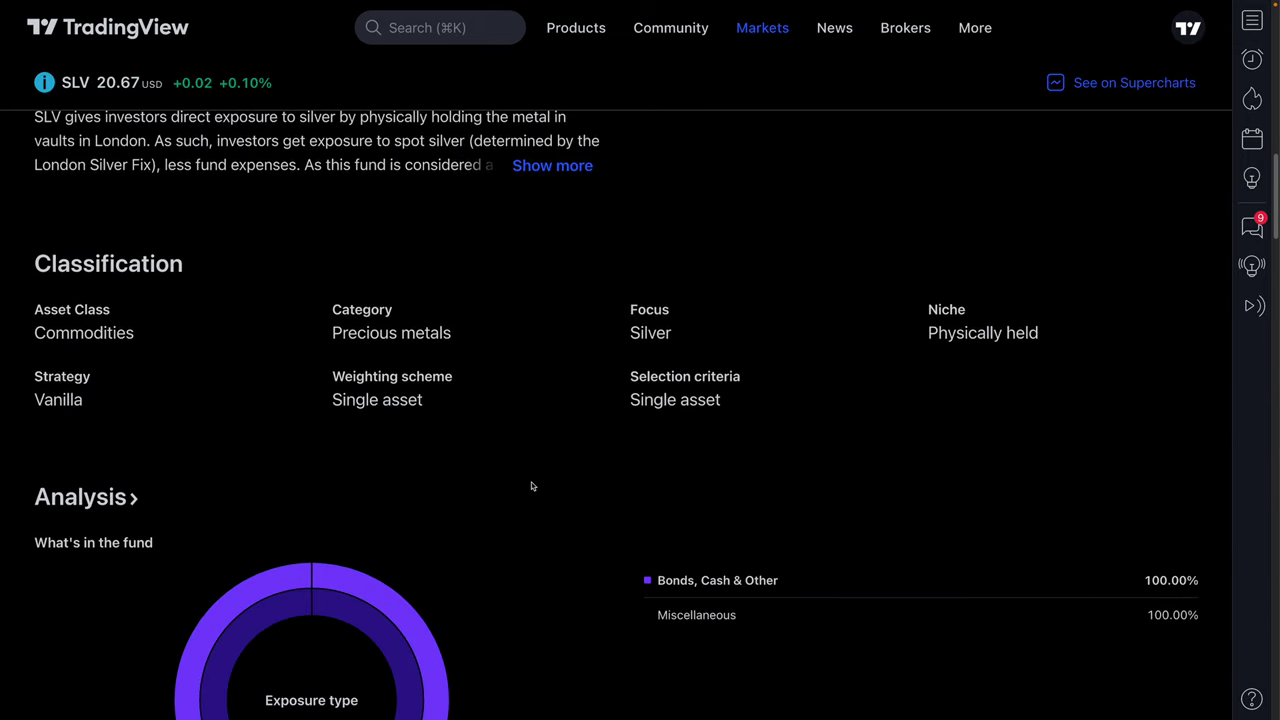
Review the rest of the SLV overview page, including the fund analysis, community ideas, news flow and technical ratings
scroll(532, 486, "down", 10)
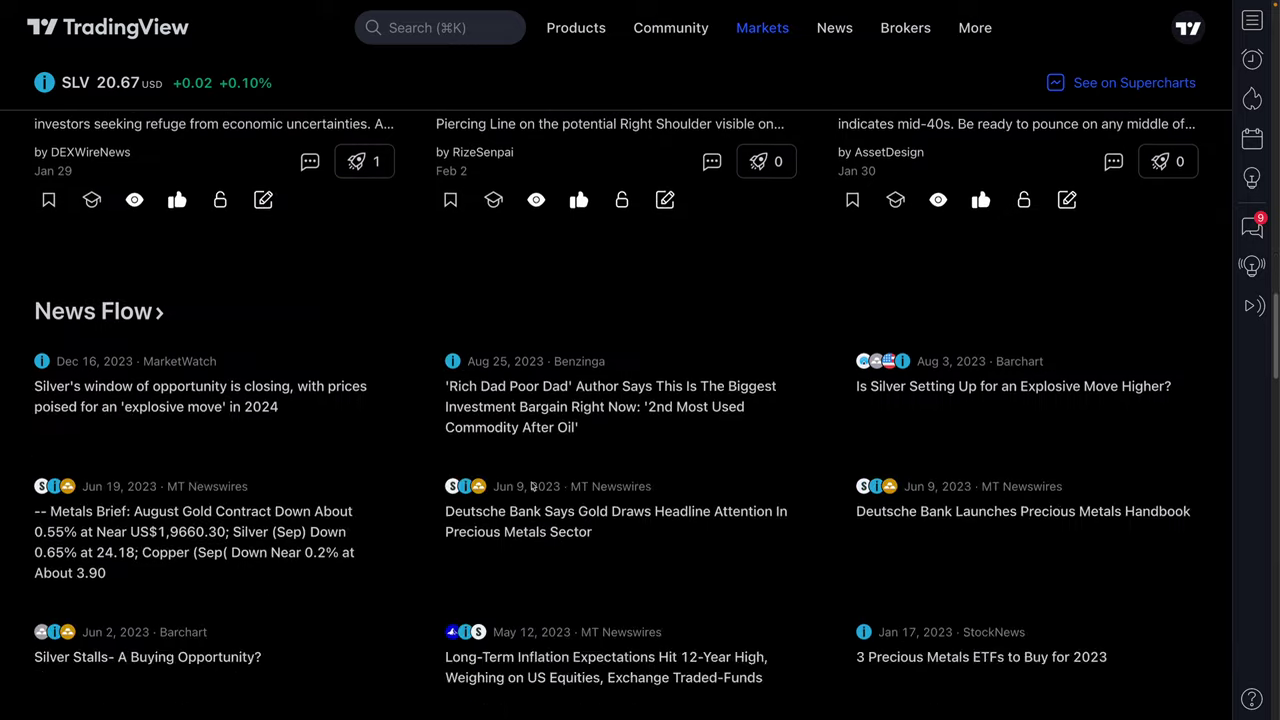
scroll(532, 486, "down", 5)
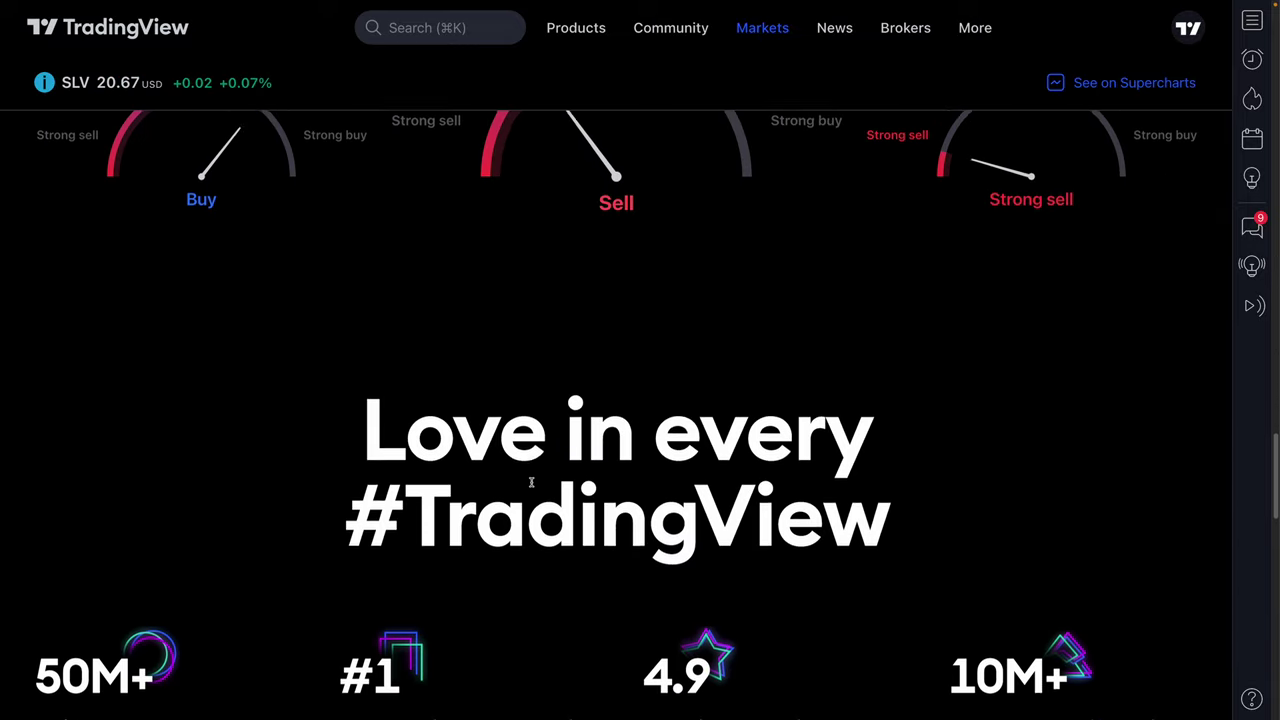
scroll(532, 486, "up", 10)
scroll(531, 484, "up", 15)
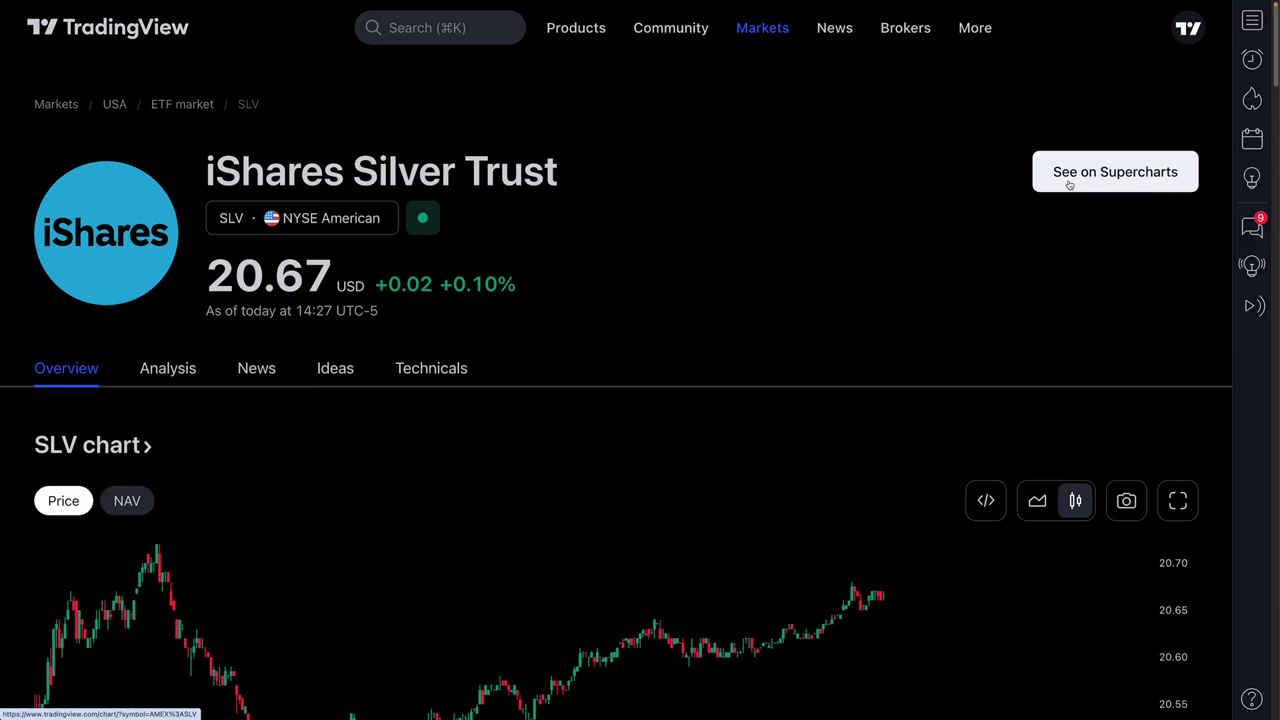
Open SLV on Supercharts and examine its daily candles and volume from December 2023 to February 2024
left_click(1069, 185)
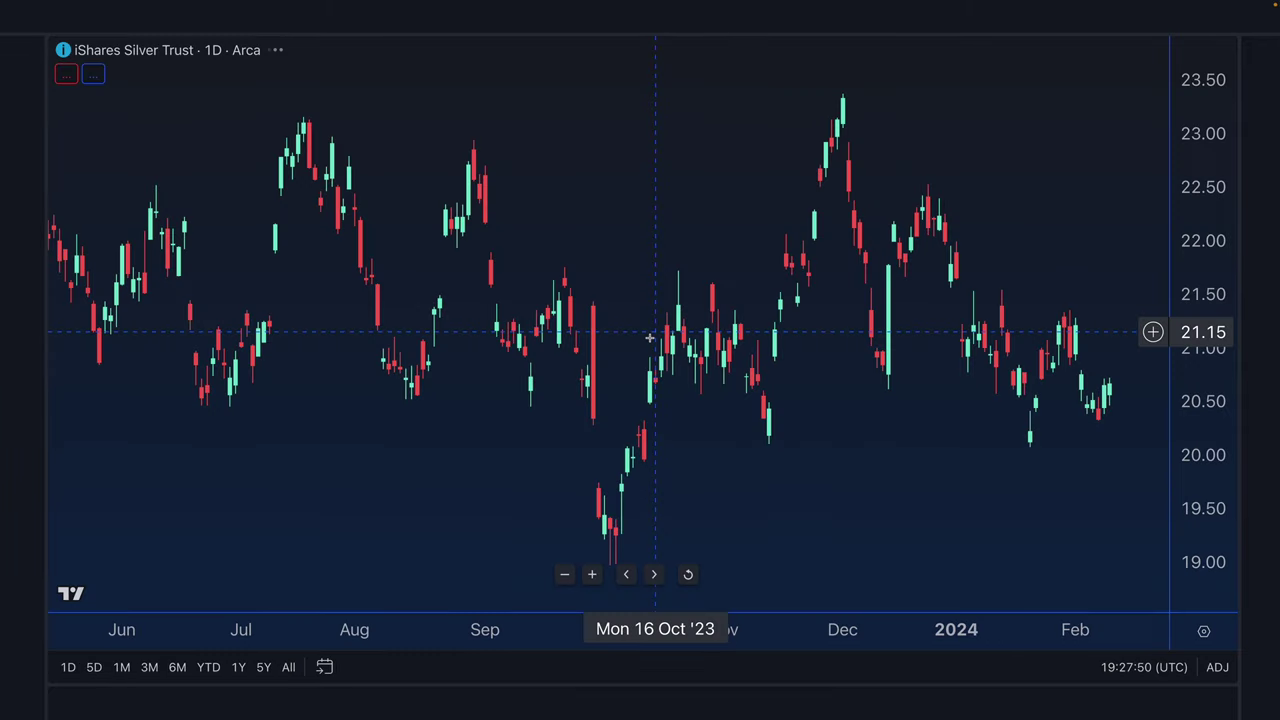
left_click_drag(834, 409, 603, 437)
scroll(543, 431, "up", 5)
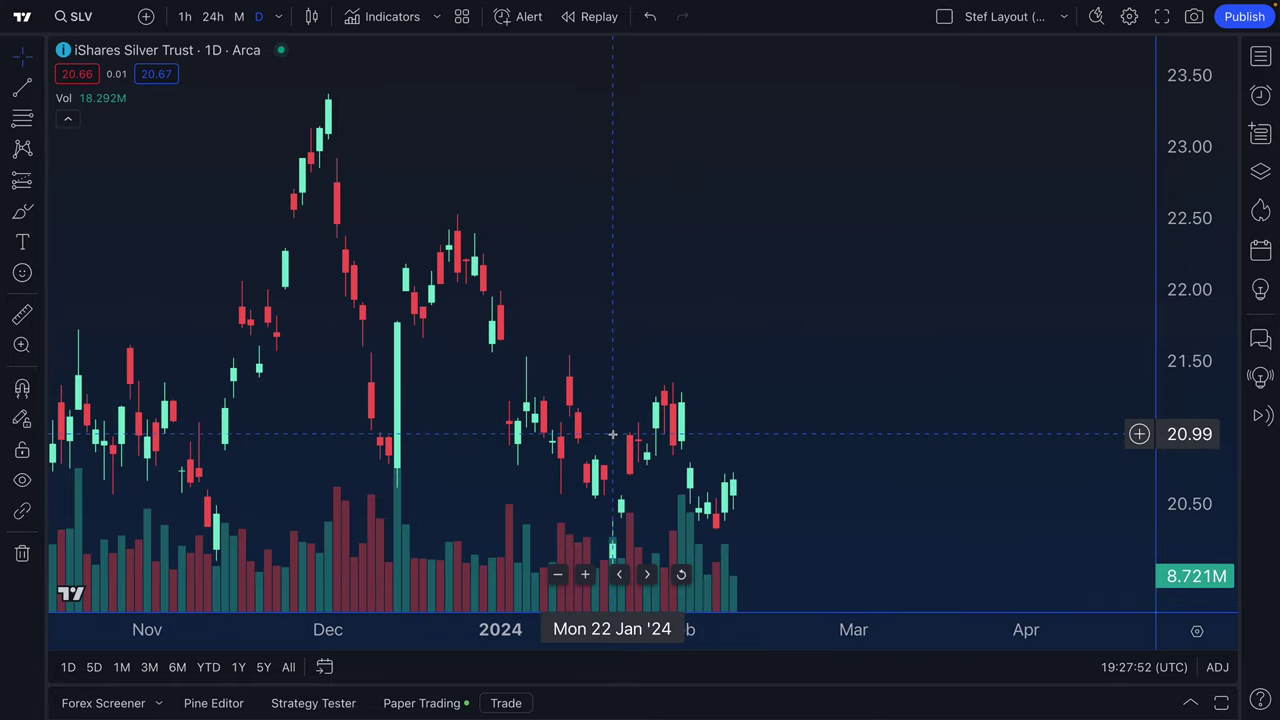
left_click_drag(403, 295, 684, 297)
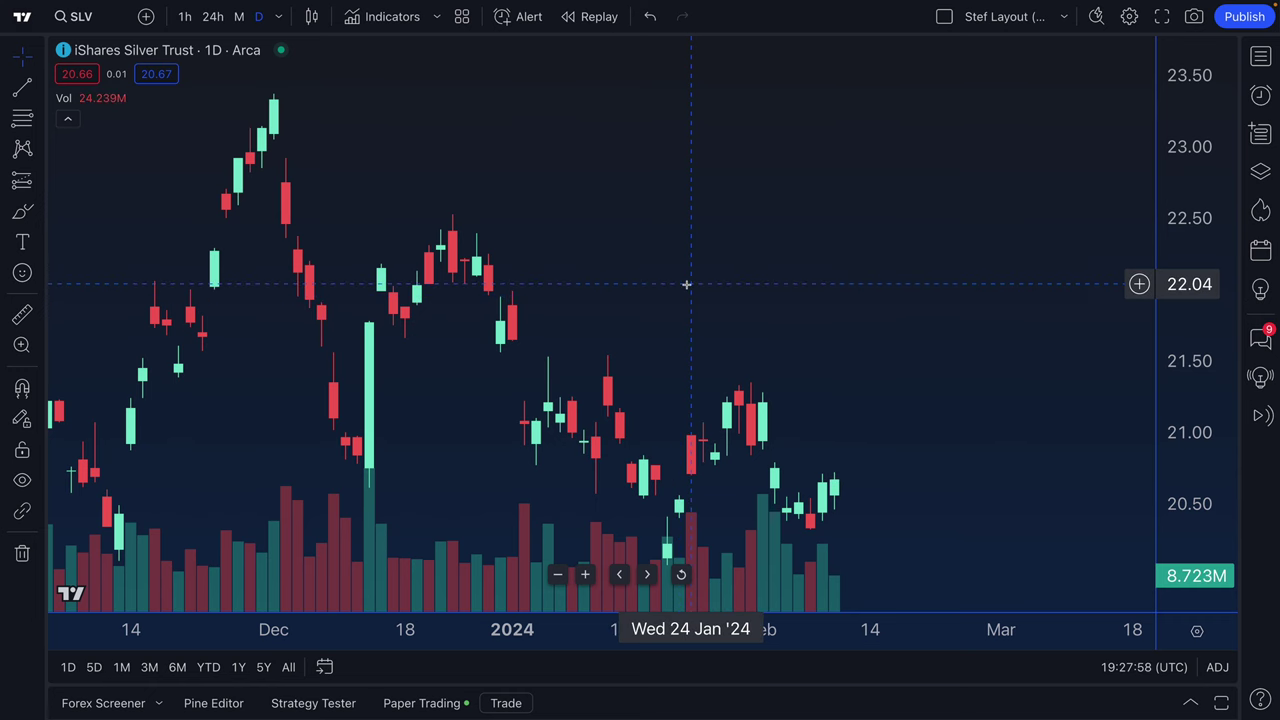
left_click_drag(711, 300, 666, 289)
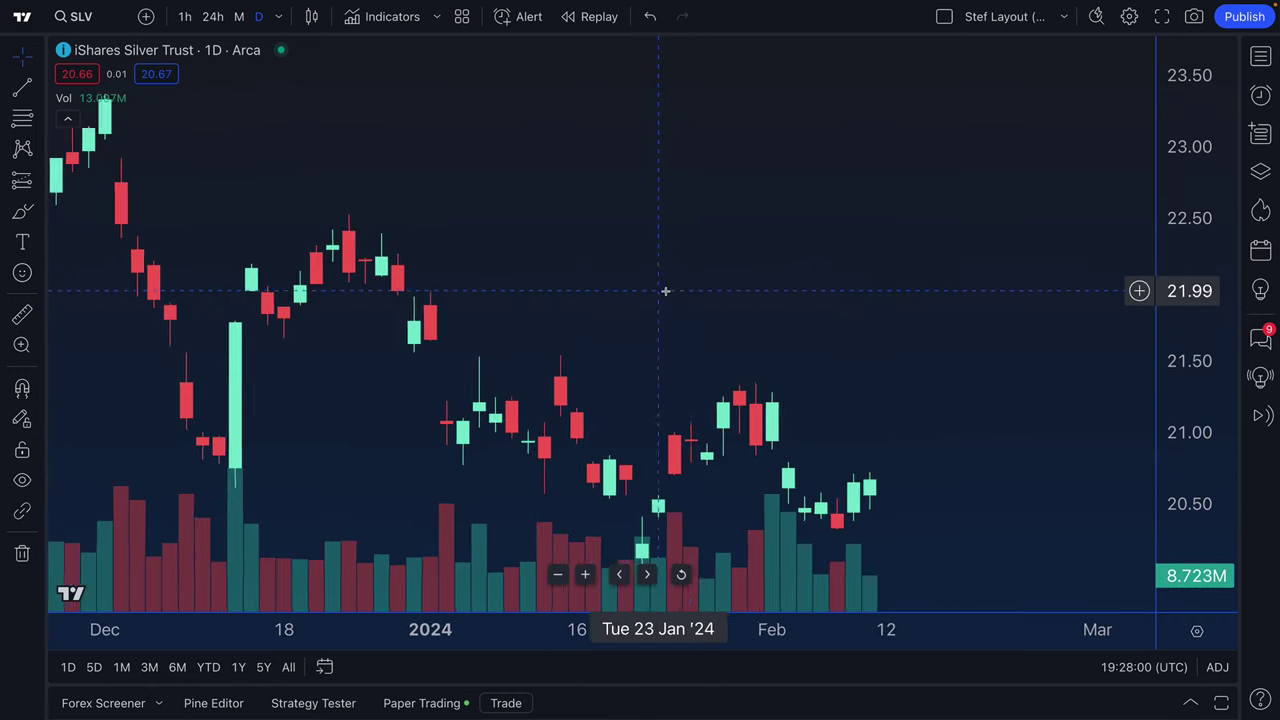